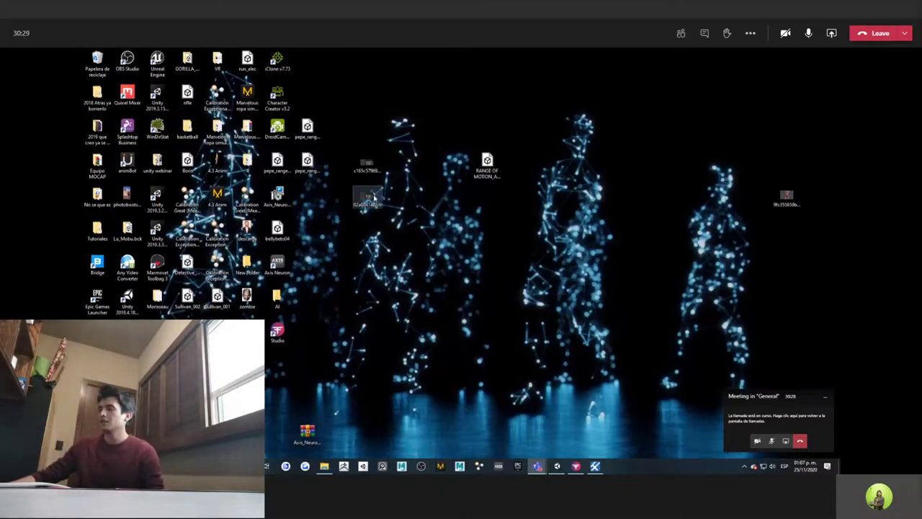
Bring the Faceware live test Unity project forward, maximize its window, and show the Asset Store tab
{"action": "mouse_move", "coordinate": [559, 469]}
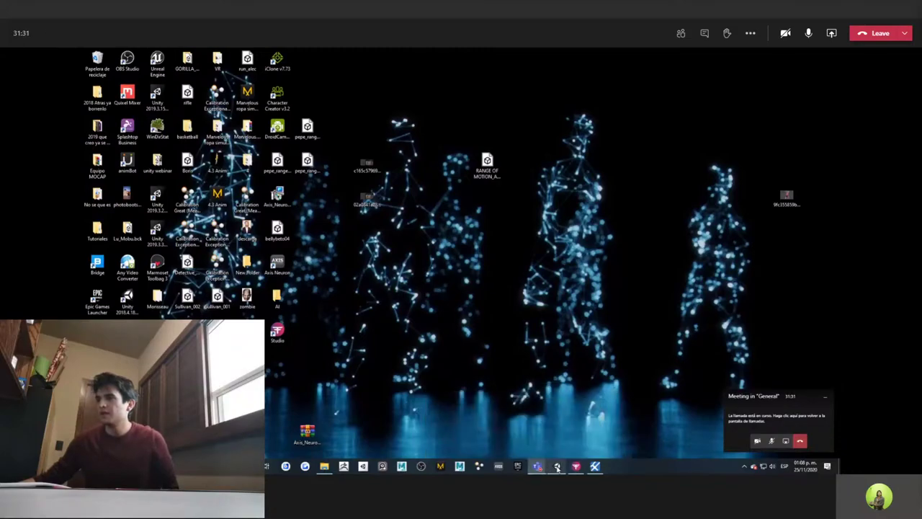
{"action": "left_click", "coordinate": [557, 467]}
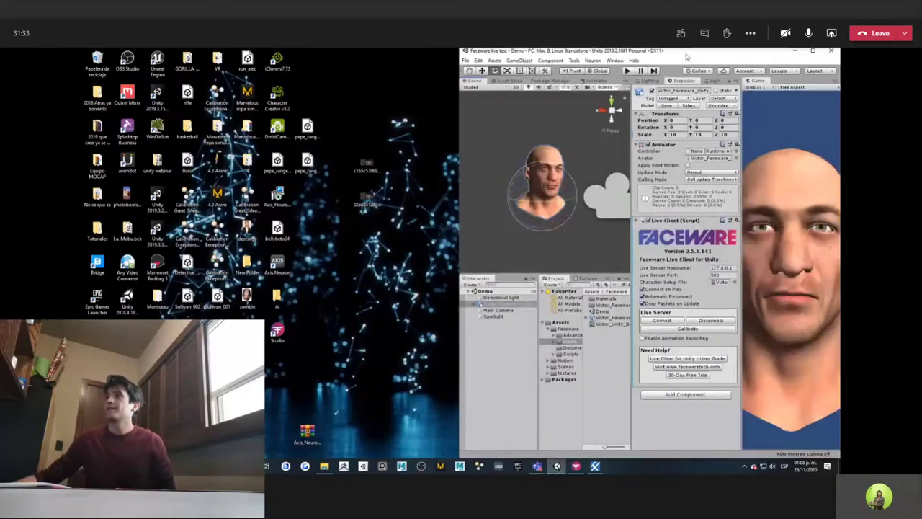
{"action": "left_click_drag", "start_coordinate": [711, 52], "coordinate": [648, 56]}
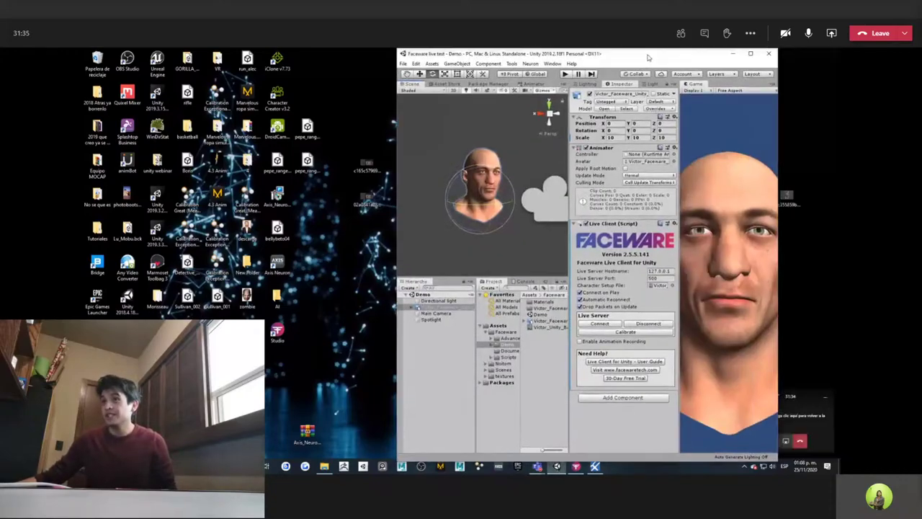
{"action": "double_click", "coordinate": [648, 56]}
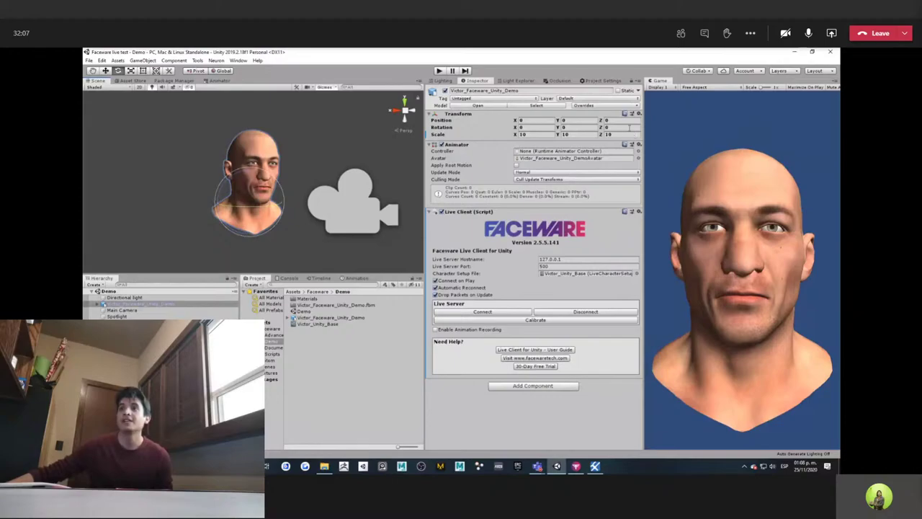
{"action": "left_click", "coordinate": [133, 81]}
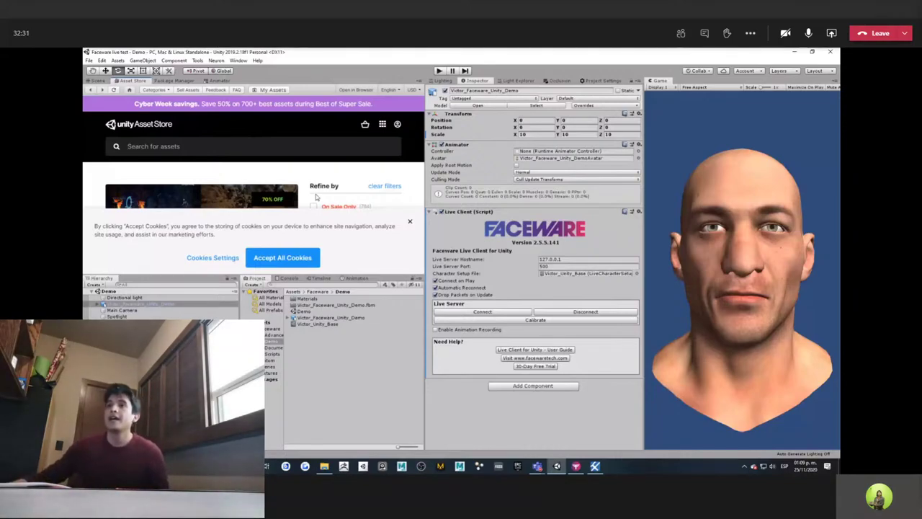
Switch the top-left panel back to the Scene view with the bald head and camera
{"action": "left_click", "coordinate": [98, 81]}
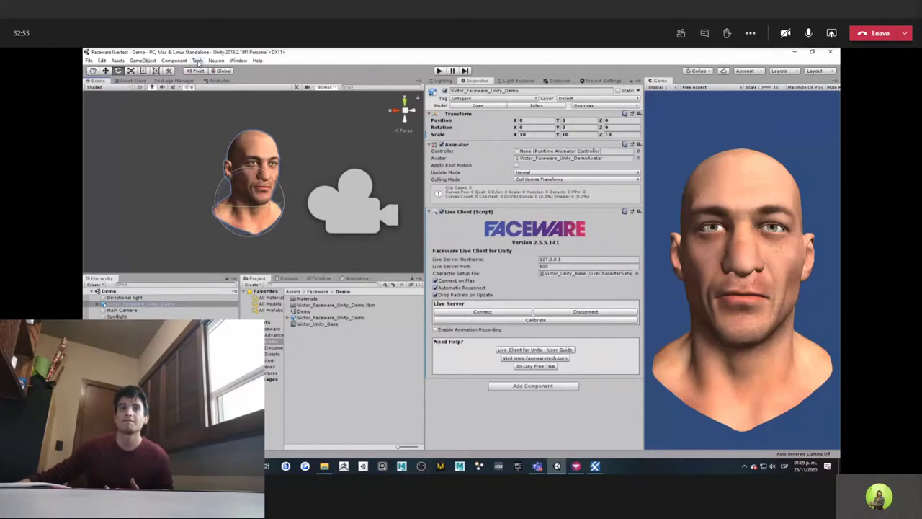
Open Tools > Faceware > Character Setup, dock it beside the Inspector, and list the available setup files
{"action": "left_click", "coordinate": [197, 61]}
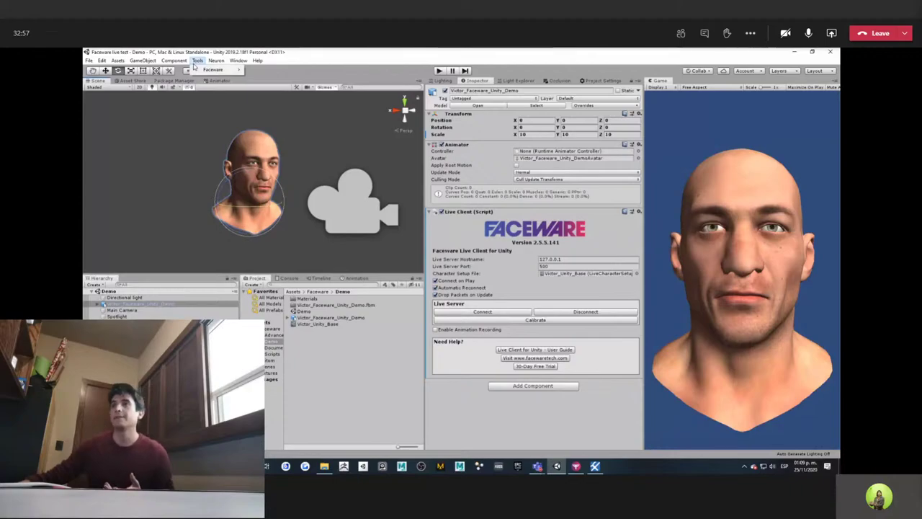
{"action": "mouse_move", "coordinate": [196, 68]}
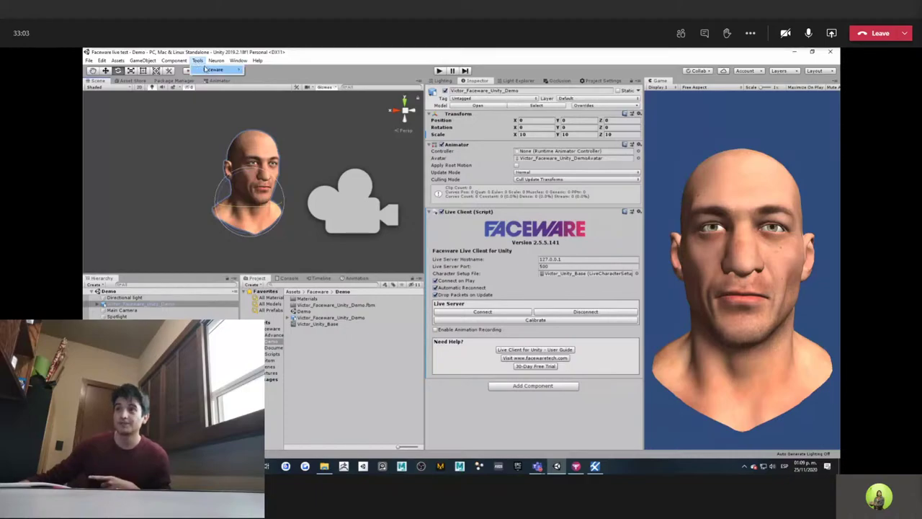
{"action": "mouse_move", "coordinate": [243, 72]}
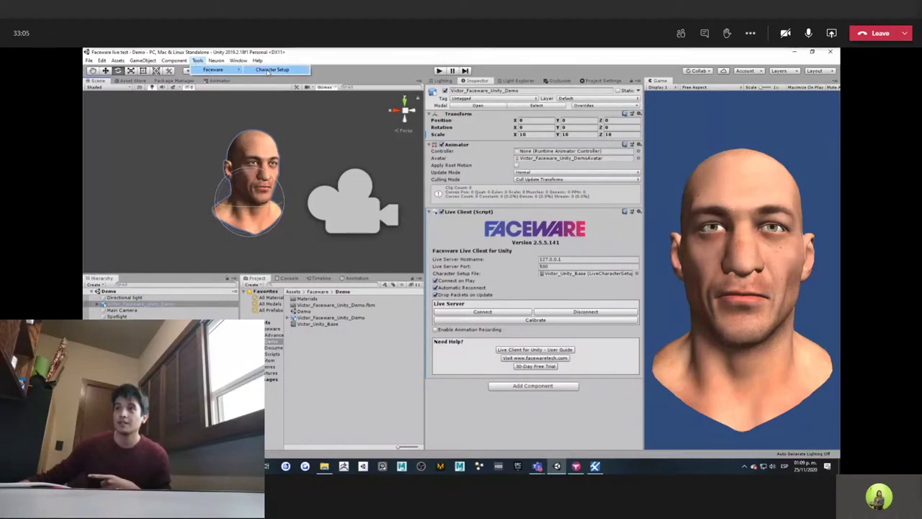
{"action": "left_click", "coordinate": [268, 71]}
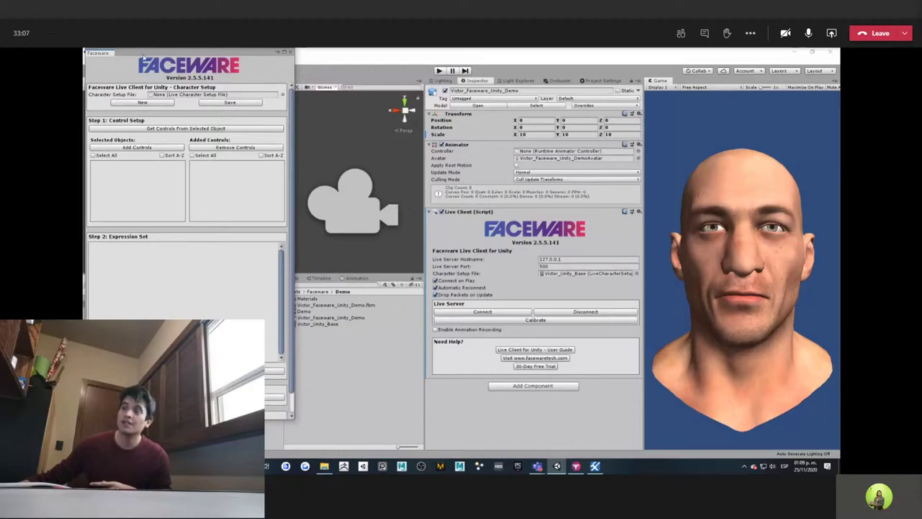
{"action": "left_click_drag", "start_coordinate": [143, 57], "coordinate": [323, 134]}
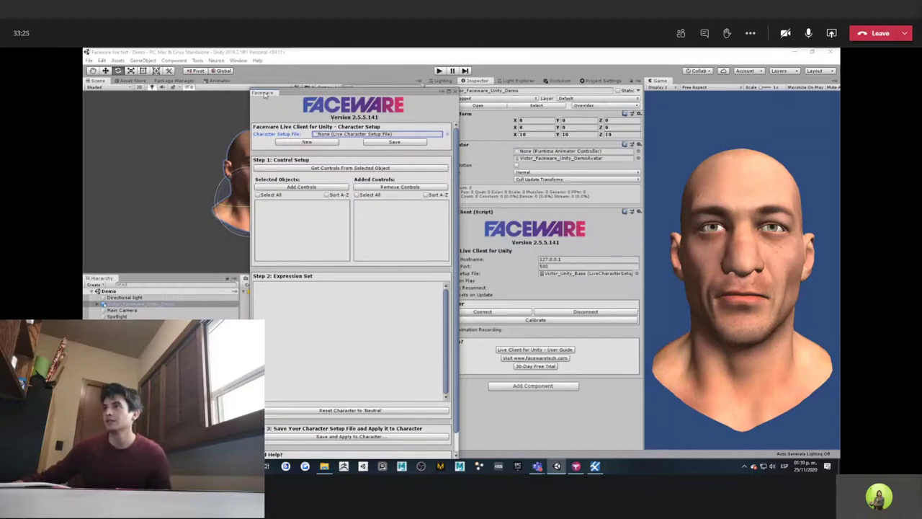
{"action": "left_click_drag", "start_coordinate": [264, 95], "coordinate": [472, 80]}
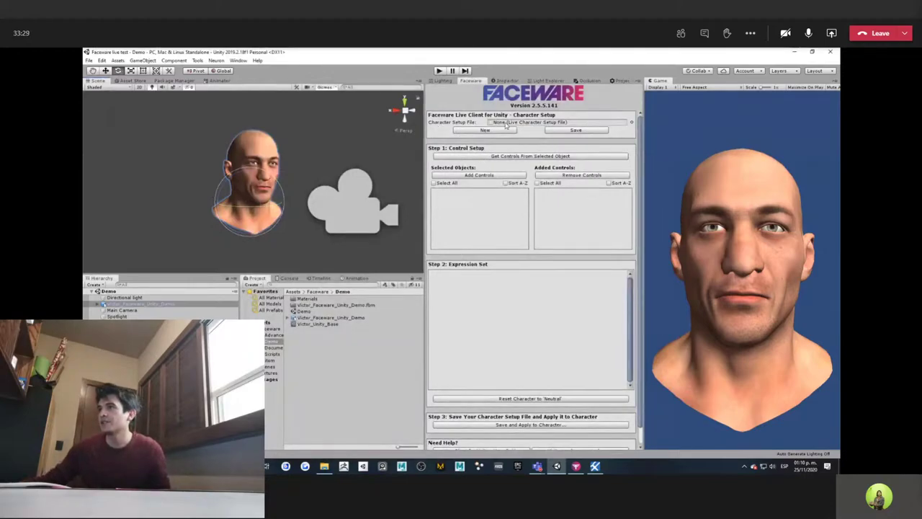
{"action": "left_click", "coordinate": [631, 122]}
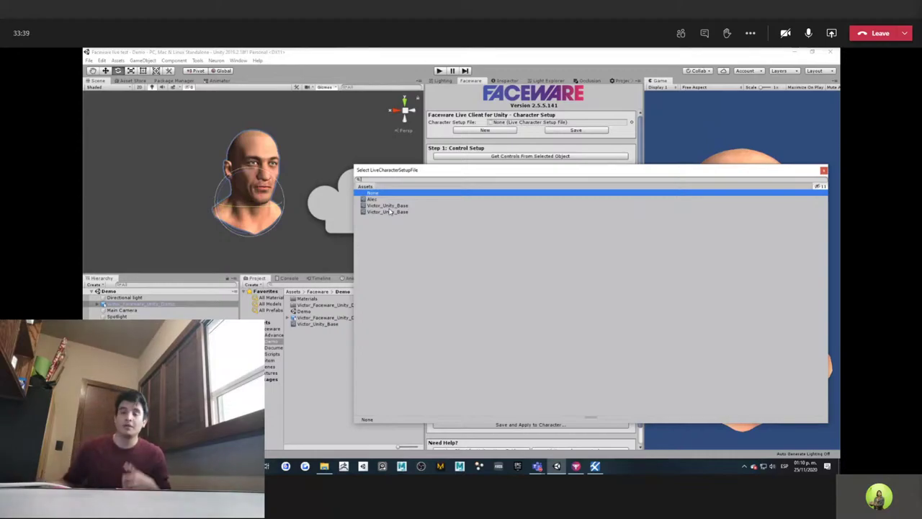
Load Victor_Unity_Base, review its Expression Set poses, and return to the Inspector
{"action": "double_click", "coordinate": [389, 211]}
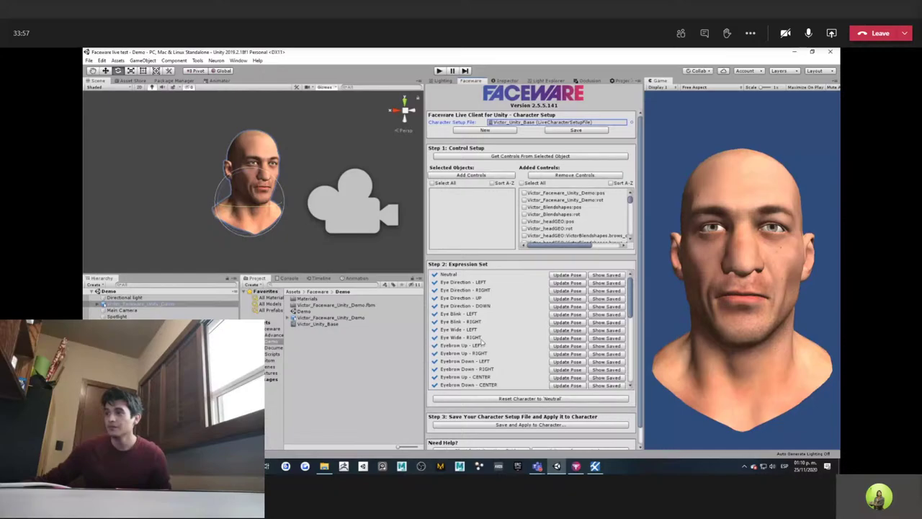
{"action": "scroll", "coordinate": [482, 339], "scroll_direction": "down", "scroll_amount": 5}
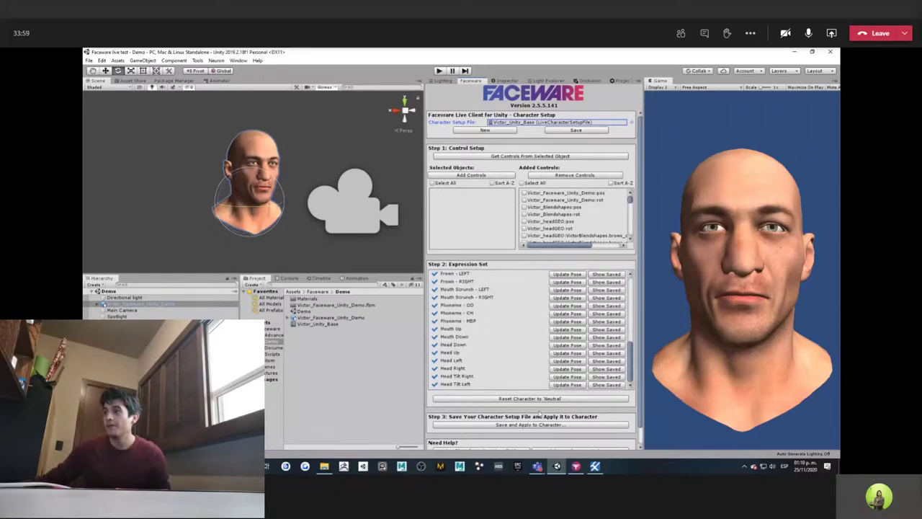
{"action": "scroll", "coordinate": [516, 358], "scroll_direction": "up", "scroll_amount": 5}
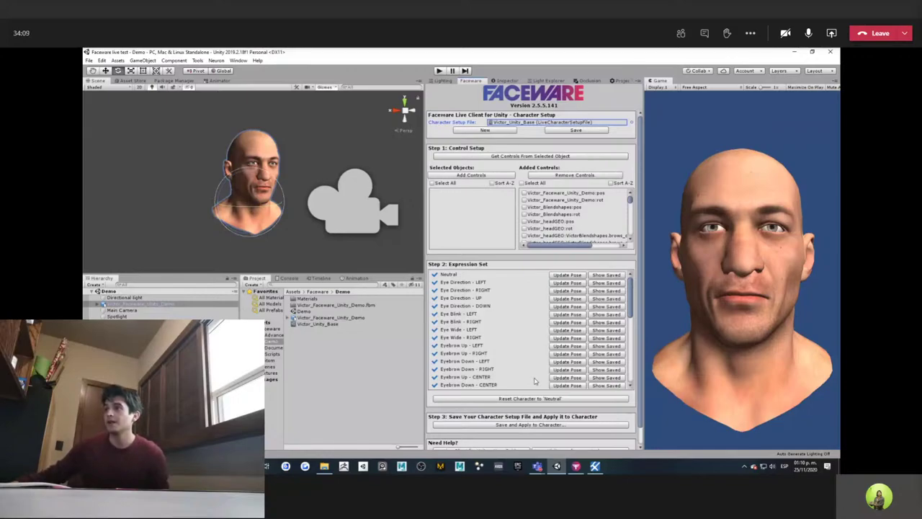
{"action": "left_click", "coordinate": [504, 80]}
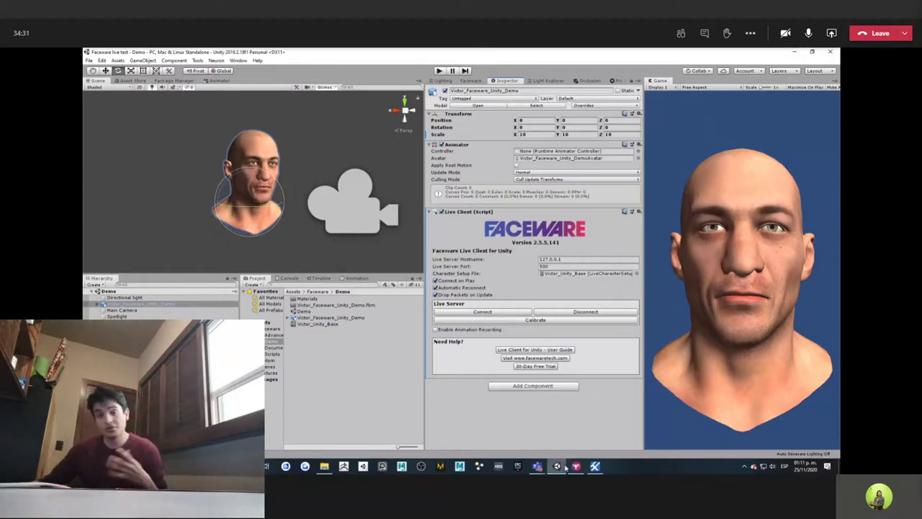
{"action": "mouse_move", "coordinate": [575, 466]}
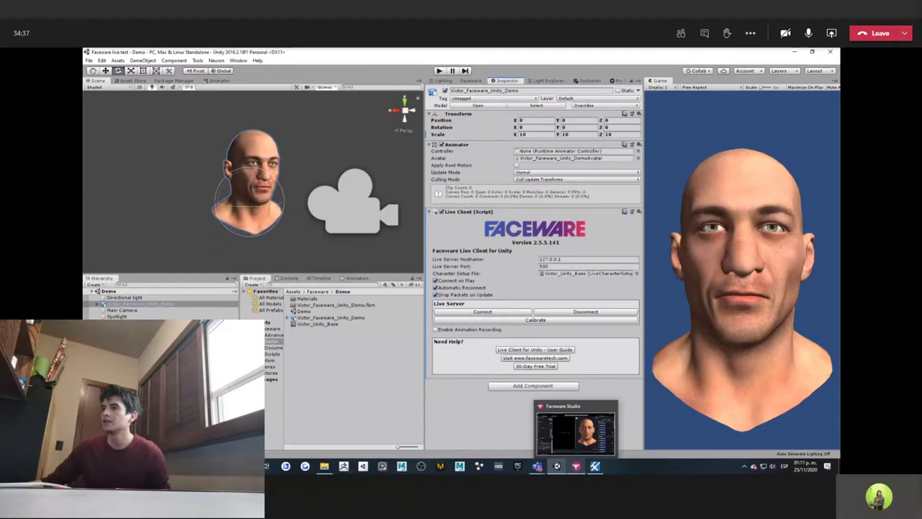
{"action": "left_click", "coordinate": [595, 466]}
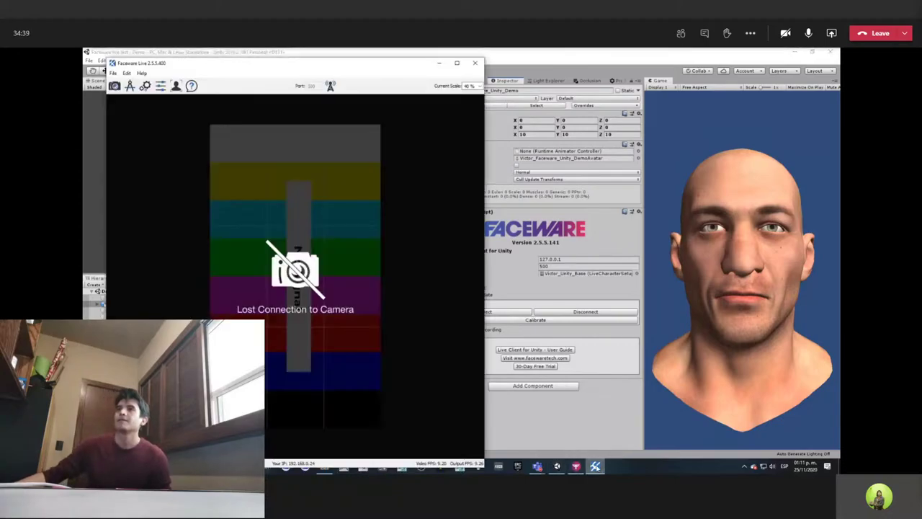
{"action": "mouse_move", "coordinate": [241, 63]}
{"action": "left_mouse_down"}
{"action": "mouse_move", "coordinate": [257, 65]}
{"action": "mouse_move", "coordinate": [212, 70]}
{"action": "mouse_move", "coordinate": [233, 69]}
{"action": "mouse_move", "coordinate": [239, 57]}
{"action": "left_mouse_up"}
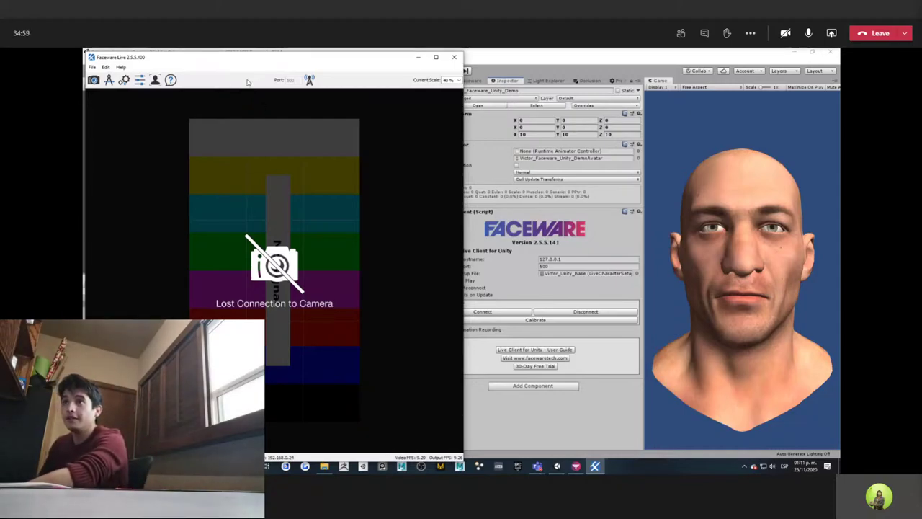
{"action": "left_click_drag", "start_coordinate": [227, 63], "coordinate": [232, 62]}
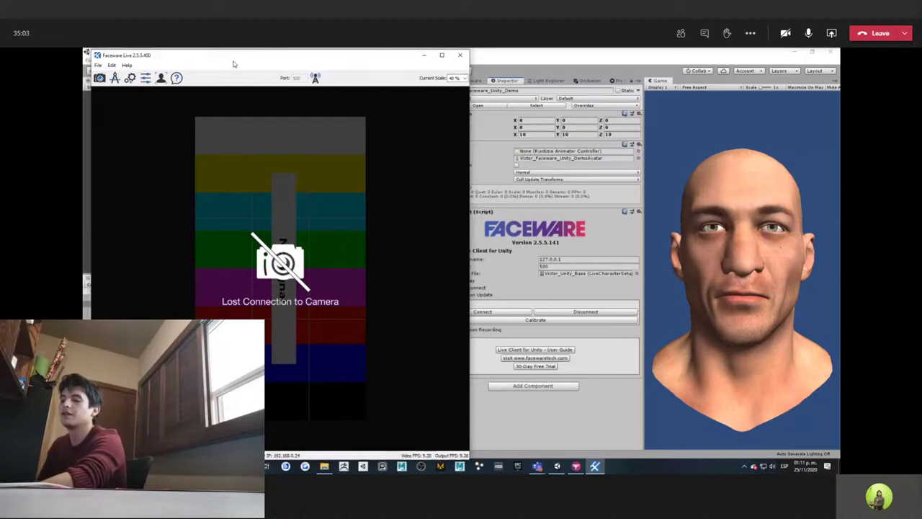
{"action": "key", "text": "alt+Tab"}
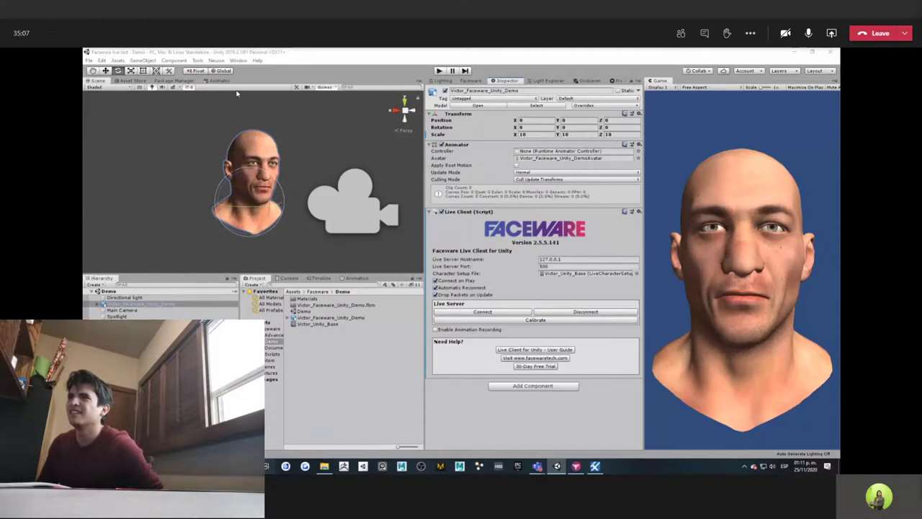
{"action": "key", "text": "super+Tab"}
Snap Faceware Live to the right half and Unity to the left, then save the character setup file
{"action": "right_click", "coordinate": [209, 133]}
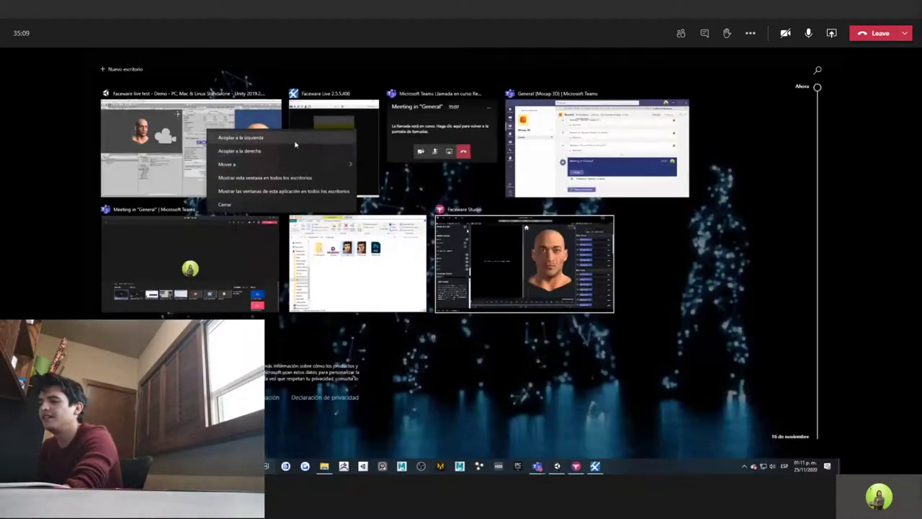
{"action": "key", "text": "Escape"}
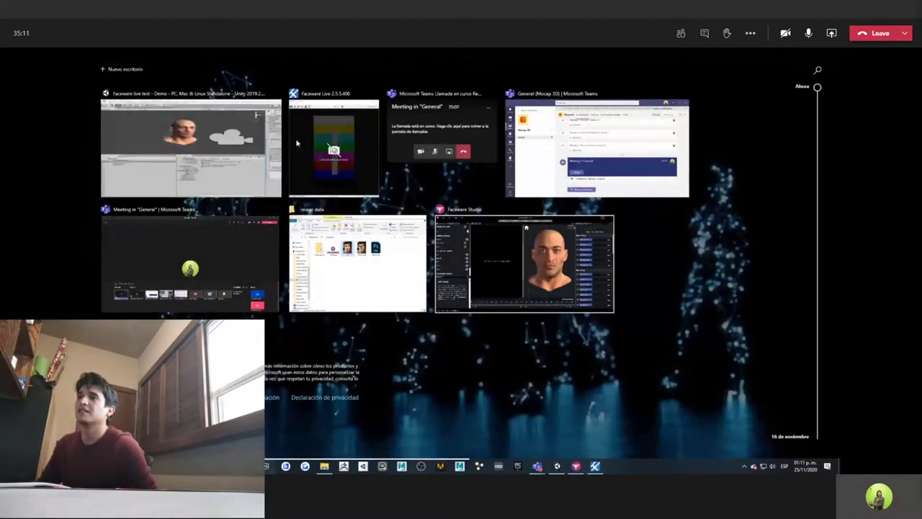
{"action": "key", "text": "Escape"}
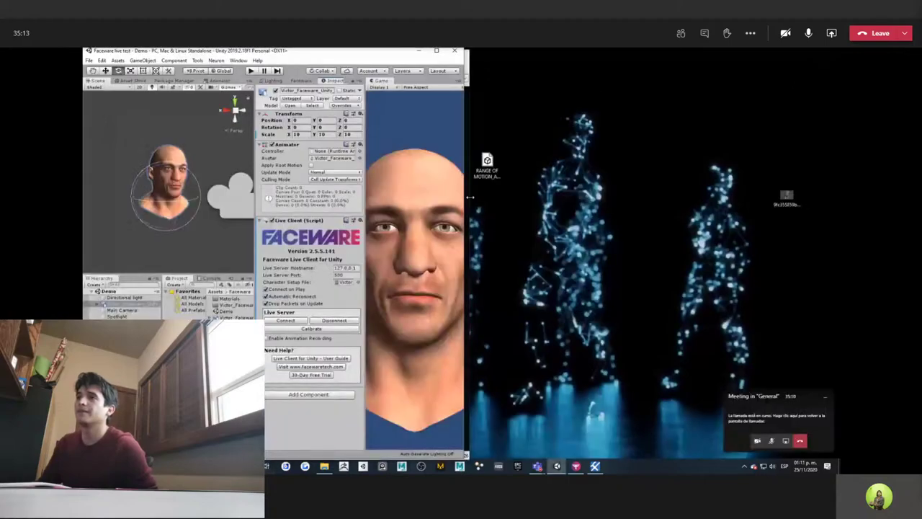
{"action": "key", "text": "super+Tab"}
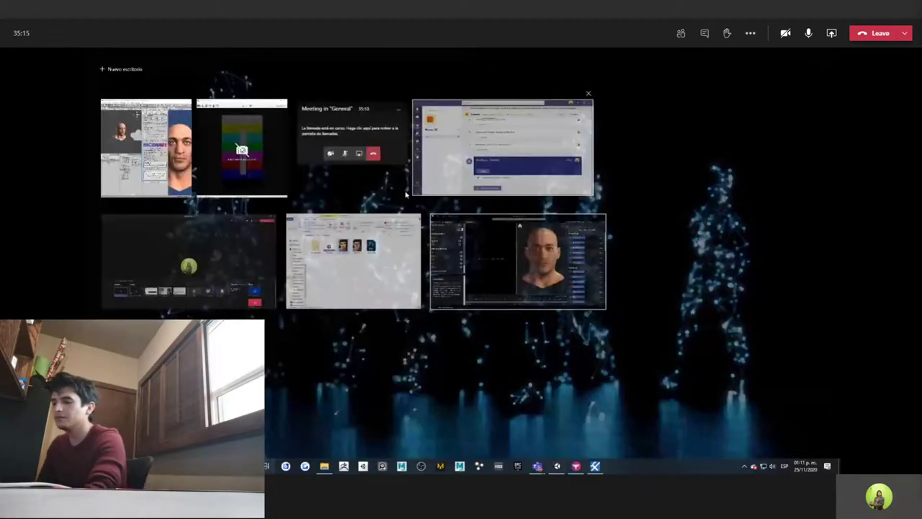
{"action": "right_click", "coordinate": [325, 144]}
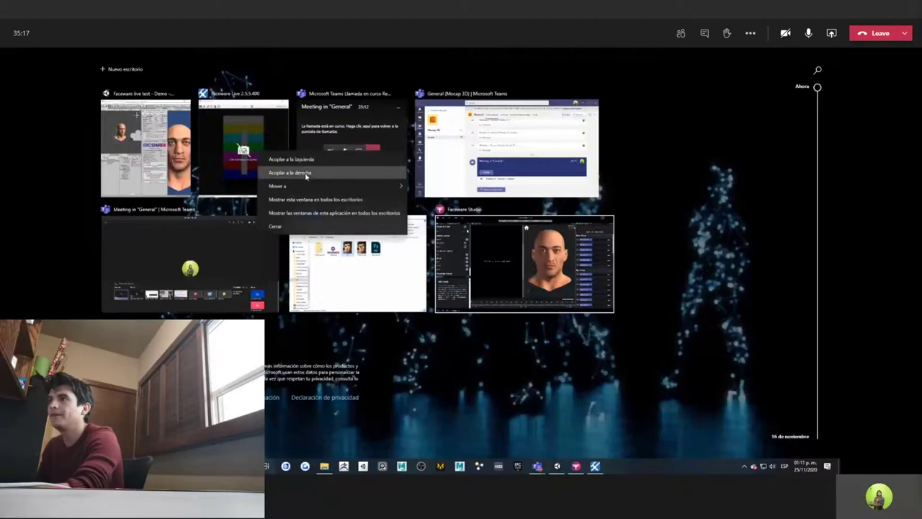
{"action": "left_click", "coordinate": [291, 173]}
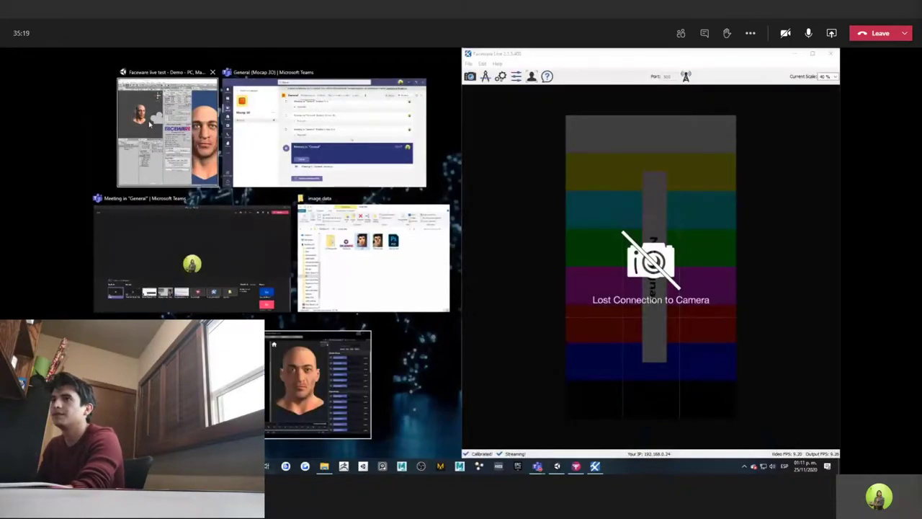
{"action": "left_click", "coordinate": [149, 122]}
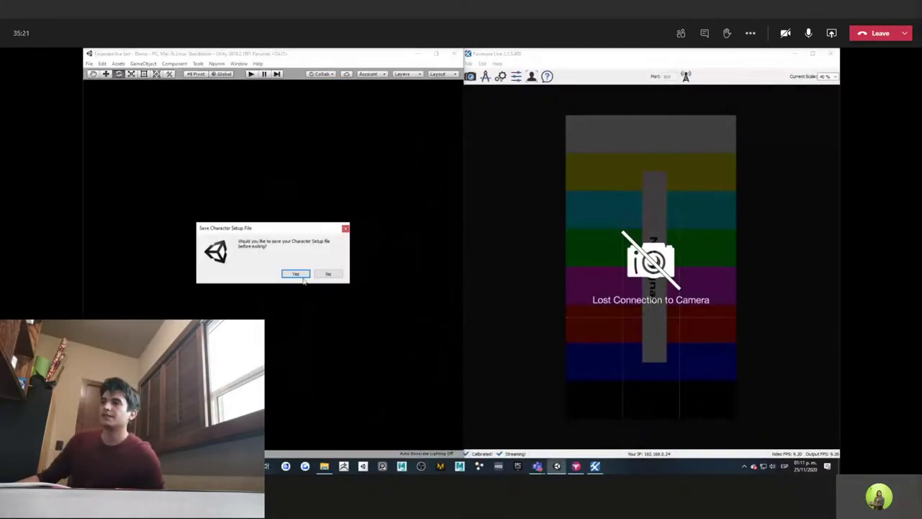
{"action": "left_click", "coordinate": [295, 273]}
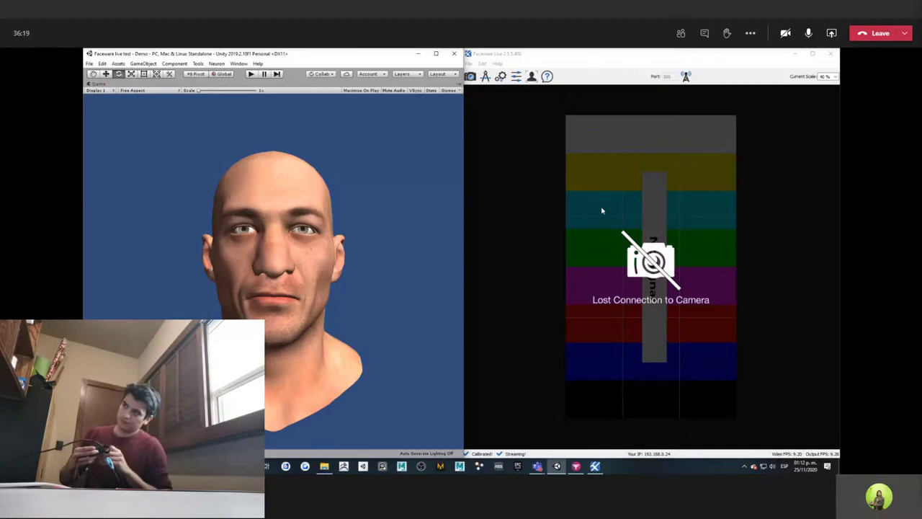
Set Faceware Live's camera source to USB Capture HDMI in the camera setup
{"action": "left_click", "coordinate": [469, 76]}
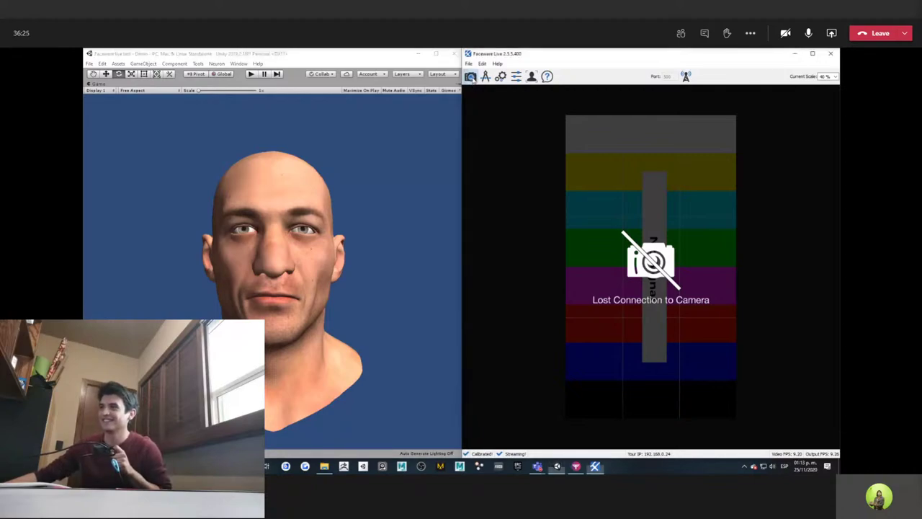
{"action": "left_click", "coordinate": [475, 139]}
{"action": "left_click", "coordinate": [479, 148]}
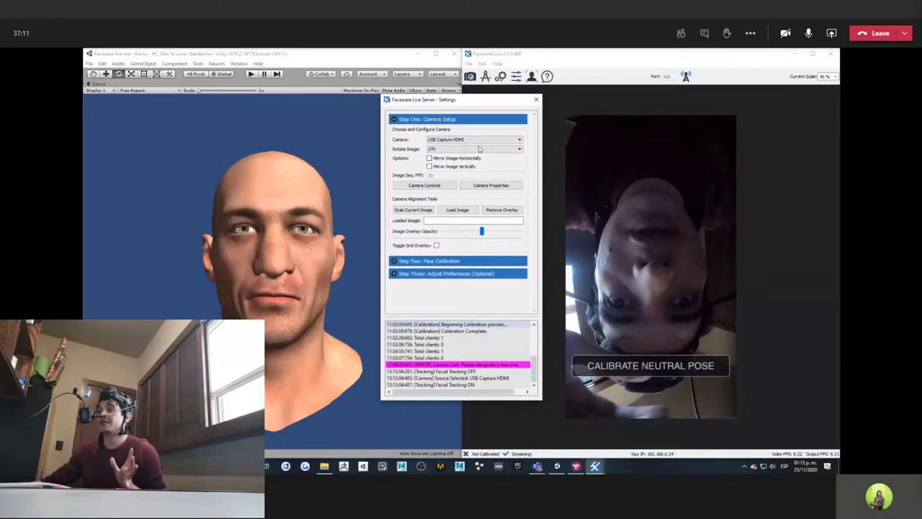
Change Rotate Image from 270 to 90 so the face feed appears upright
{"action": "scroll", "coordinate": [479, 149], "scroll_direction": "up", "scroll_amount": 2}
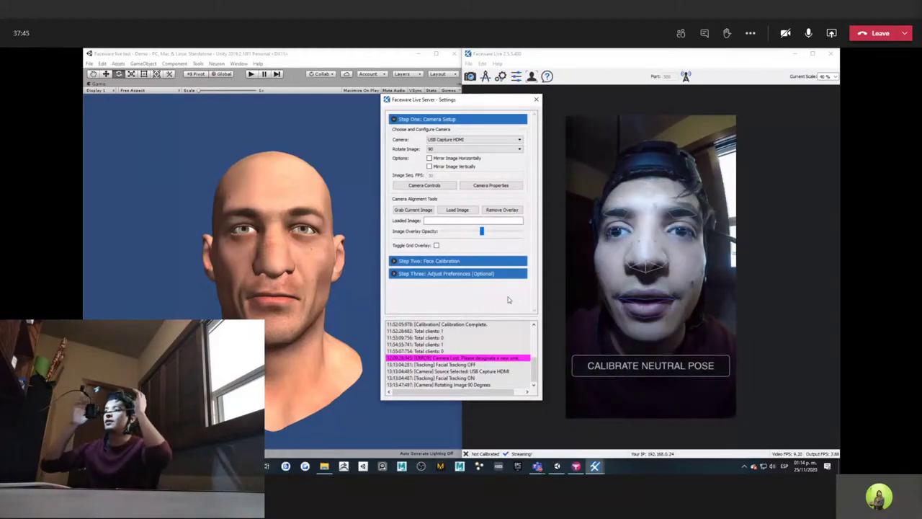
Enable Toggle Grid Overlay to draw a grid over the live camera image
{"action": "left_click", "coordinate": [436, 245]}
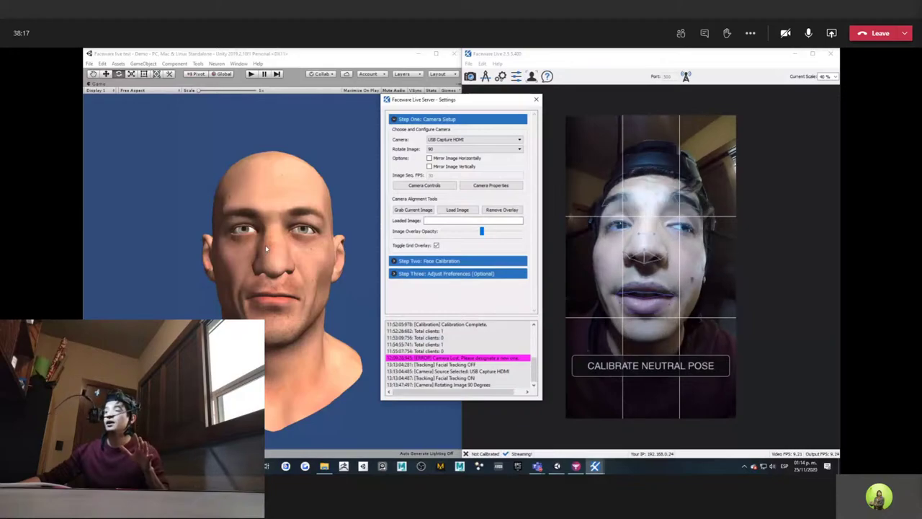
Calibrate the neutral pose, move the Server Settings window over the feed, and toggle the grid overlay
{"action": "left_click", "coordinate": [654, 374]}
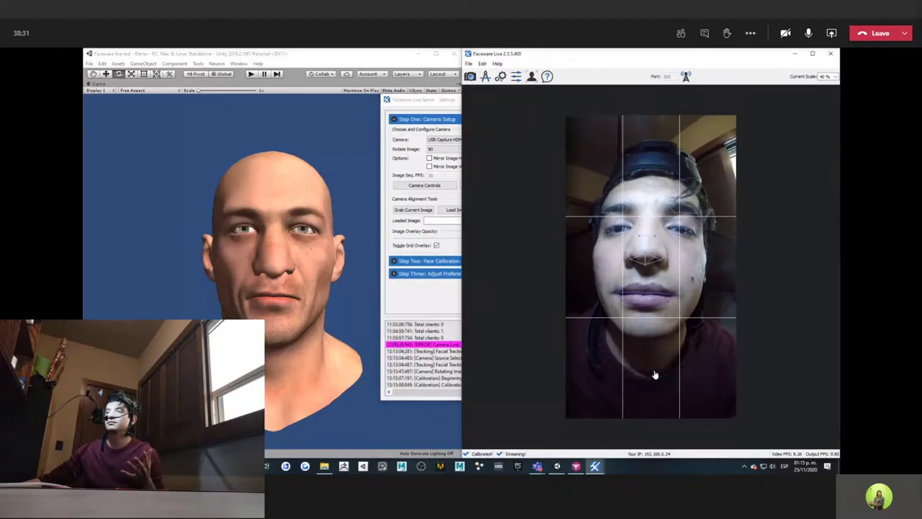
{"action": "left_click", "coordinate": [437, 101]}
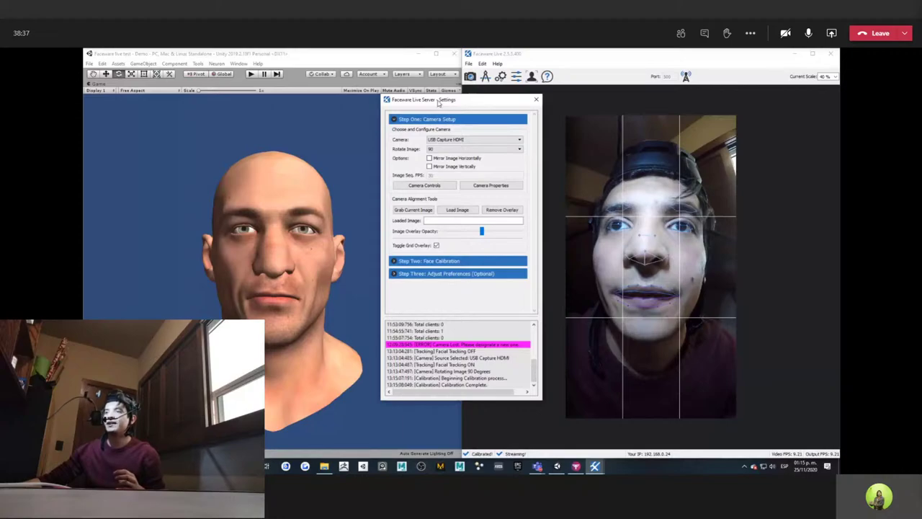
{"action": "left_click_drag", "start_coordinate": [438, 102], "coordinate": [461, 101]}
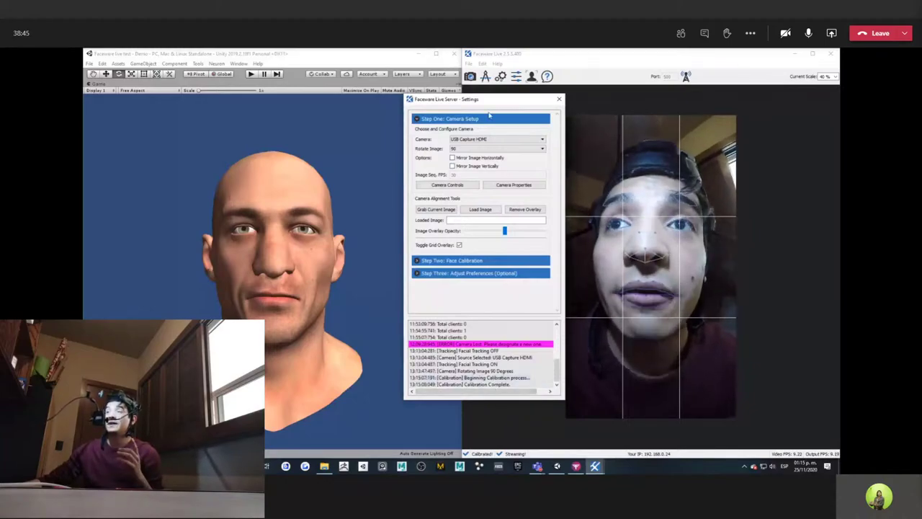
{"action": "left_click_drag", "start_coordinate": [471, 102], "coordinate": [427, 135]}
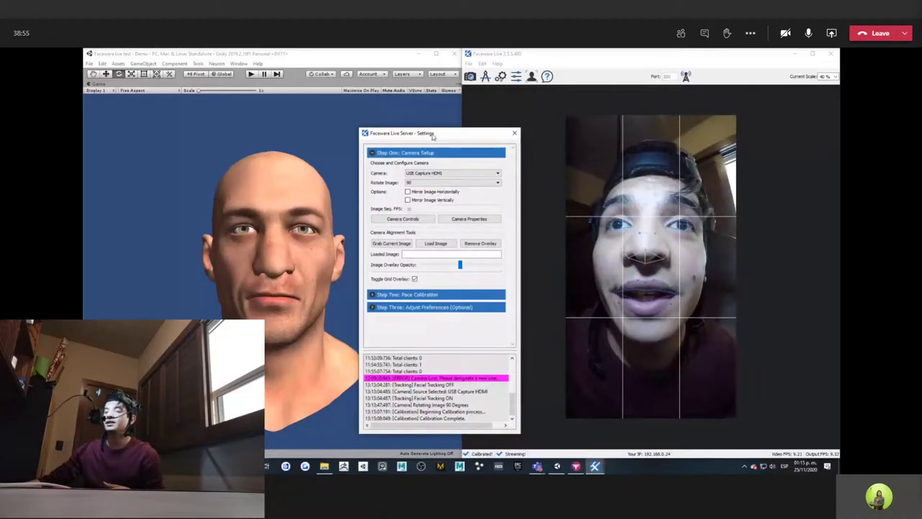
{"action": "left_click_drag", "start_coordinate": [432, 133], "coordinate": [639, 136]}
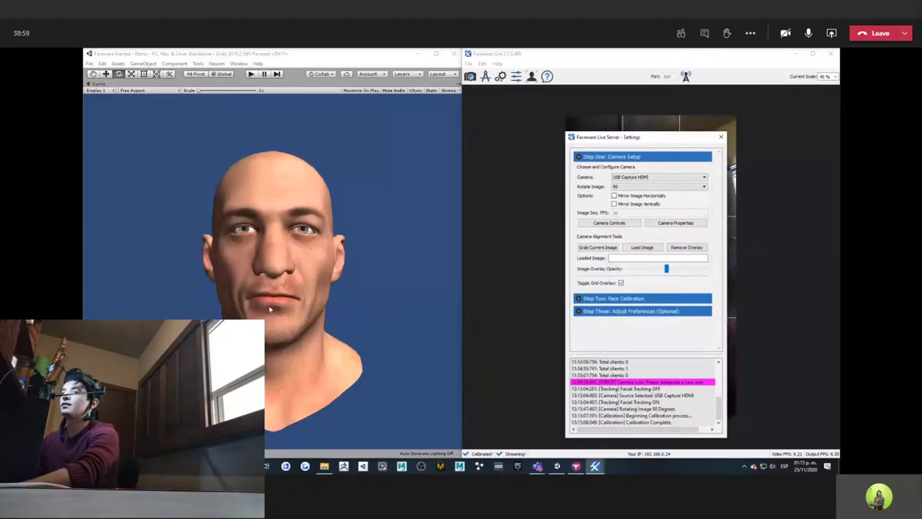
{"action": "left_click", "coordinate": [620, 282]}
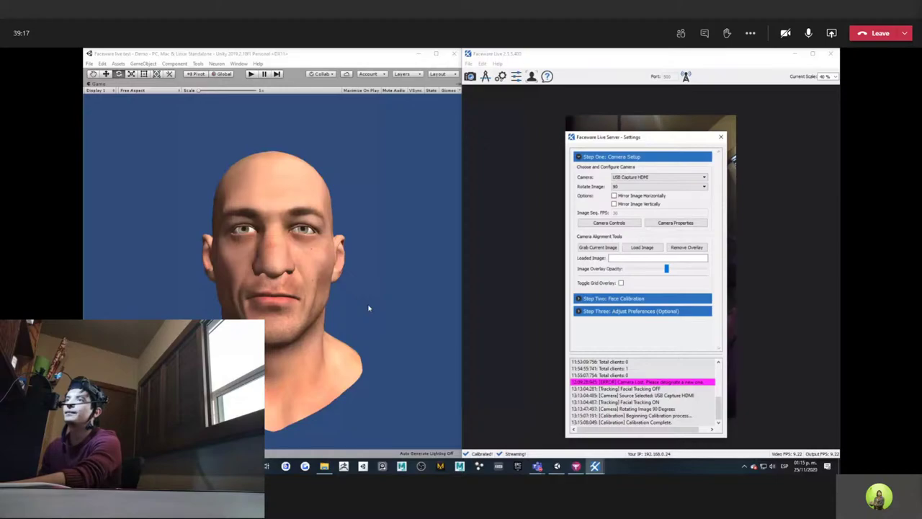
{"action": "left_click", "coordinate": [387, 182]}
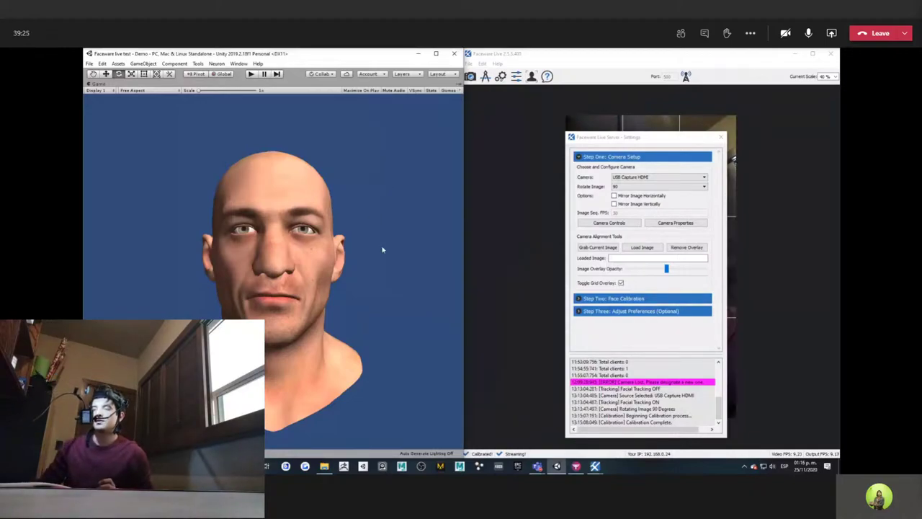
Un-maximize Unity's Game view, check hostname 127.0.0.1, and close Faceware's Server Settings window
{"action": "key", "text": "shift+space"}
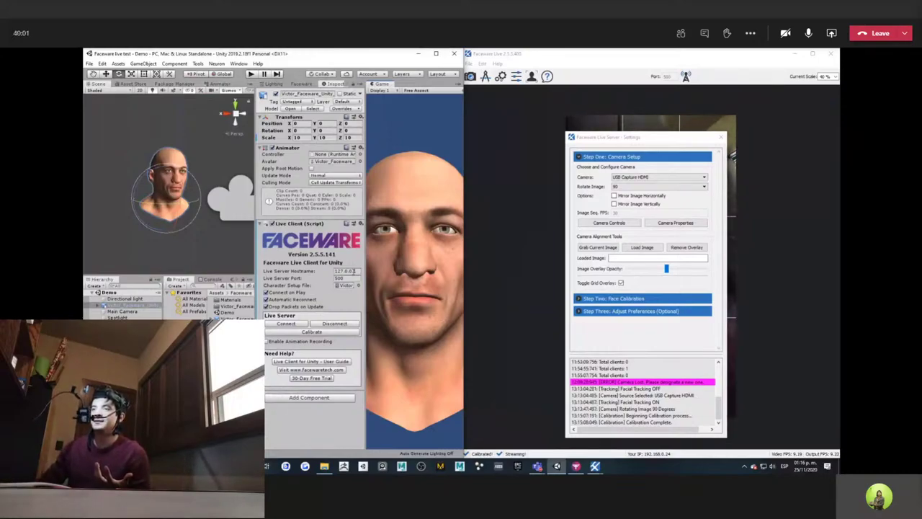
{"action": "left_click", "coordinate": [353, 271]}
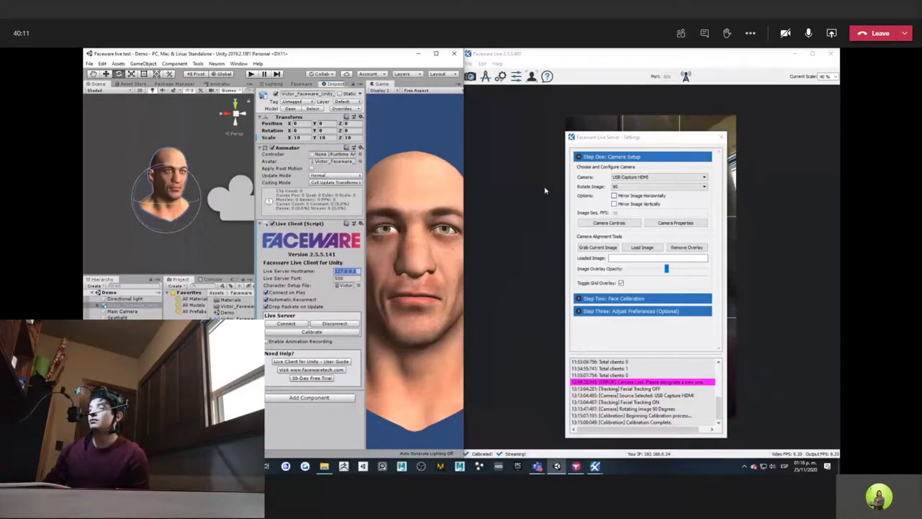
{"action": "left_click_drag", "start_coordinate": [648, 137], "coordinate": [608, 130]}
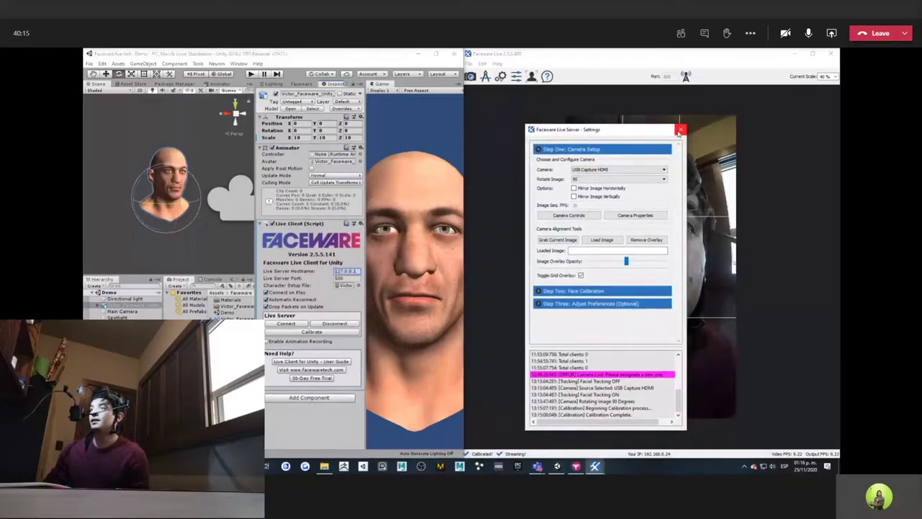
{"action": "left_click", "coordinate": [680, 131]}
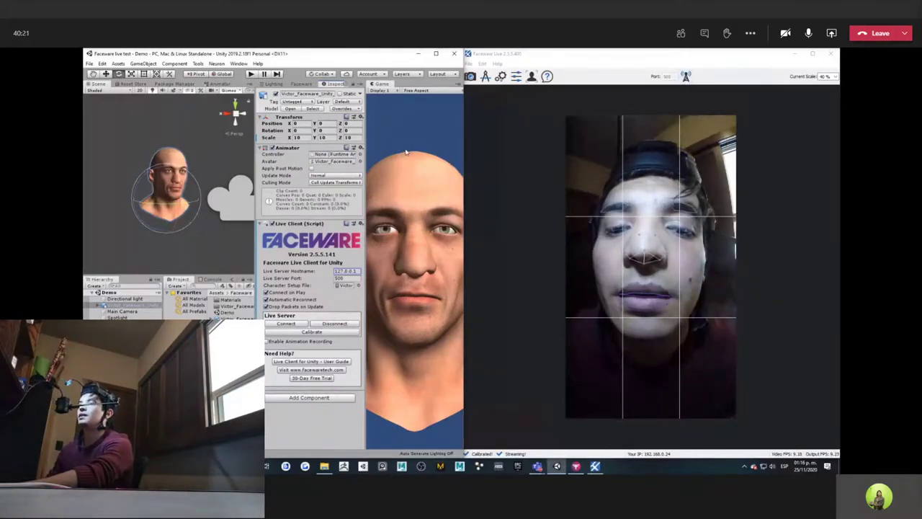
Run the scene in the maximized Game view so the head follows live Faceware tracking
{"action": "left_click", "coordinate": [249, 74]}
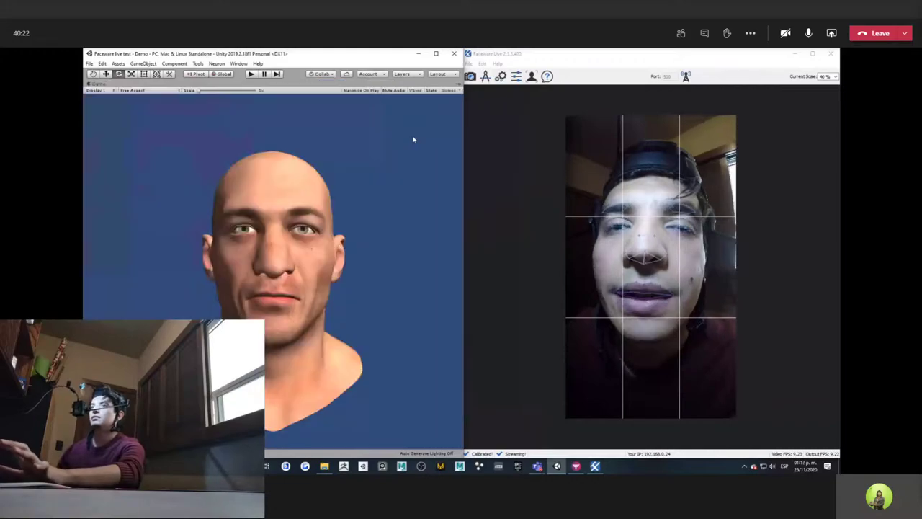
{"action": "left_click", "coordinate": [250, 74]}
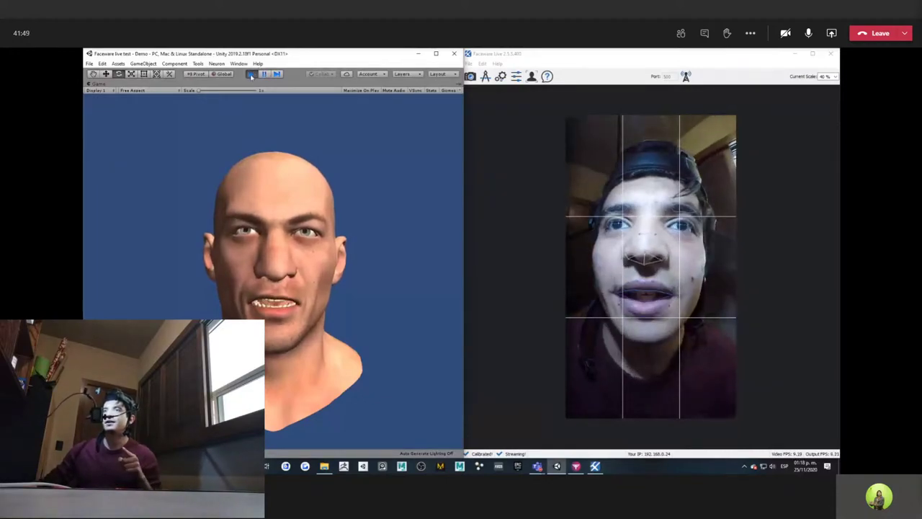
Exit Play mode to stop the live game preview
{"action": "left_click", "coordinate": [250, 74]}
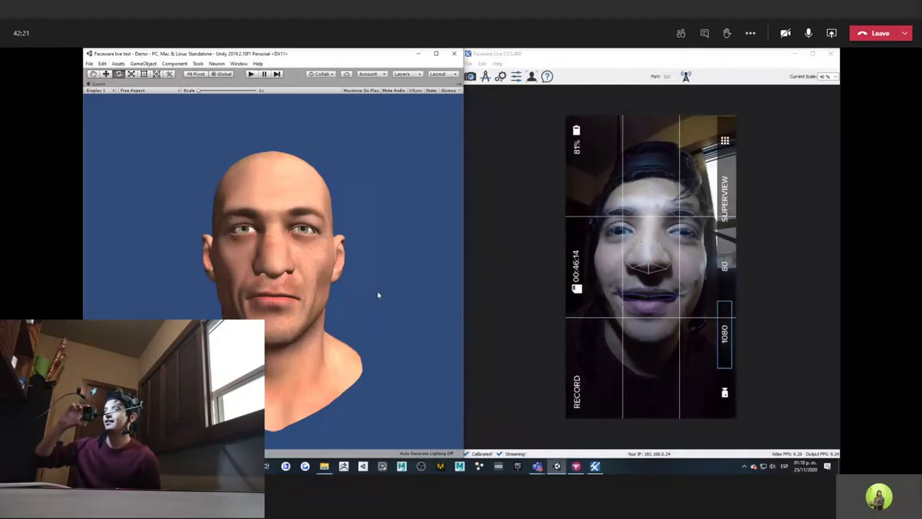
Restore the editor layout, close Faceware Live, maximize Unity, and browse to Faceware > Scenes
{"action": "key", "text": "shift+space"}
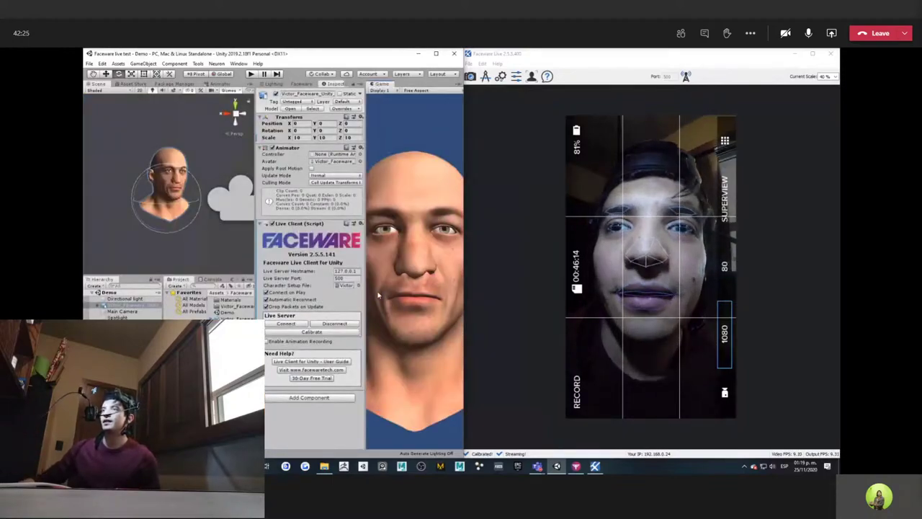
{"action": "left_click_drag", "start_coordinate": [785, 56], "coordinate": [745, 56]}
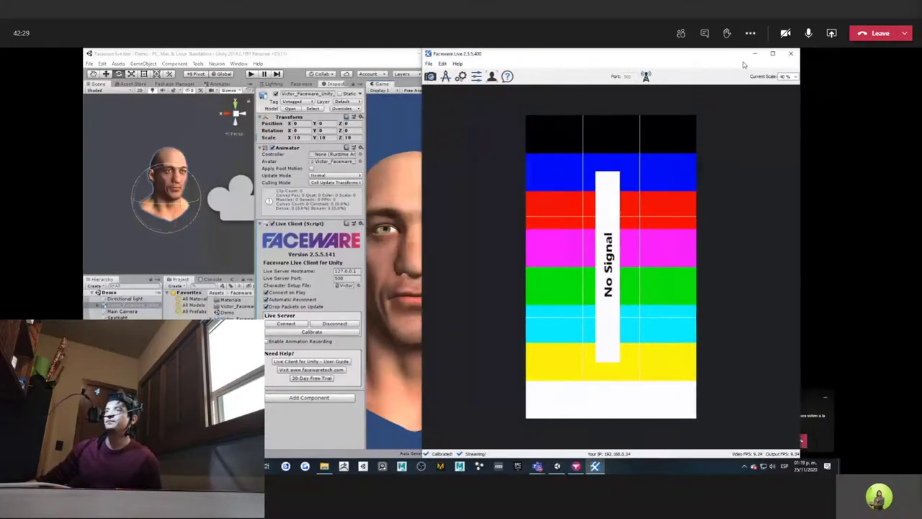
{"action": "left_click", "coordinate": [790, 53]}
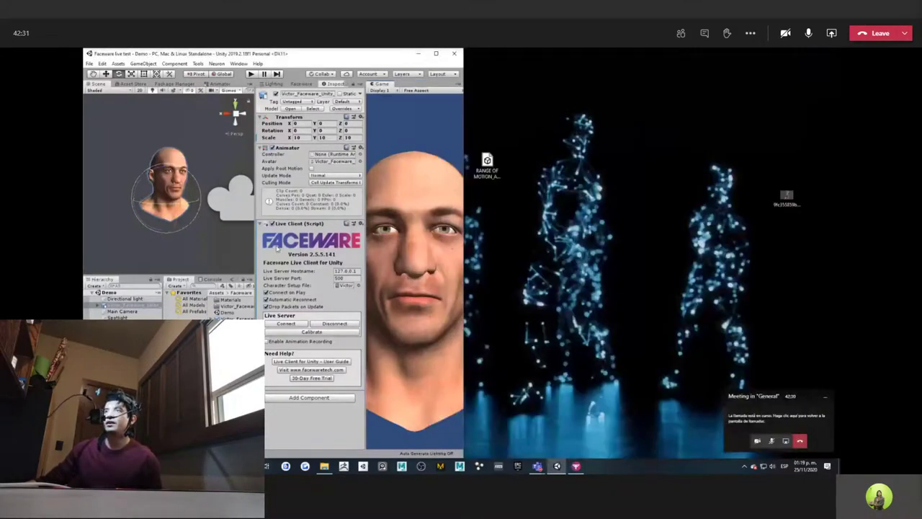
{"action": "left_click", "coordinate": [436, 54]}
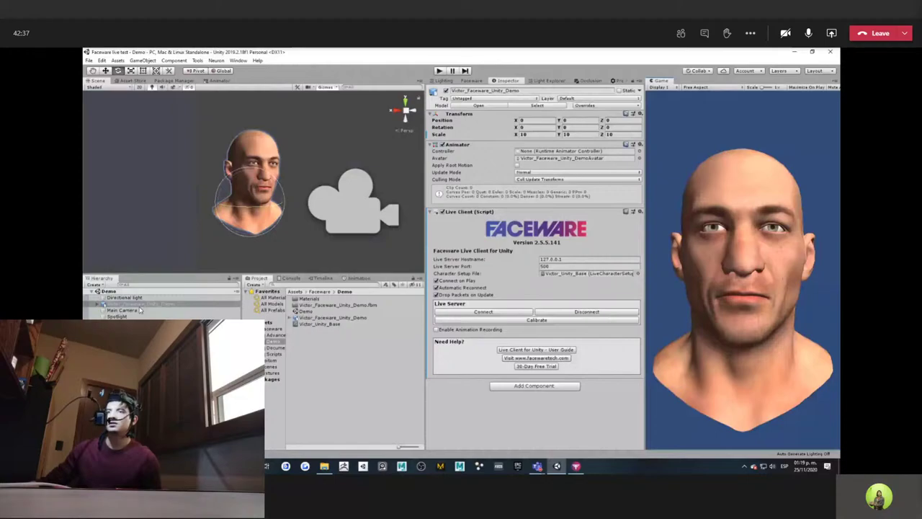
{"action": "left_click", "coordinate": [274, 329]}
{"action": "left_click", "coordinate": [275, 367]}
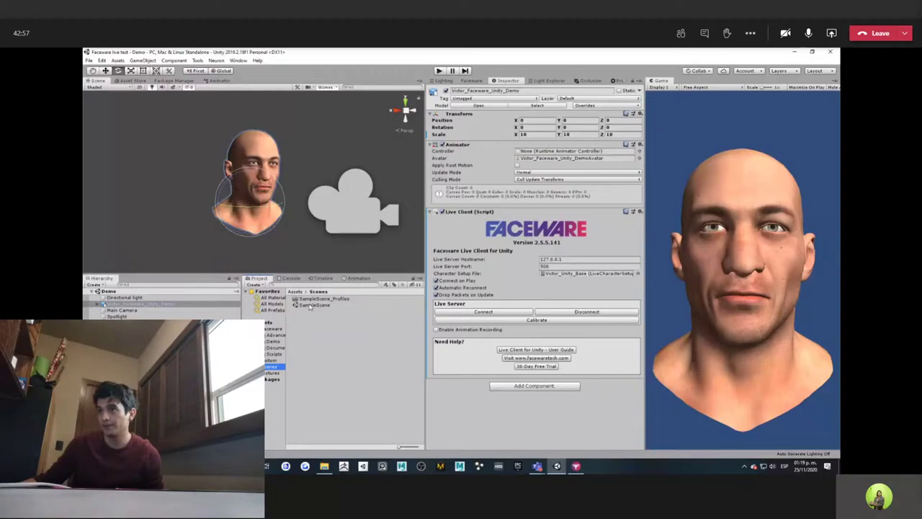
Open SampleScene, orbit around the T-posed Alec, and select Alec to view its Live Client
{"action": "double_click", "coordinate": [309, 306]}
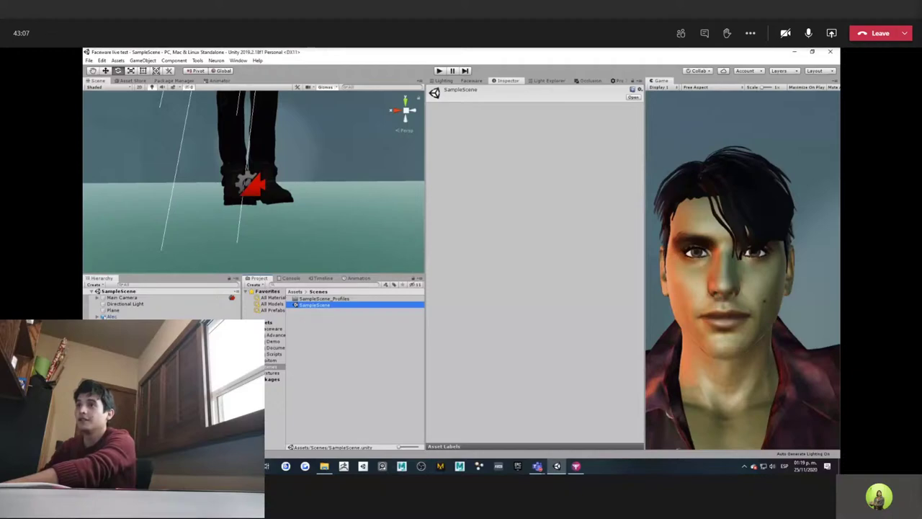
{"action": "scroll", "coordinate": [319, 251], "scroll_direction": "down", "scroll_amount": 5}
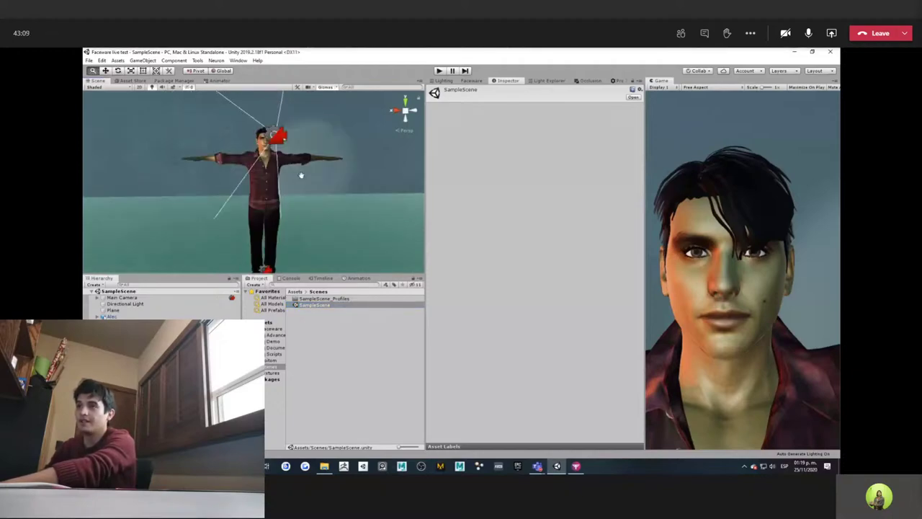
{"action": "left_click_drag", "start_coordinate": [301, 175], "coordinate": [372, 239], "text": "alt"}
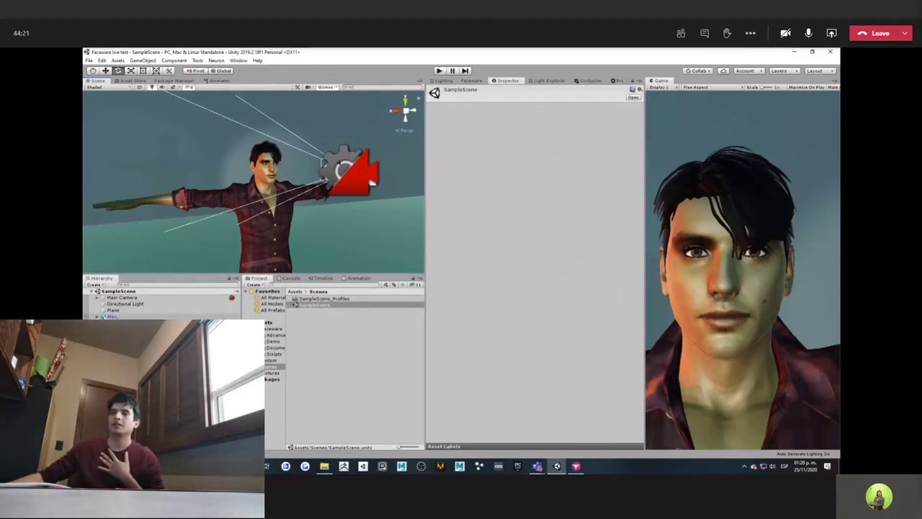
{"action": "left_click", "coordinate": [117, 317]}
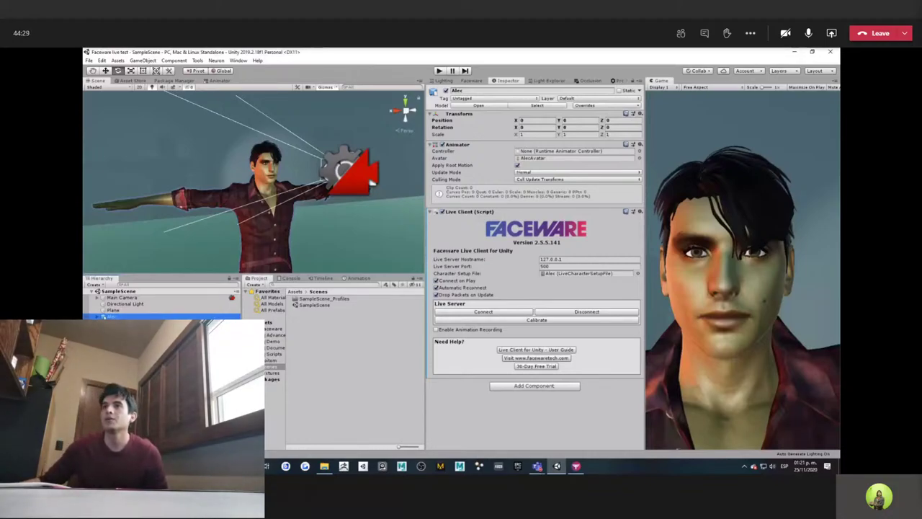
Dock Tools > Faceware > Character Setup beside the Inspector and select CC_Base_Body_Merged to view blend shapes
{"action": "left_click", "coordinate": [197, 61]}
{"action": "mouse_move", "coordinate": [216, 69]}
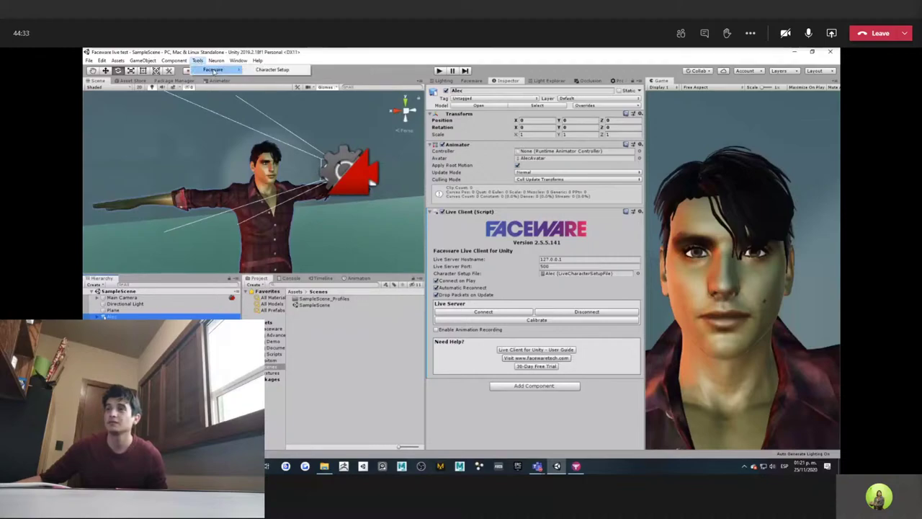
{"action": "left_click", "coordinate": [298, 70]}
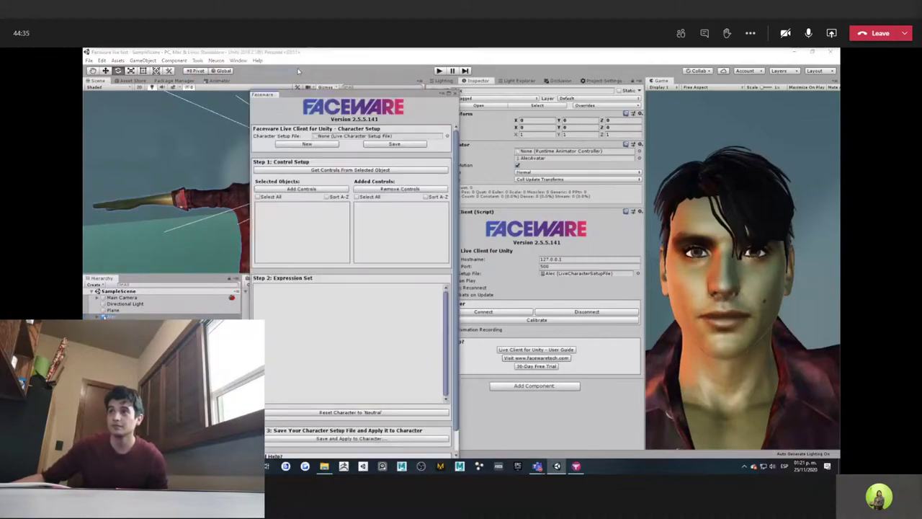
{"action": "left_click_drag", "start_coordinate": [270, 92], "coordinate": [204, 106]}
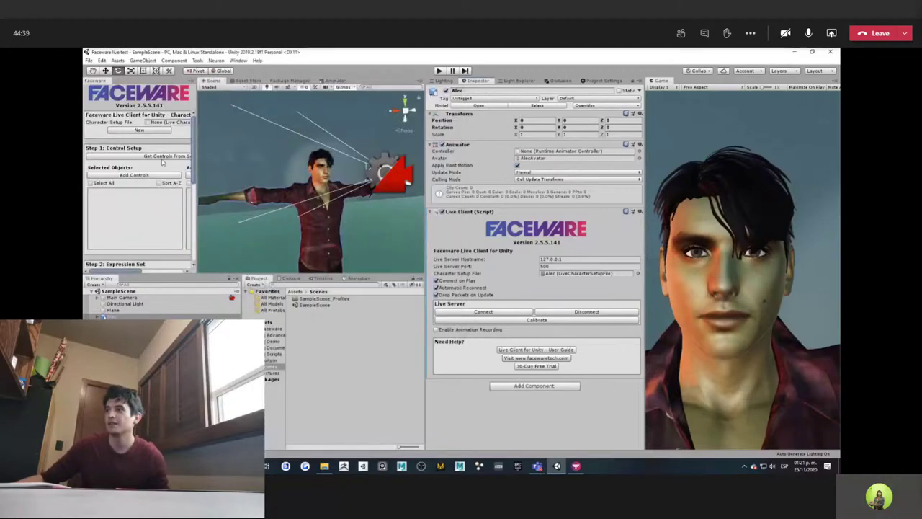
{"action": "left_click_drag", "start_coordinate": [101, 80], "coordinate": [494, 83]}
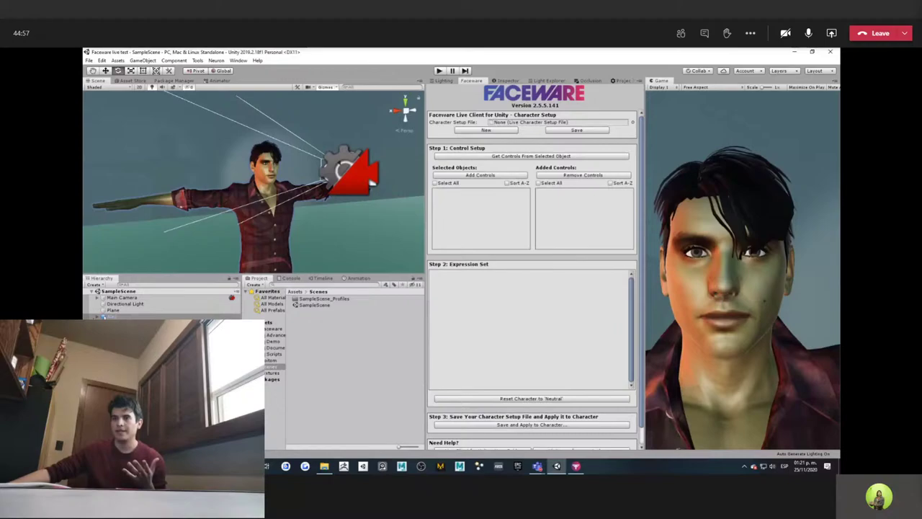
{"action": "left_click", "coordinate": [108, 316]}
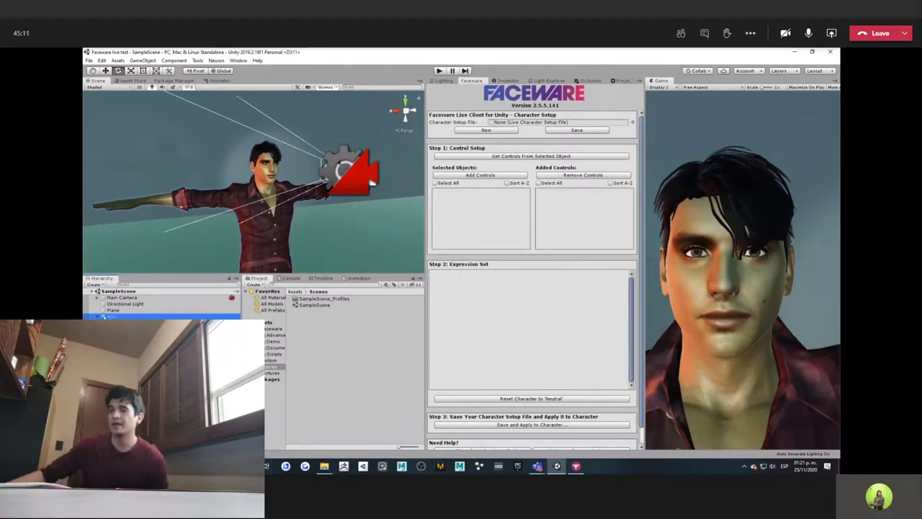
{"action": "left_click", "coordinate": [267, 194]}
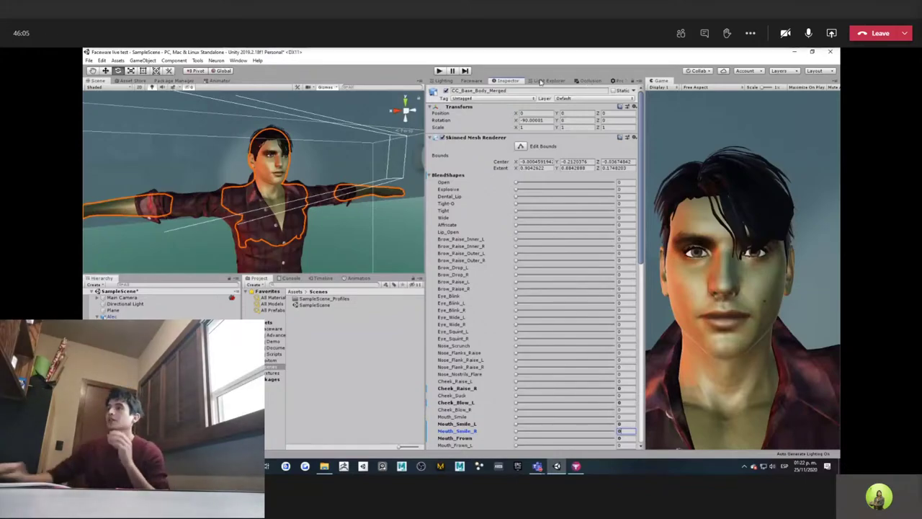
Switch back to the Faceware Character Setup tab next to the Inspector
{"action": "left_click", "coordinate": [473, 81]}
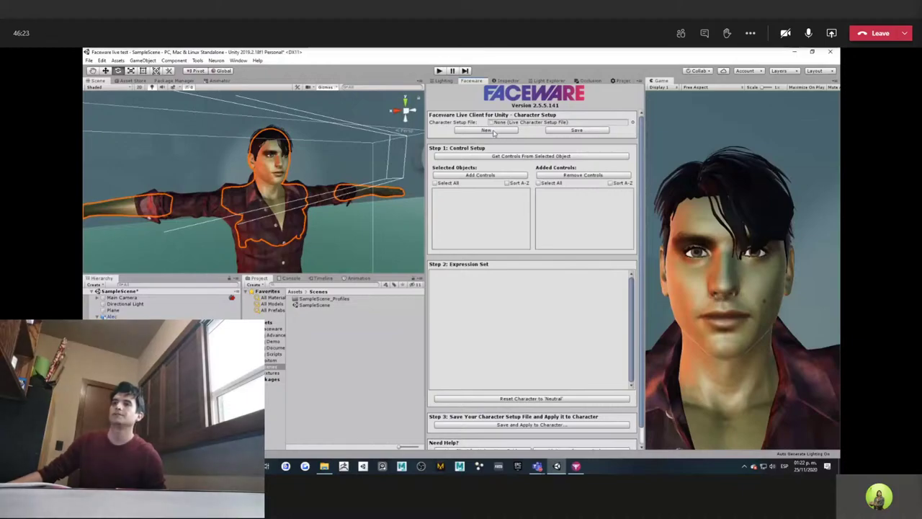
Start a new Faceware setup file, replace the suggested name with Alec1, and save it
{"action": "left_click", "coordinate": [493, 133]}
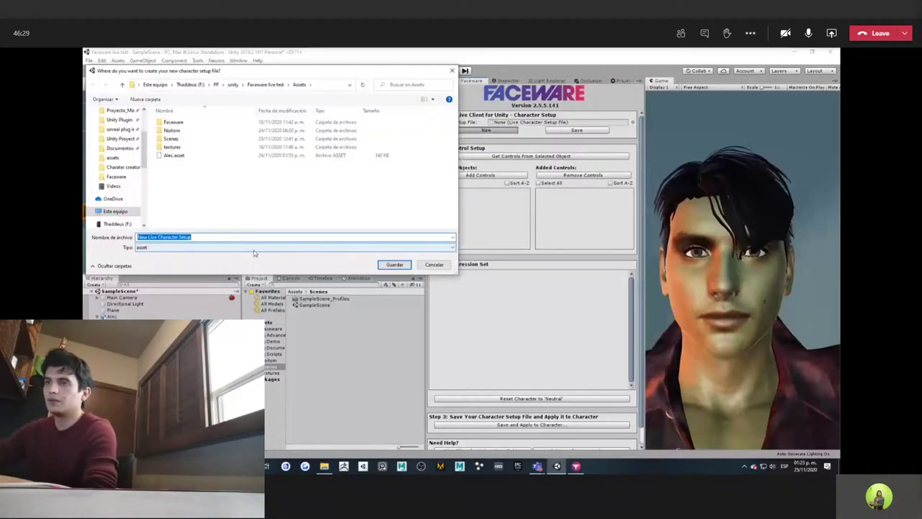
{"action": "key", "text": "BackSpace"}
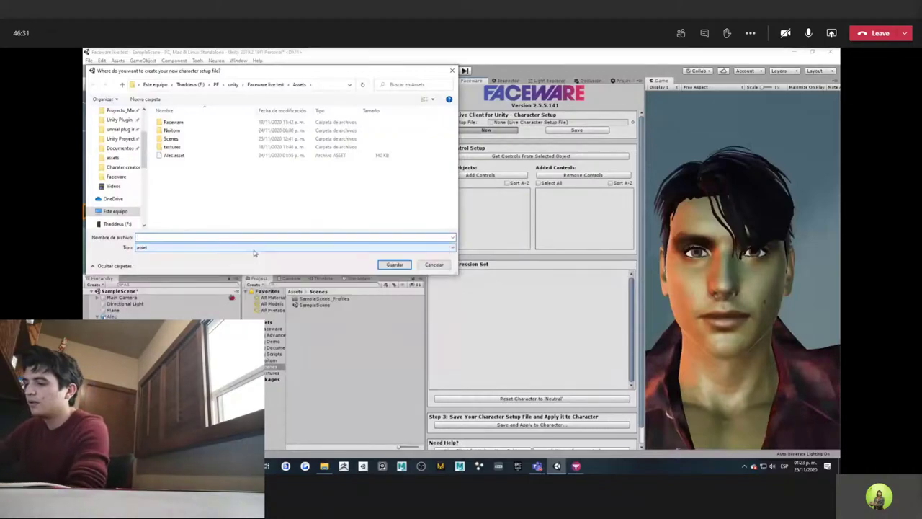
{"action": "type", "text": "Alec"}
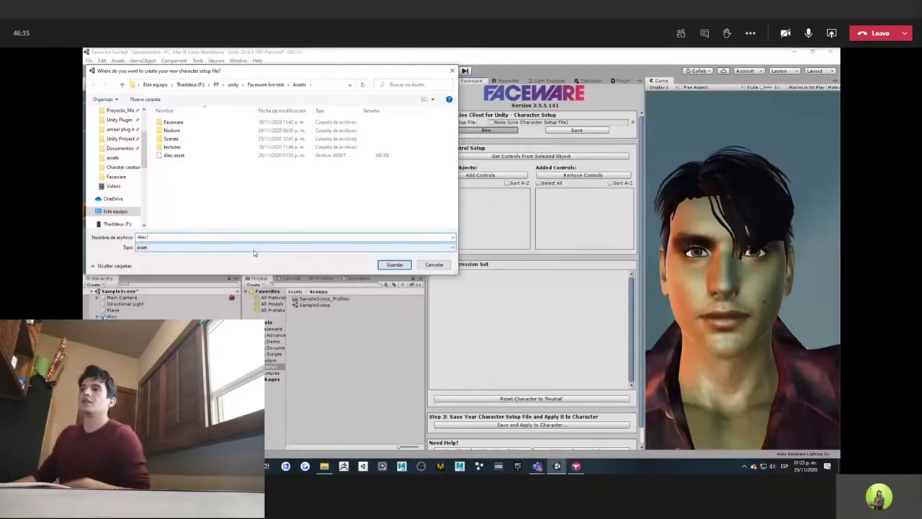
{"action": "type", "text": "1"}
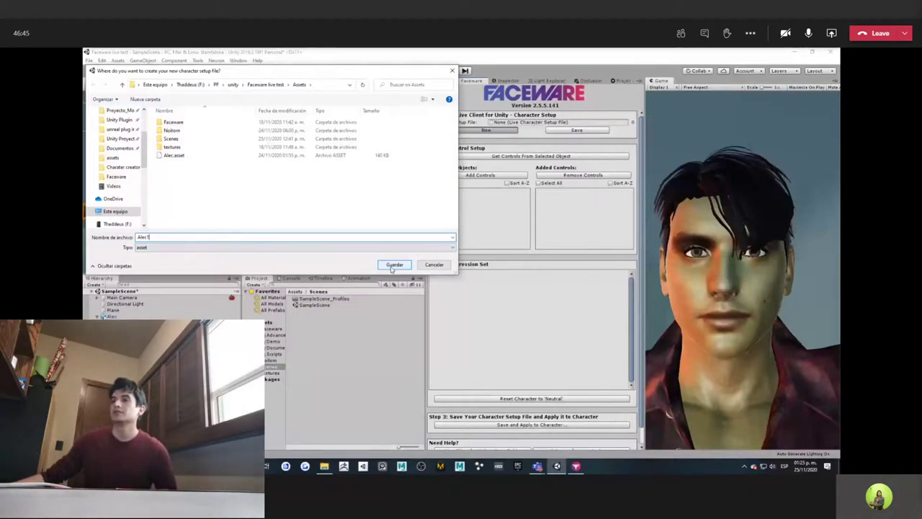
{"action": "left_click", "coordinate": [394, 264]}
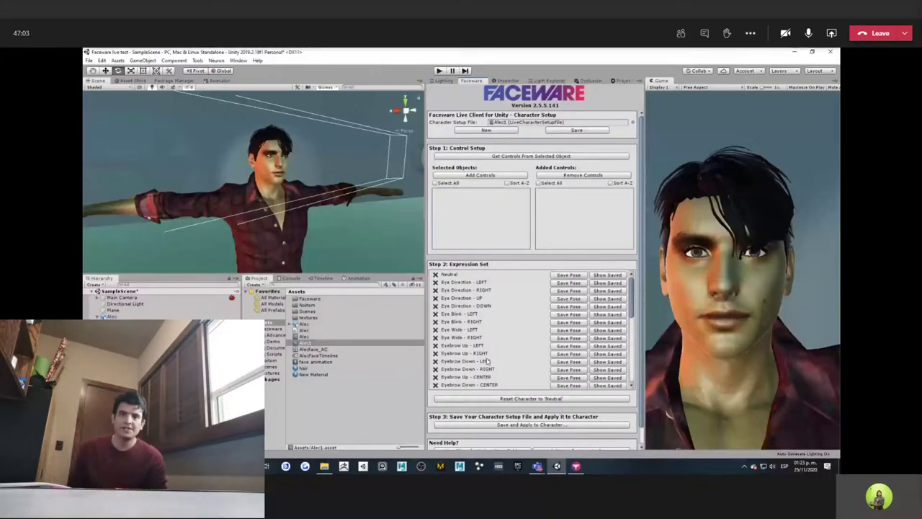
Scroll the Step 2 Expression Set list from Neutral down to the mouth poses and back
{"action": "scroll", "coordinate": [487, 361], "scroll_direction": "down", "scroll_amount": 10}
{"action": "scroll", "coordinate": [488, 360], "scroll_direction": "up", "scroll_amount": 4}
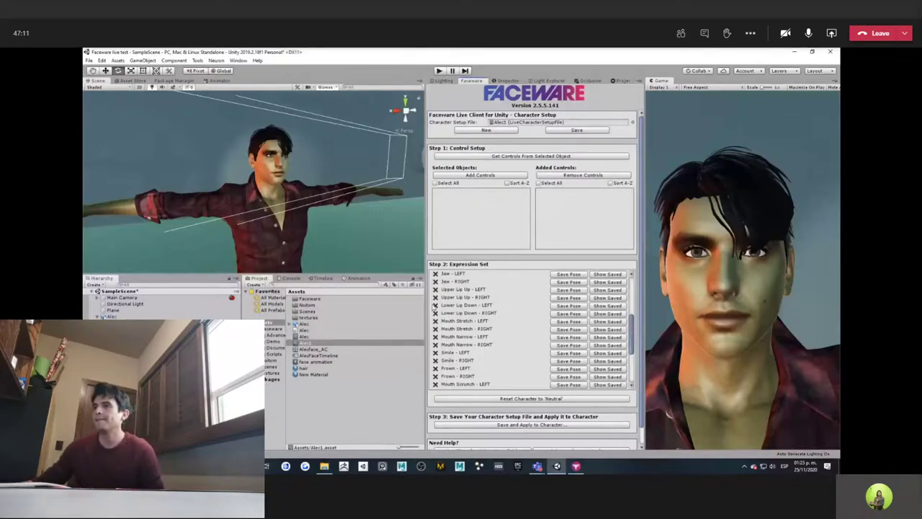
{"action": "scroll", "coordinate": [504, 324], "scroll_direction": "up", "scroll_amount": 5}
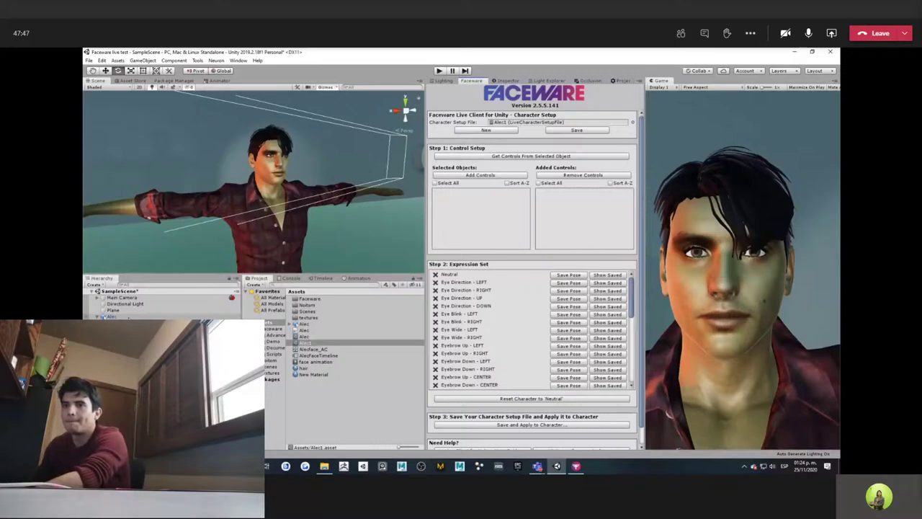
Press Q, then select Alec in the Hierarchy as the controls source
{"action": "key", "text": "q"}
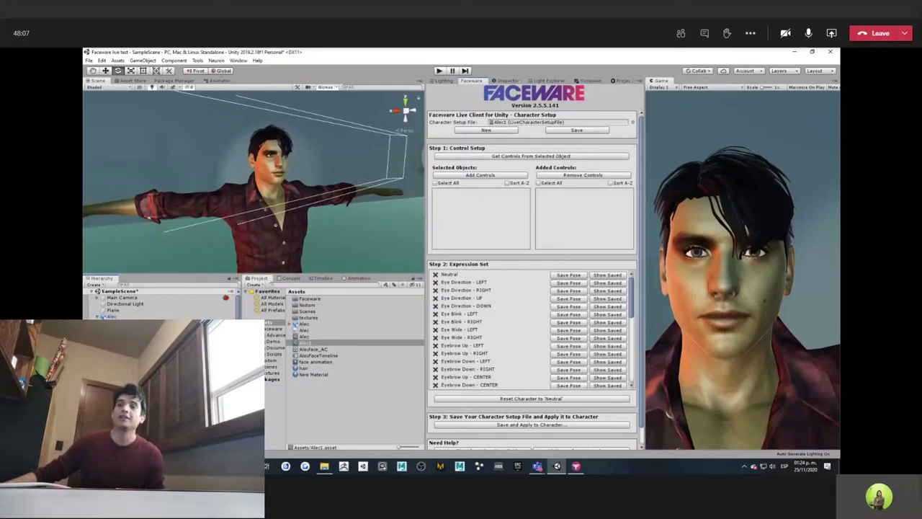
{"action": "left_click", "coordinate": [114, 317]}
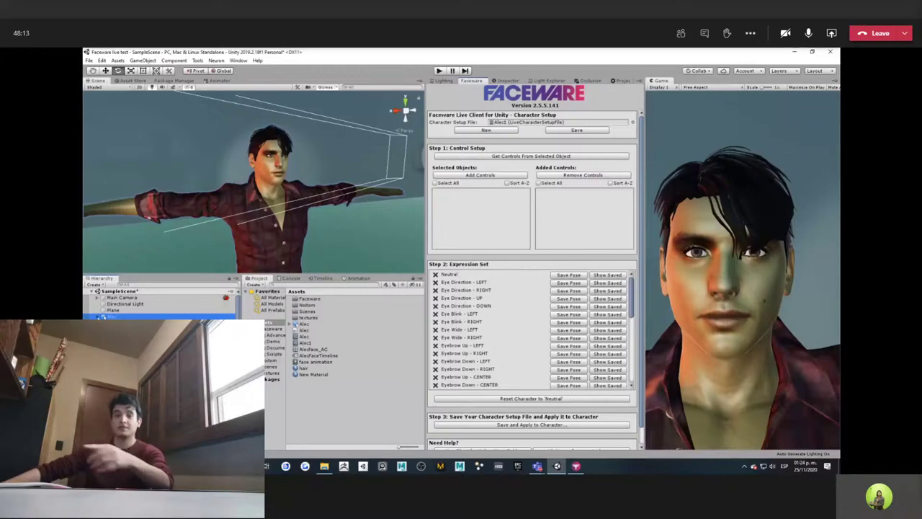
Gather Alec's controls into Selected Objects and scroll through the CC_Base_Body_Merged blend shapes
{"action": "left_click", "coordinate": [497, 158]}
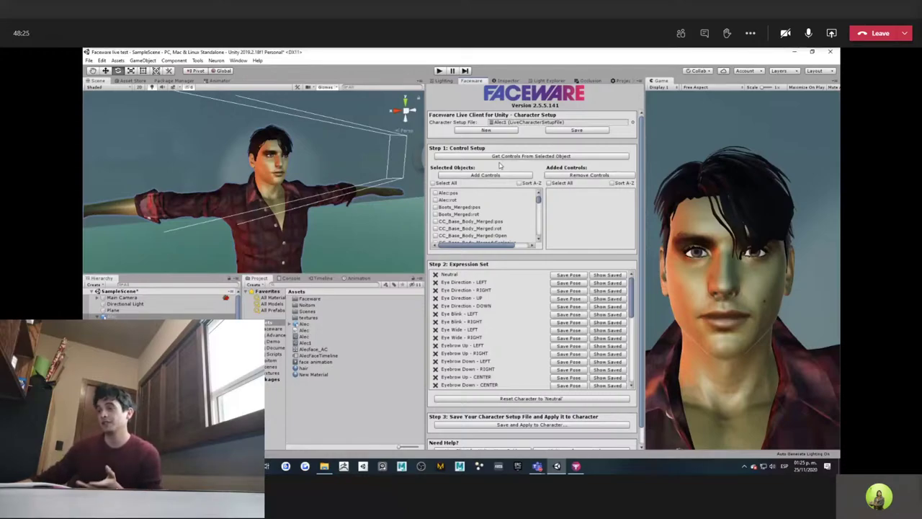
{"action": "scroll", "coordinate": [479, 227], "scroll_direction": "down", "scroll_amount": 3}
{"action": "scroll", "coordinate": [481, 233], "scroll_direction": "down", "scroll_amount": 3}
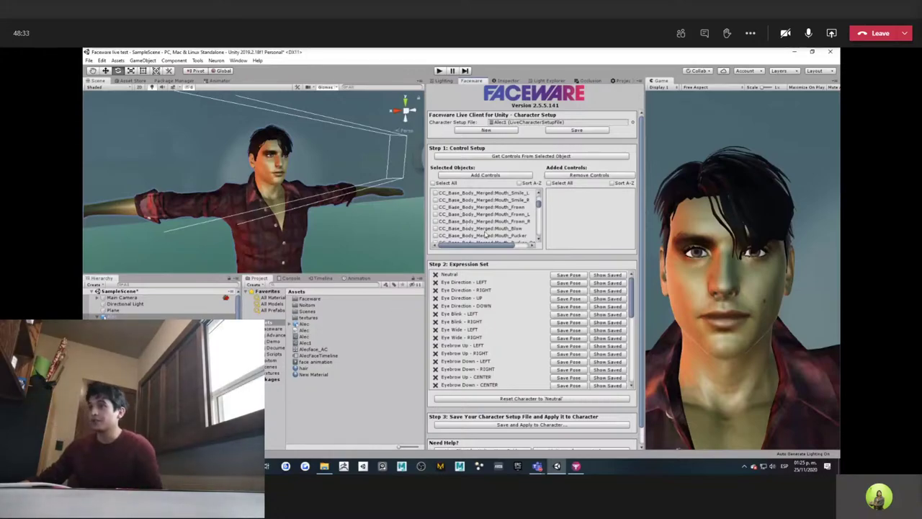
{"action": "scroll", "coordinate": [462, 223], "scroll_direction": "up", "scroll_amount": 2}
{"action": "scroll", "coordinate": [464, 240], "scroll_direction": "up", "scroll_amount": 2}
{"action": "scroll", "coordinate": [464, 242], "scroll_direction": "up", "scroll_amount": 2}
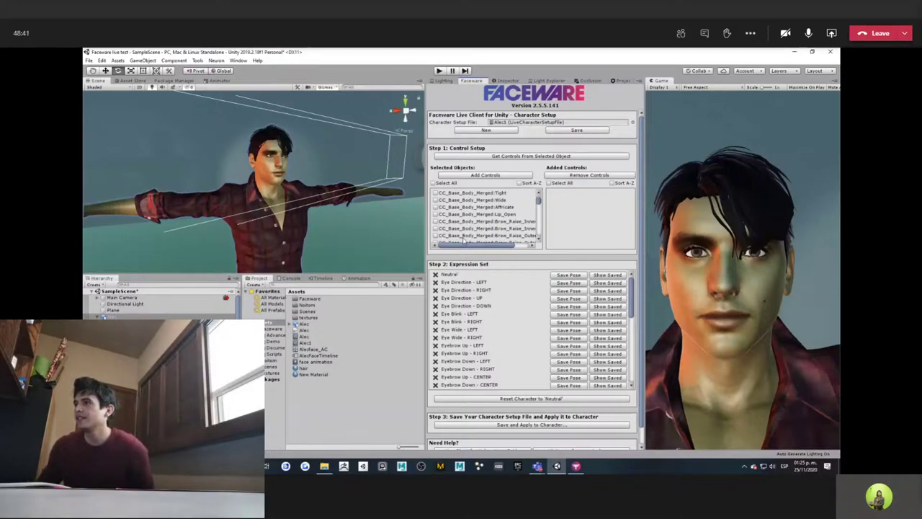
{"action": "scroll", "coordinate": [466, 232], "scroll_direction": "up", "scroll_amount": 2}
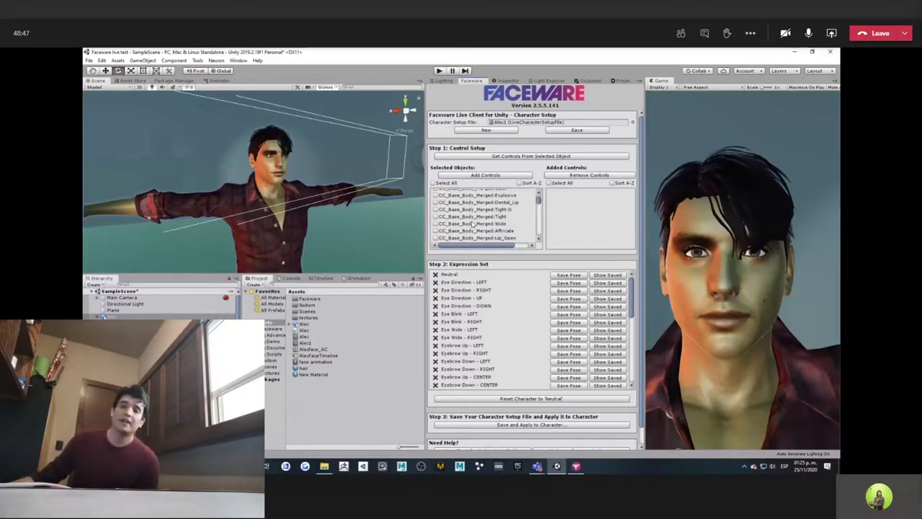
{"action": "scroll", "coordinate": [472, 223], "scroll_direction": "up", "scroll_amount": 2}
Tick the Open, Explosive, Dental_Lip and next mouth blend shape controls
{"action": "left_click", "coordinate": [435, 212]}
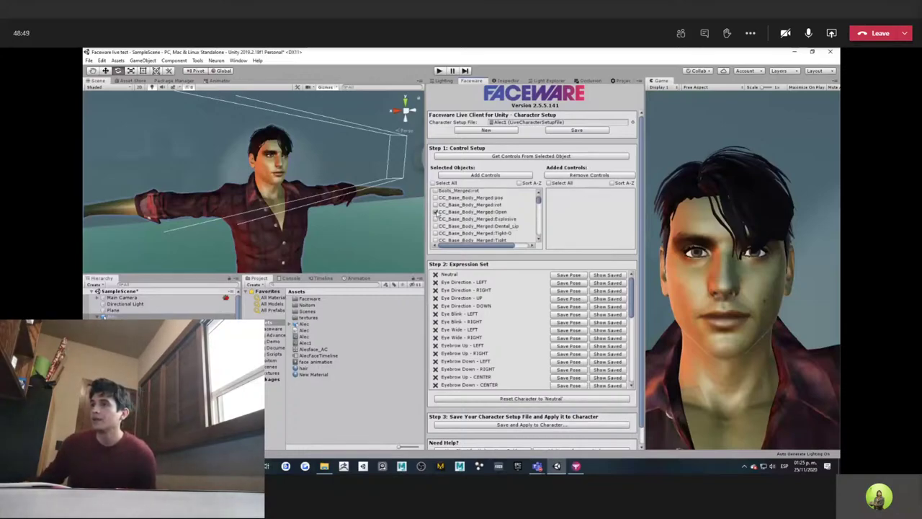
{"action": "left_click", "coordinate": [435, 219]}
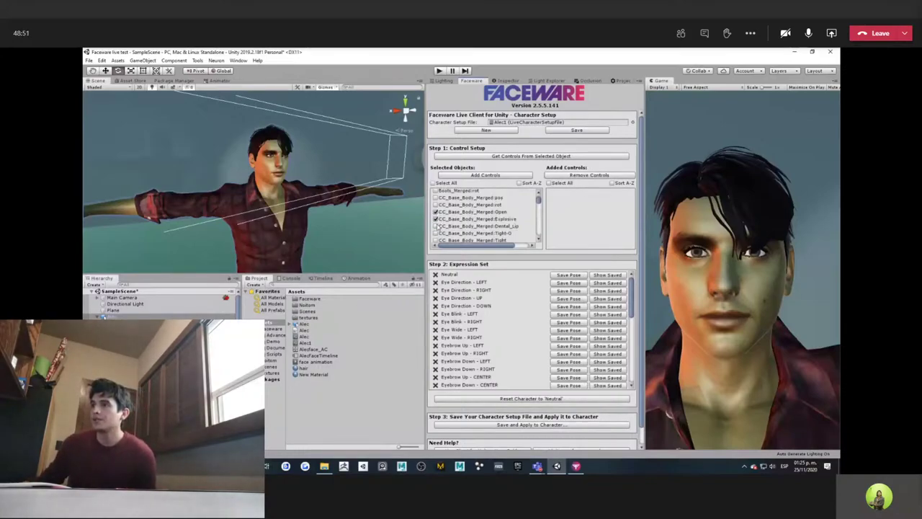
{"action": "left_click", "coordinate": [435, 226]}
{"action": "scroll", "coordinate": [434, 233], "scroll_direction": "down", "scroll_amount": 2}
{"action": "left_click", "coordinate": [435, 232]}
Tick both Brow_Raise_Inner and Brow_Raise_Outer, Brow_Drop_L/R and Brow_Raise_L/R controls
{"action": "scroll", "coordinate": [435, 233], "scroll_direction": "down", "scroll_amount": 2}
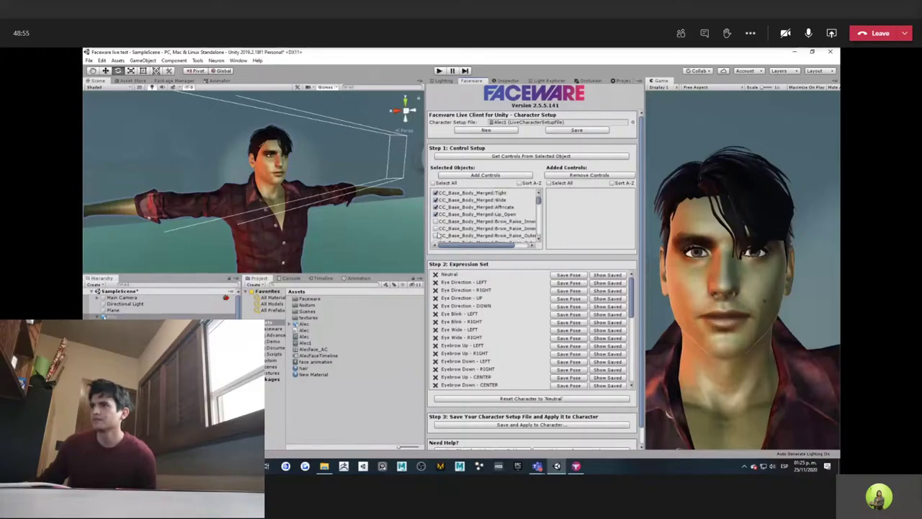
{"action": "left_click", "coordinate": [435, 221]}
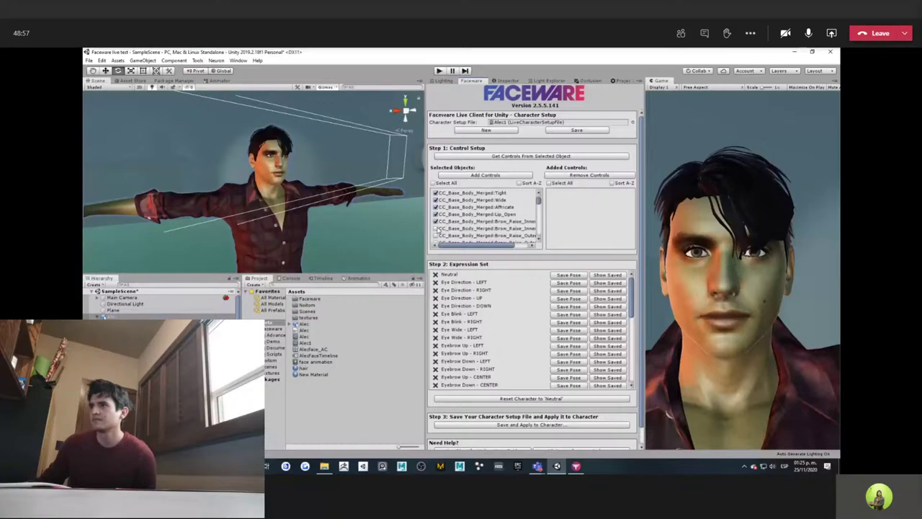
{"action": "left_click", "coordinate": [436, 228]}
{"action": "left_click", "coordinate": [436, 235]}
{"action": "scroll", "coordinate": [436, 231], "scroll_direction": "down", "scroll_amount": 1}
{"action": "left_click", "coordinate": [435, 219]}
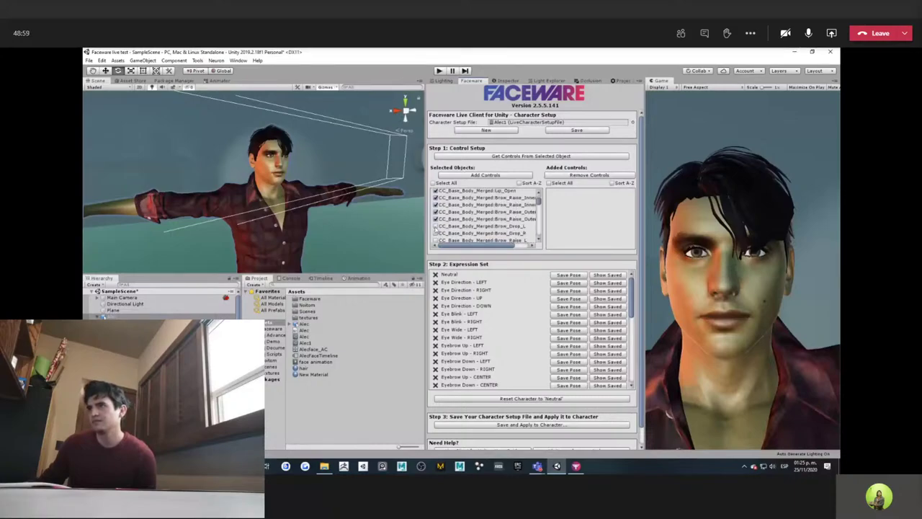
{"action": "left_click", "coordinate": [436, 226]}
{"action": "left_click", "coordinate": [436, 233]}
{"action": "left_click", "coordinate": [436, 240]}
{"action": "scroll", "coordinate": [437, 233], "scroll_direction": "down", "scroll_amount": 1}
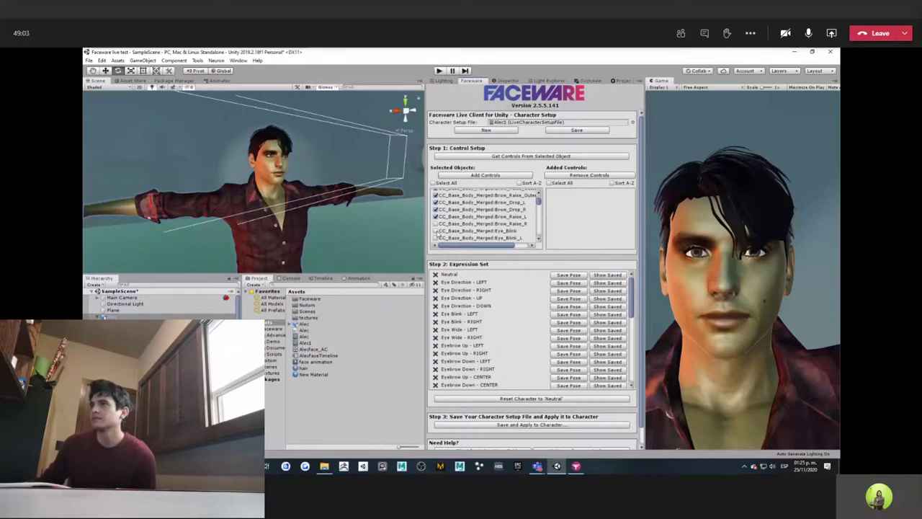
{"action": "left_click", "coordinate": [436, 223]}
Tick Eye_Blink, Eye_Blink_L, Eye_Blink_R, Eye_Squint_L and Eye_Squint_R
{"action": "left_click", "coordinate": [435, 230]}
{"action": "left_click", "coordinate": [436, 238]}
{"action": "scroll", "coordinate": [435, 231], "scroll_direction": "down", "scroll_amount": 1}
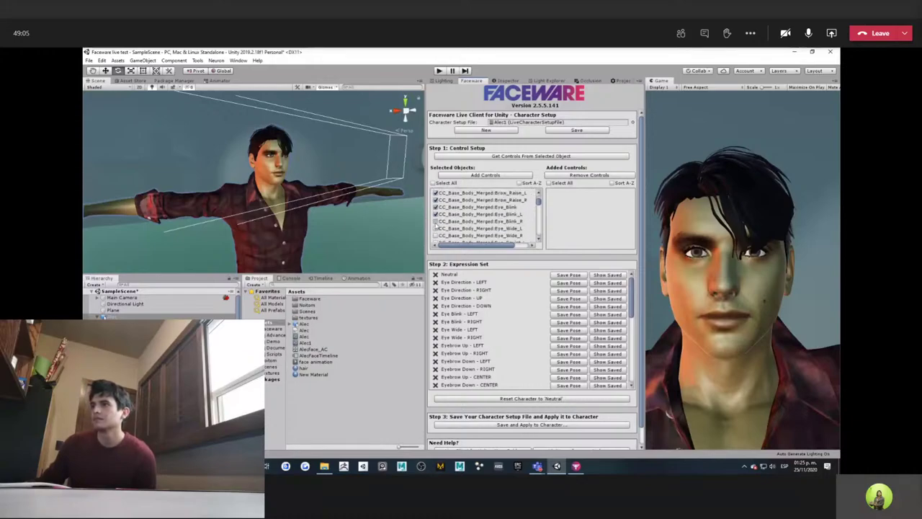
{"action": "left_click", "coordinate": [436, 221]}
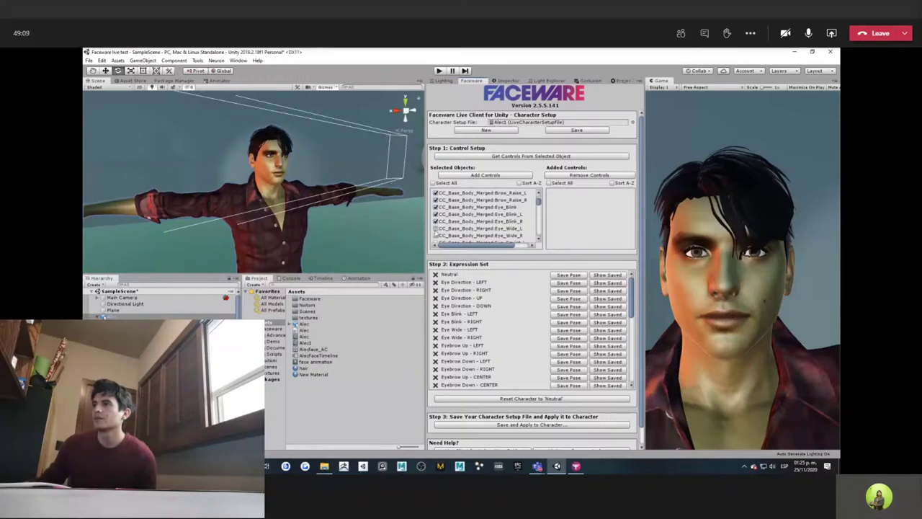
{"action": "scroll", "coordinate": [435, 216], "scroll_direction": "down", "scroll_amount": 1}
{"action": "left_click", "coordinate": [435, 216]}
{"action": "left_click", "coordinate": [436, 231]}
Tick Nose_Scrunch, both nose flank raises, nostril flare, and Cheek_Raise_L/R
{"action": "scroll", "coordinate": [435, 227], "scroll_direction": "down", "scroll_amount": 1}
{"action": "left_click", "coordinate": [436, 216]}
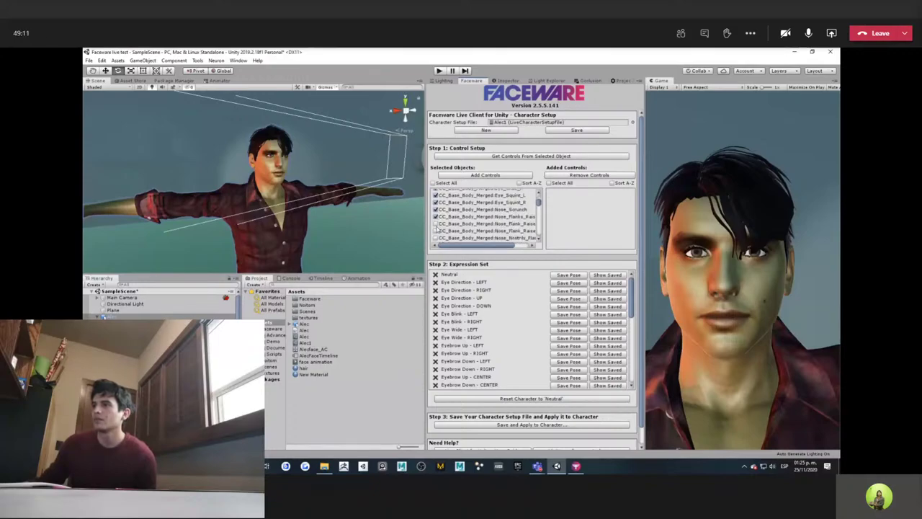
{"action": "left_click", "coordinate": [435, 224]}
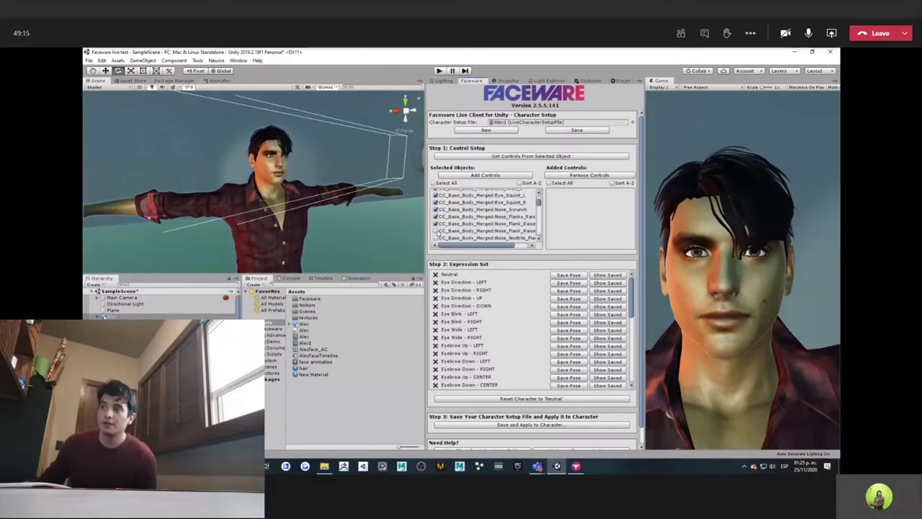
{"action": "left_click", "coordinate": [436, 230]}
{"action": "left_click", "coordinate": [436, 238]}
{"action": "scroll", "coordinate": [436, 231], "scroll_direction": "down", "scroll_amount": 1}
{"action": "left_click", "coordinate": [436, 221]}
{"action": "left_click", "coordinate": [435, 229]}
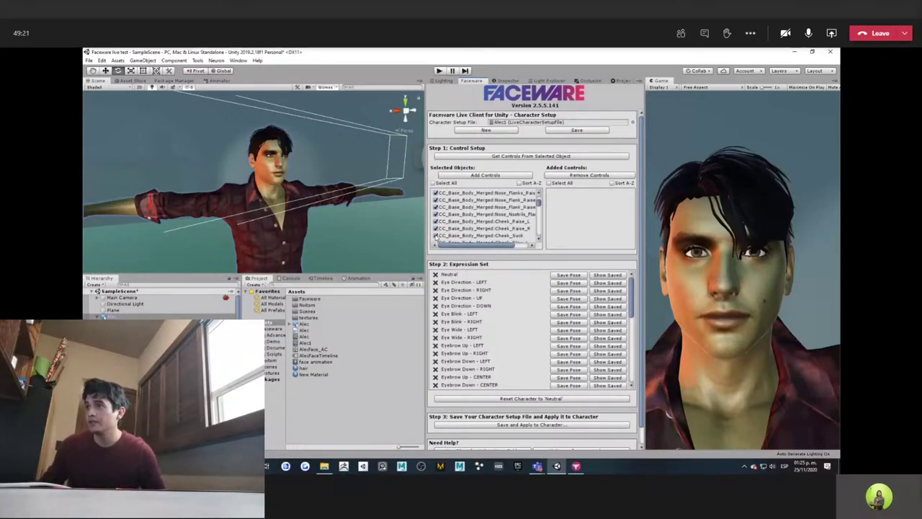
Tick Cheek_Blow_L/R, Mouth_Smile, Mouth_Smile_L/R and Mouth_Frown
{"action": "scroll", "coordinate": [435, 230], "scroll_direction": "down", "scroll_amount": 1}
{"action": "left_click", "coordinate": [436, 221]}
{"action": "left_click", "coordinate": [436, 228]}
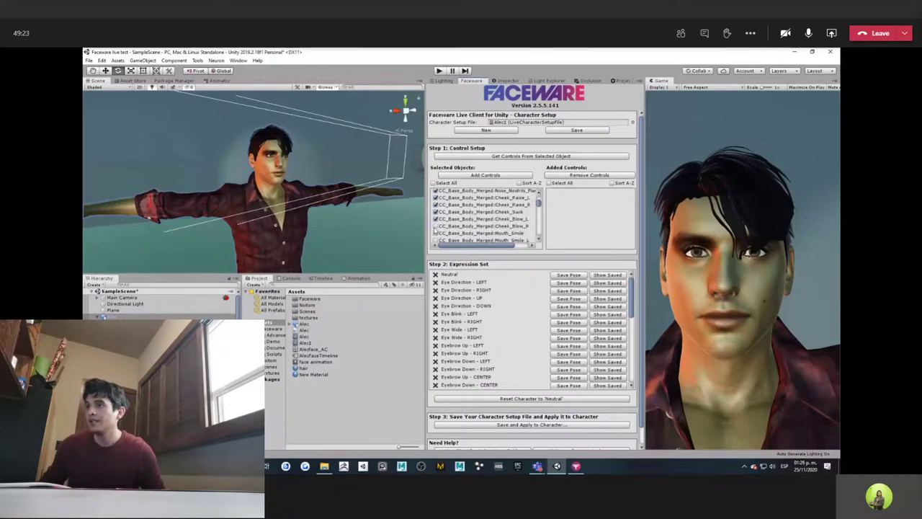
{"action": "scroll", "coordinate": [436, 226], "scroll_direction": "down", "scroll_amount": 1}
{"action": "left_click", "coordinate": [435, 223]}
{"action": "left_click", "coordinate": [436, 217]}
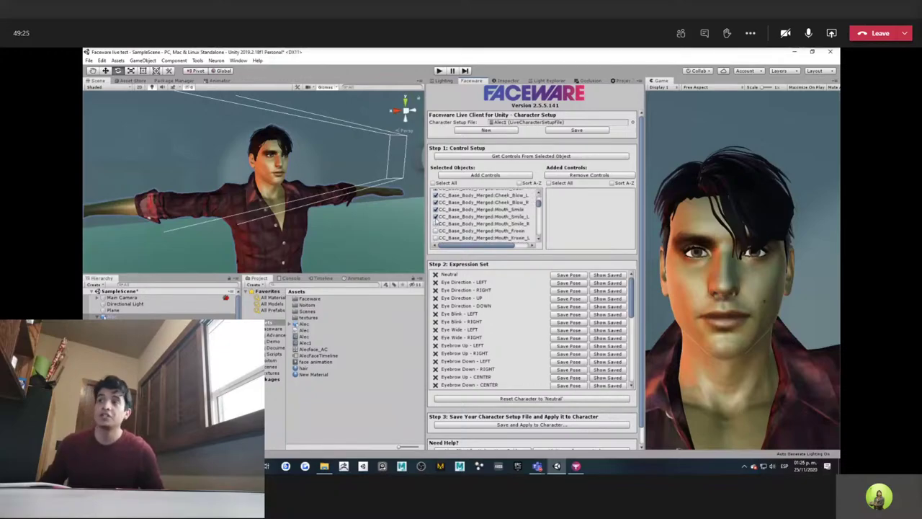
{"action": "left_click", "coordinate": [435, 223]}
{"action": "left_click", "coordinate": [436, 230]}
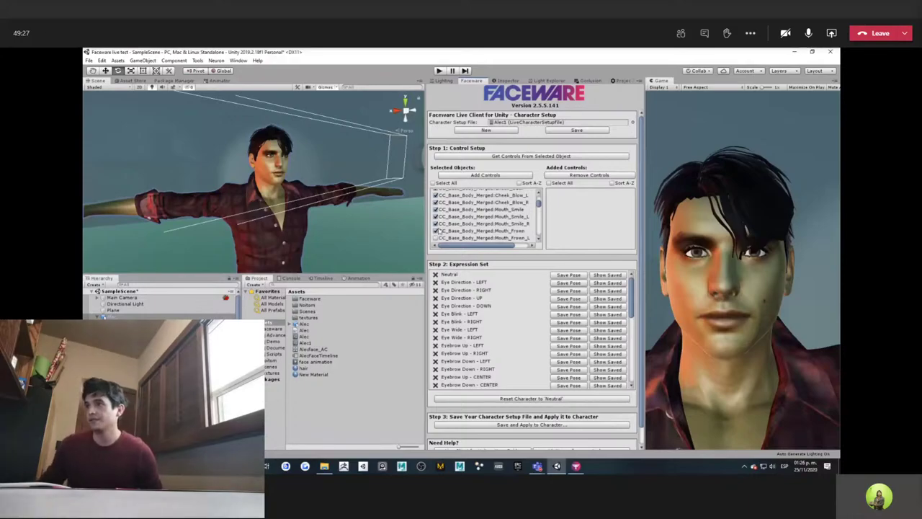
Tick Mouth_Frown_L/R, Mouth_Blow, the pucker and widen controls, and Dimple_L
{"action": "scroll", "coordinate": [436, 229], "scroll_direction": "down", "scroll_amount": 1}
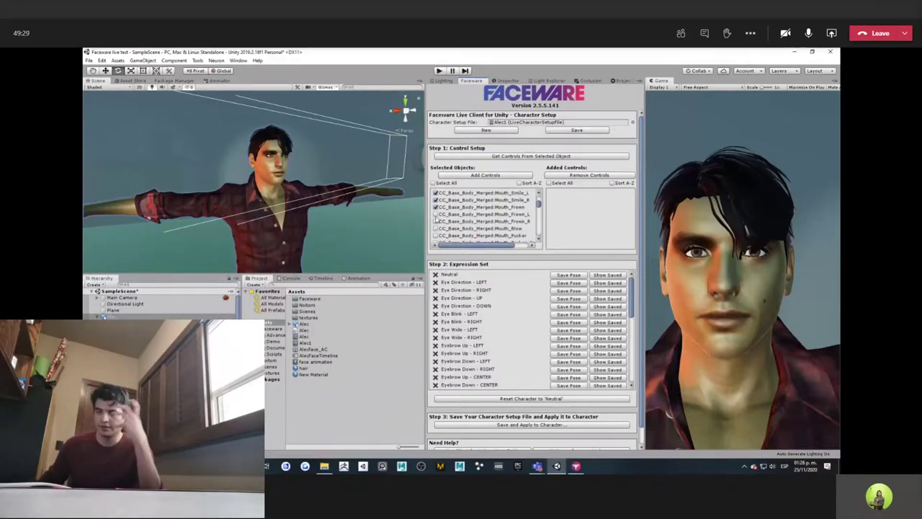
{"action": "left_click", "coordinate": [435, 215]}
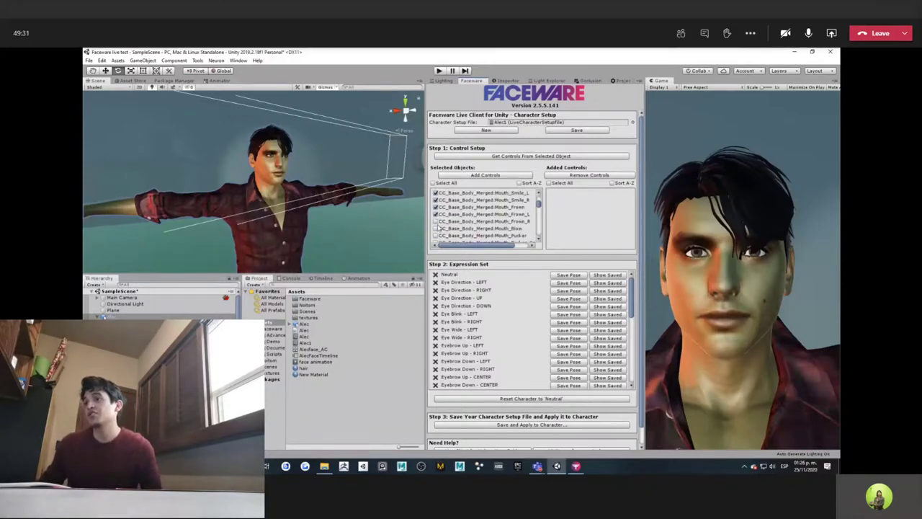
{"action": "left_click", "coordinate": [436, 221]}
{"action": "left_click", "coordinate": [436, 228]}
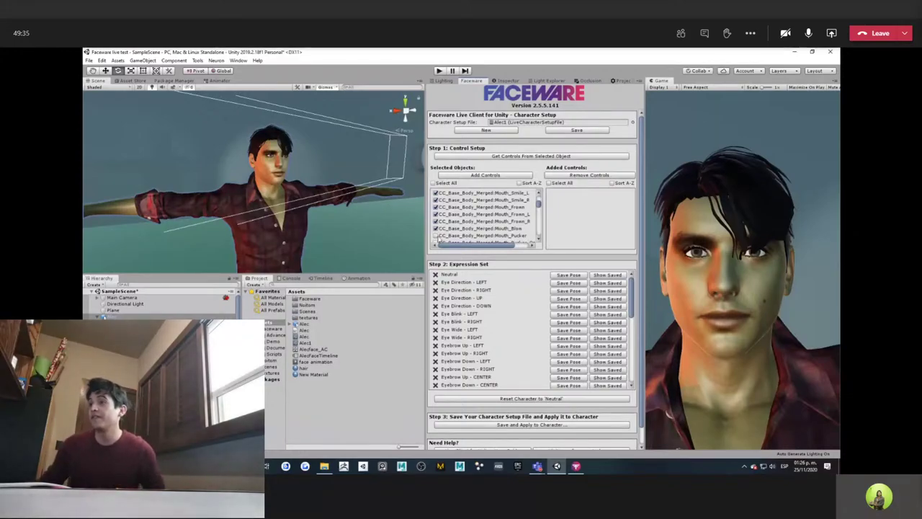
{"action": "scroll", "coordinate": [438, 238], "scroll_direction": "down", "scroll_amount": 1}
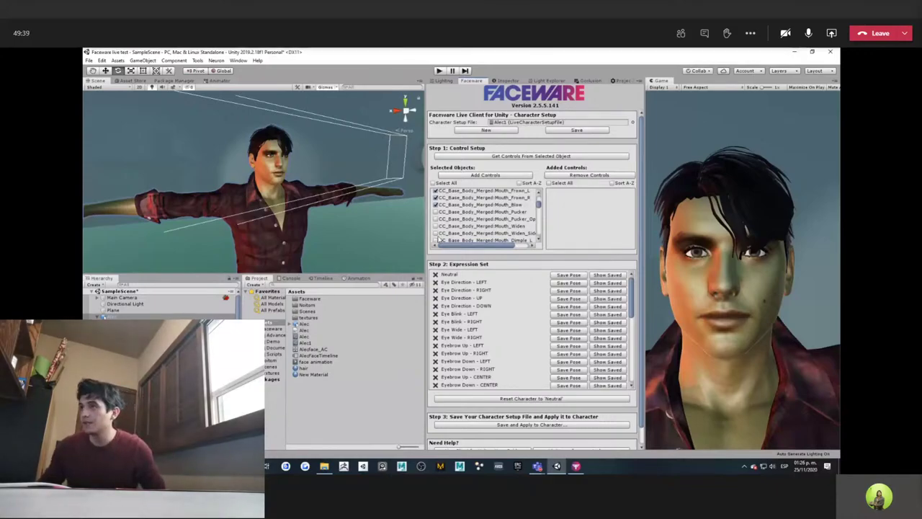
{"action": "left_click", "coordinate": [436, 211]}
{"action": "left_click", "coordinate": [436, 219]}
{"action": "left_click", "coordinate": [435, 225]}
{"action": "left_click", "coordinate": [436, 232]}
{"action": "left_click", "coordinate": [435, 240]}
Tick Dimple_R, Plosive, Lips_Tight, Lips_Tuck, Lips_Open, Lips_Part and a top lip control
{"action": "scroll", "coordinate": [437, 238], "scroll_direction": "down", "scroll_amount": 1}
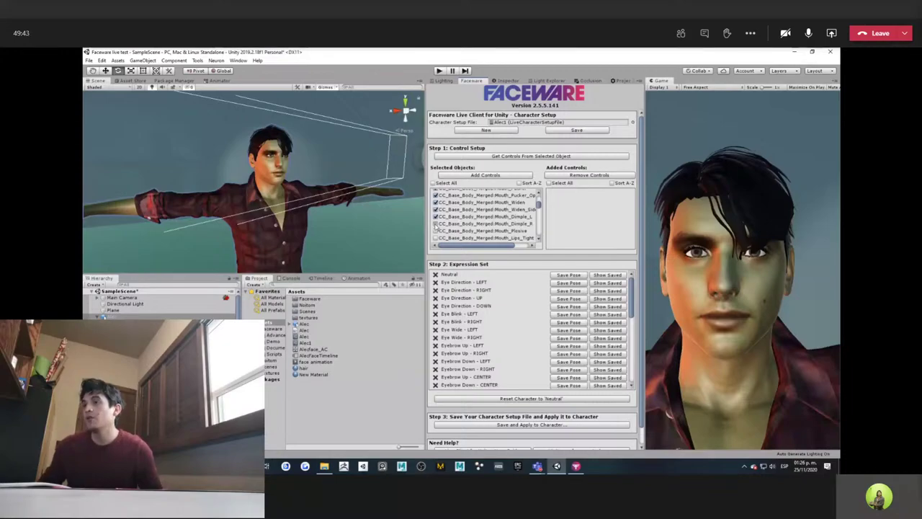
{"action": "left_click", "coordinate": [435, 224]}
{"action": "left_click", "coordinate": [436, 230]}
{"action": "left_click", "coordinate": [435, 238]}
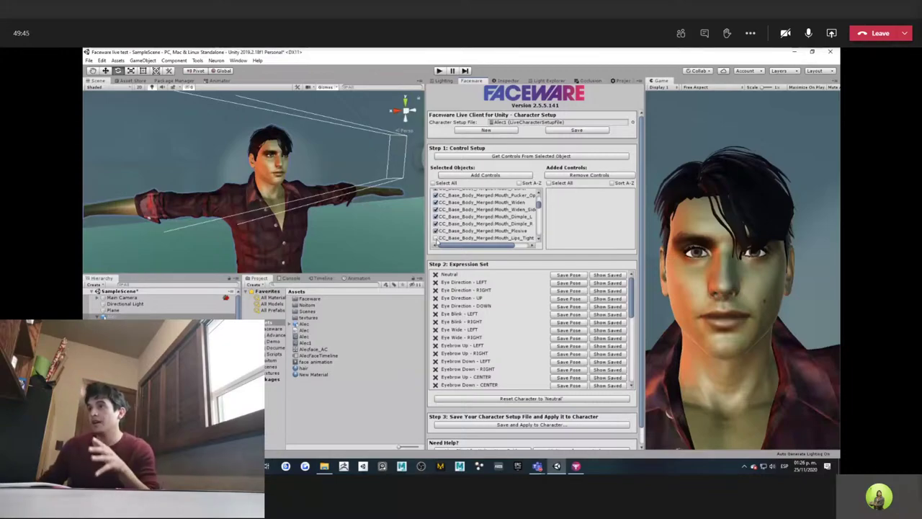
{"action": "scroll", "coordinate": [437, 238], "scroll_direction": "down", "scroll_amount": 1}
{"action": "left_click", "coordinate": [436, 221]}
{"action": "left_click", "coordinate": [436, 228]}
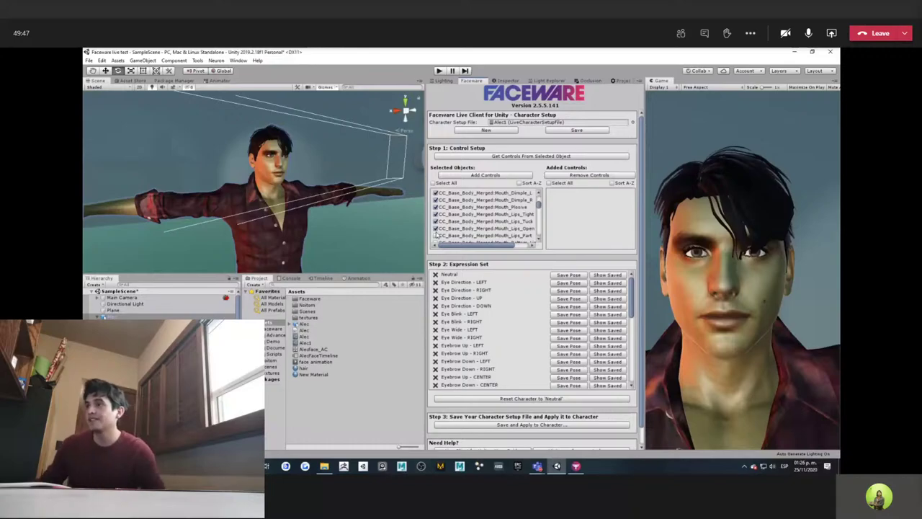
{"action": "left_click", "coordinate": [436, 235]}
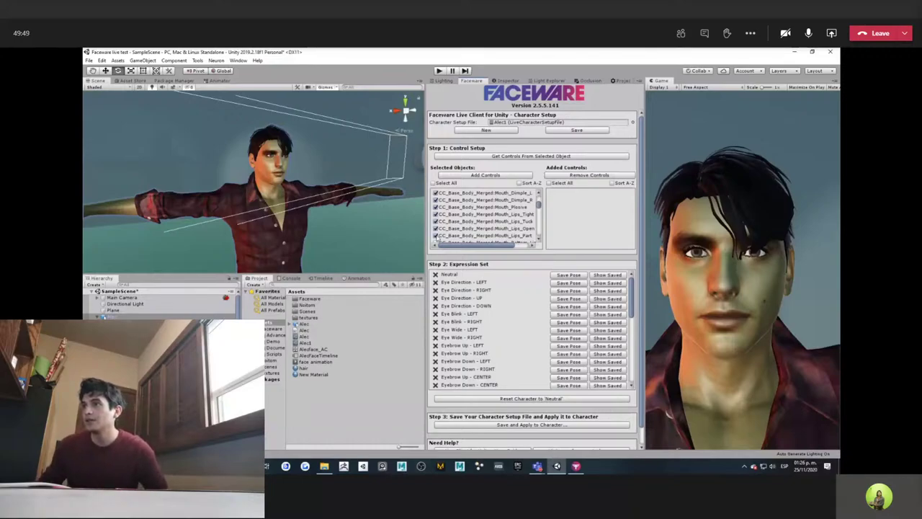
{"action": "scroll", "coordinate": [436, 234], "scroll_direction": "down", "scroll_amount": 1}
{"action": "left_click", "coordinate": [435, 229]}
Tick the bottom lip controls and both Snarl_Upper and Snarl_Lower controls
{"action": "scroll", "coordinate": [436, 224], "scroll_direction": "down", "scroll_amount": 1}
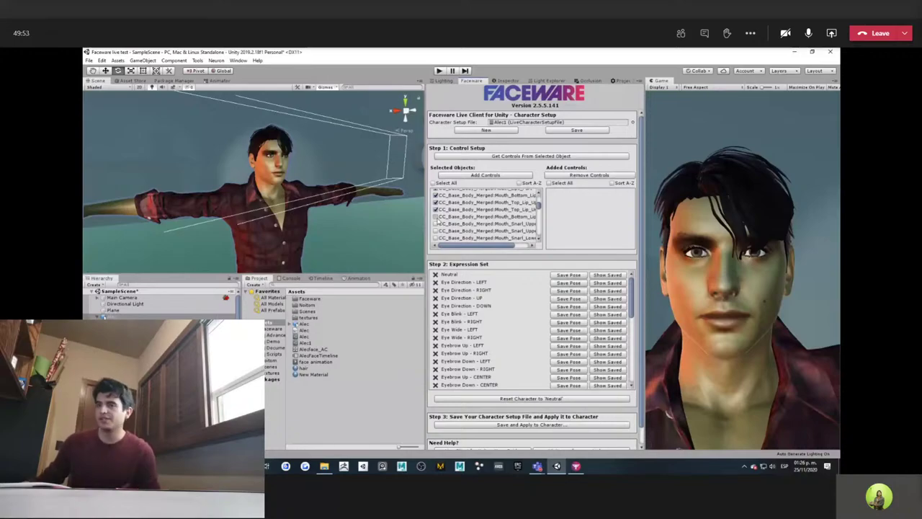
{"action": "left_click", "coordinate": [436, 216]}
{"action": "left_click", "coordinate": [436, 223]}
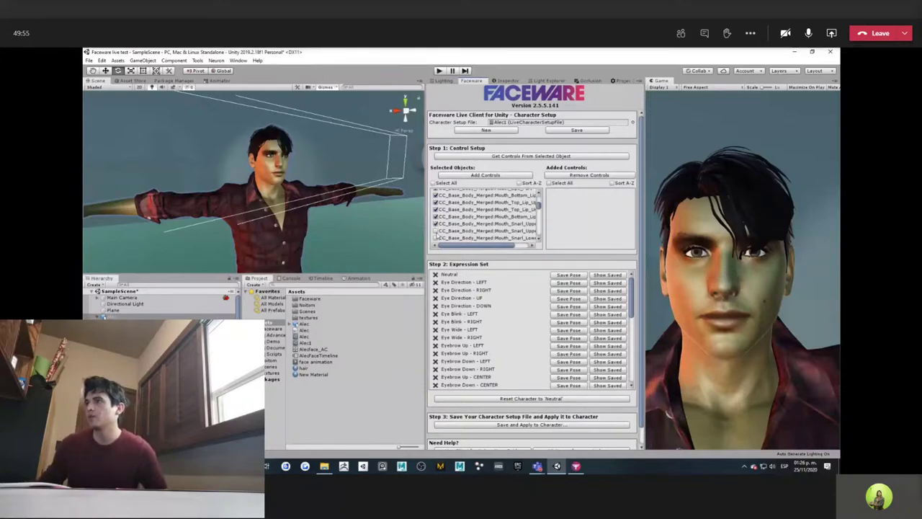
{"action": "left_click", "coordinate": [435, 230]}
{"action": "scroll", "coordinate": [436, 232], "scroll_direction": "down", "scroll_amount": 1}
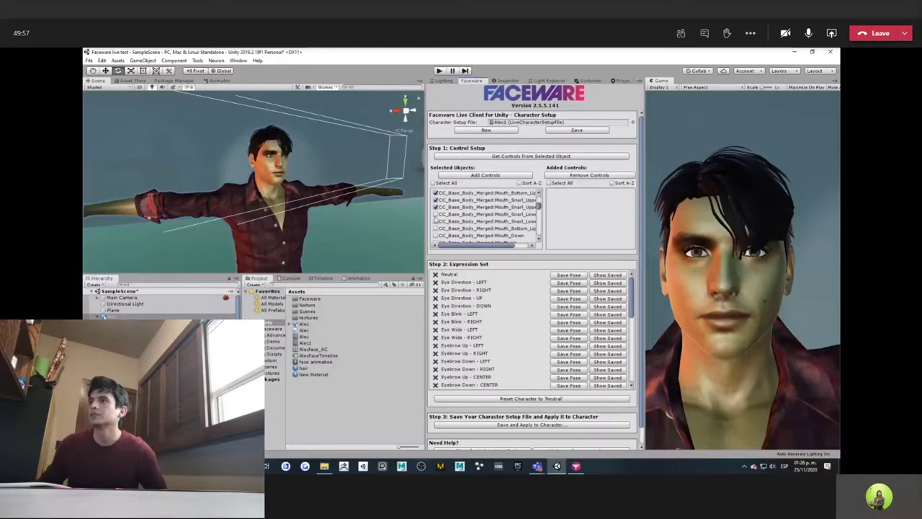
{"action": "left_click", "coordinate": [436, 215]}
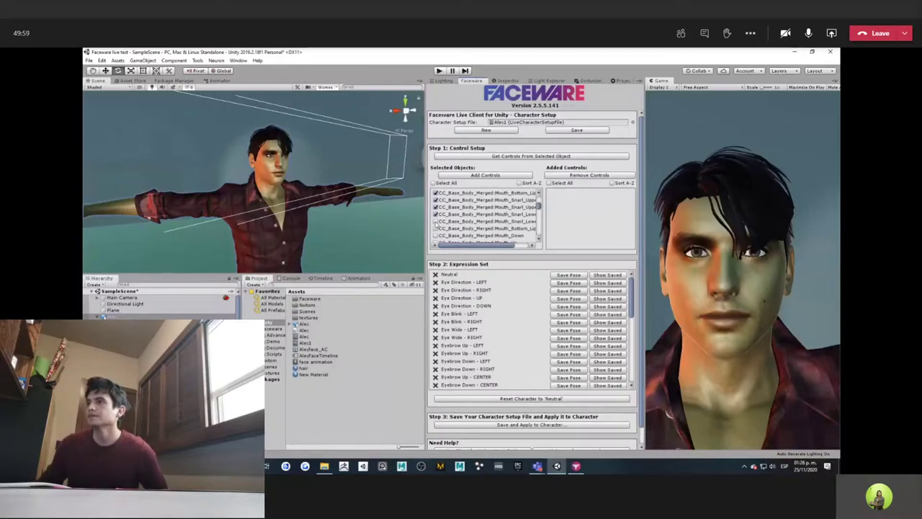
{"action": "left_click", "coordinate": [436, 222]}
{"action": "left_click", "coordinate": [435, 228]}
Tick Mouth_Lips_Jaw, Mouth_Bottom_Lip, Mouth_Skewer, Mouth_Open and the following entry
{"action": "scroll", "coordinate": [436, 224], "scroll_direction": "down", "scroll_amount": 1}
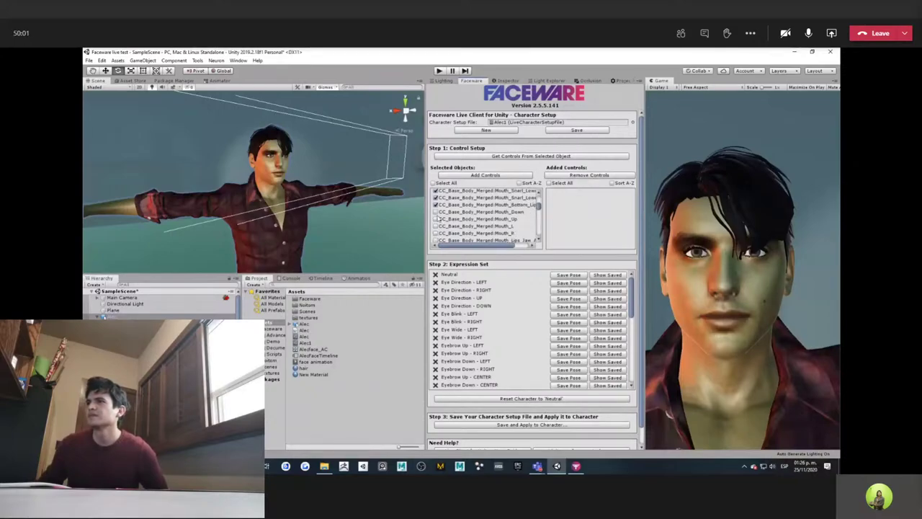
{"action": "scroll", "coordinate": [437, 231], "scroll_direction": "down", "scroll_amount": 2}
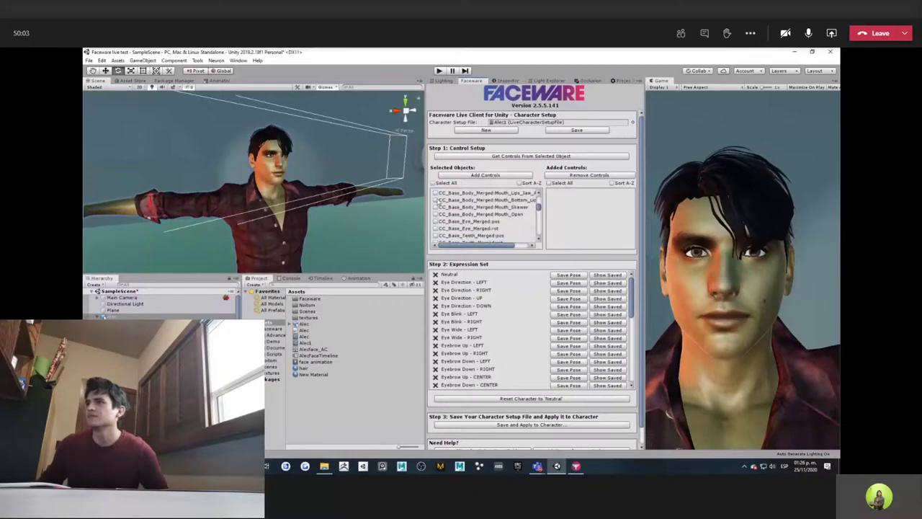
{"action": "left_click", "coordinate": [435, 193]}
{"action": "left_click", "coordinate": [435, 200]}
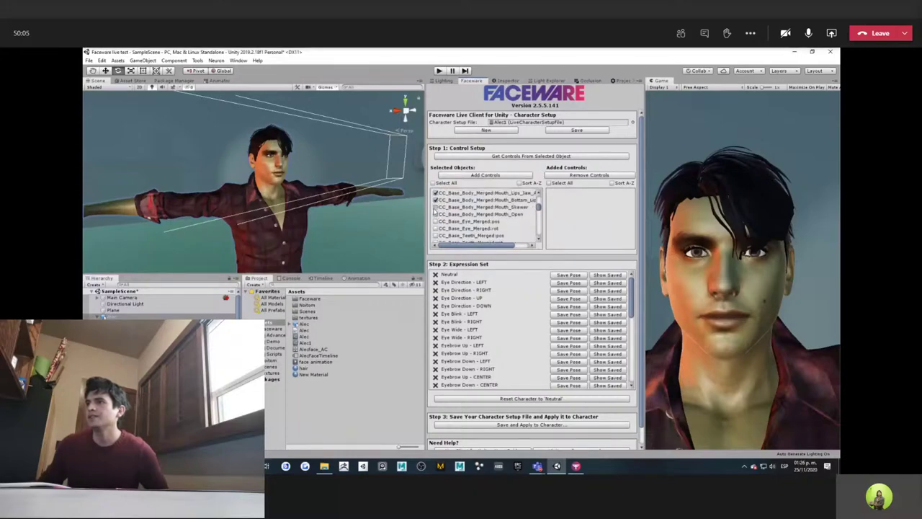
{"action": "left_click", "coordinate": [435, 207]}
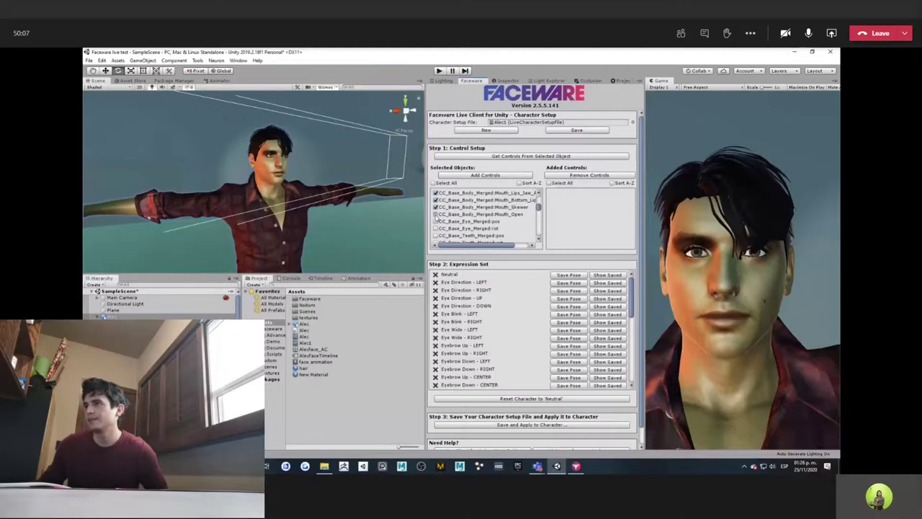
{"action": "left_click", "coordinate": [435, 214]}
{"action": "left_click", "coordinate": [435, 222]}
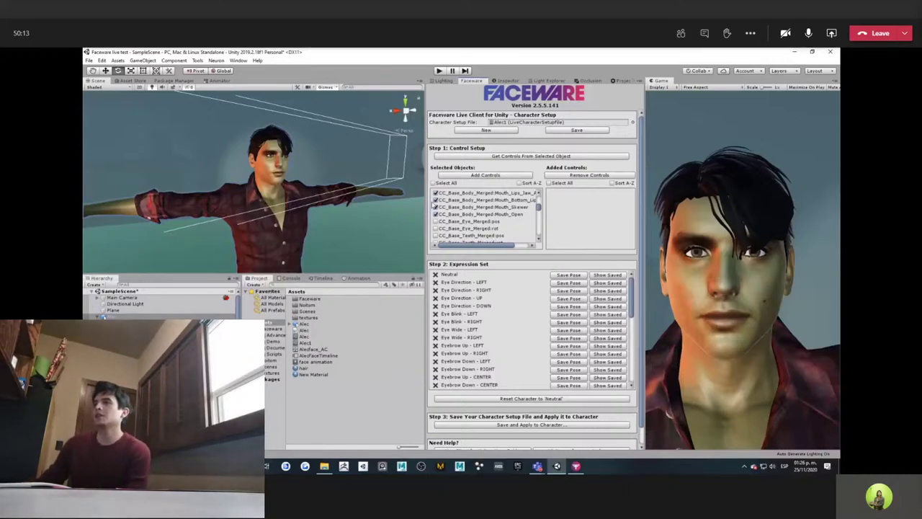
Scroll down the Selected Objects list and tick CC_Base_JawRoot:rot
{"action": "scroll", "coordinate": [463, 218], "scroll_direction": "down", "scroll_amount": 1}
{"action": "scroll", "coordinate": [462, 218], "scroll_direction": "down", "scroll_amount": 1}
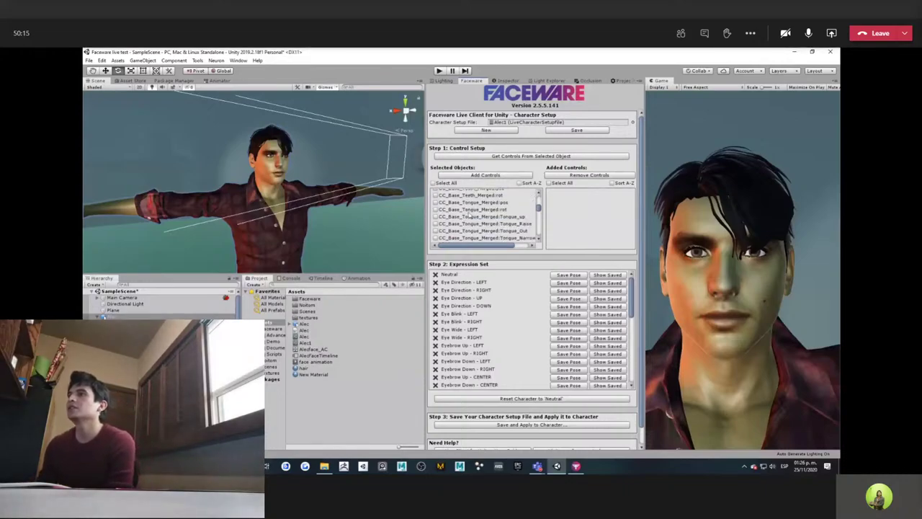
{"action": "scroll", "coordinate": [470, 216], "scroll_direction": "down", "scroll_amount": 1}
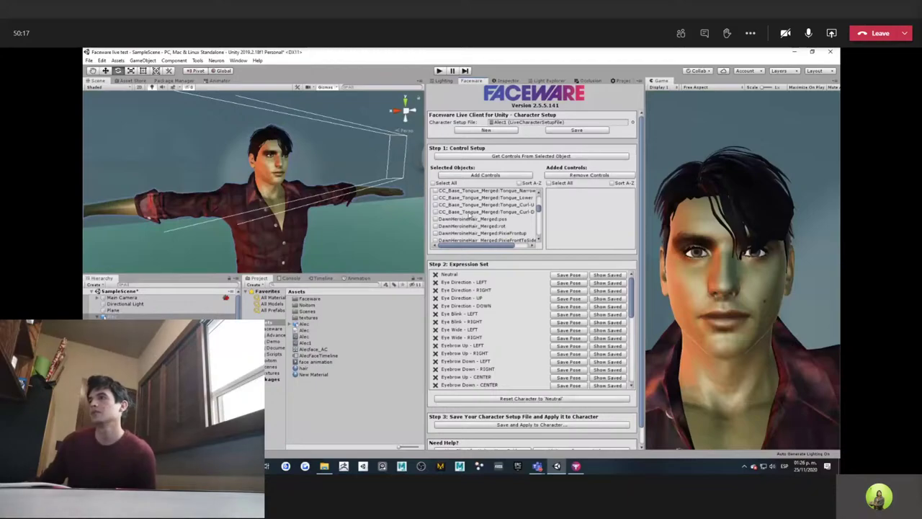
{"action": "scroll", "coordinate": [486, 206], "scroll_direction": "down", "scroll_amount": 3}
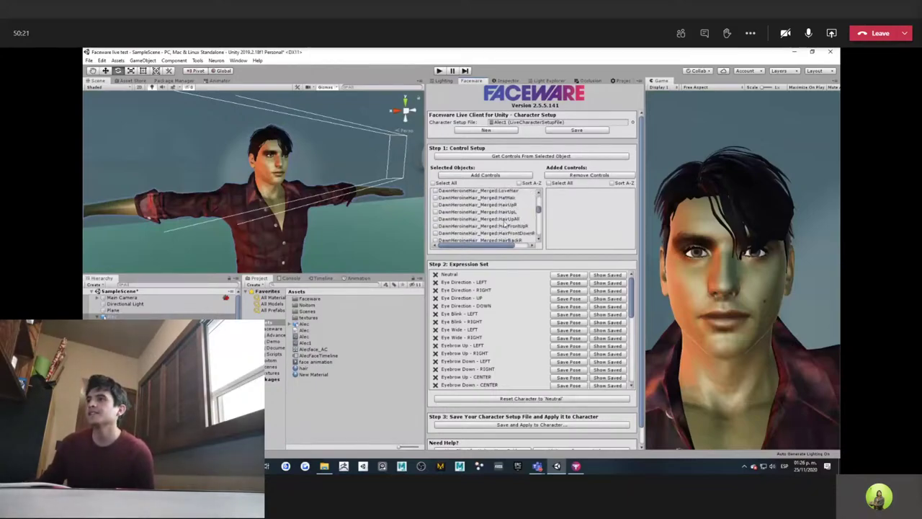
{"action": "scroll", "coordinate": [486, 221], "scroll_direction": "down", "scroll_amount": 5}
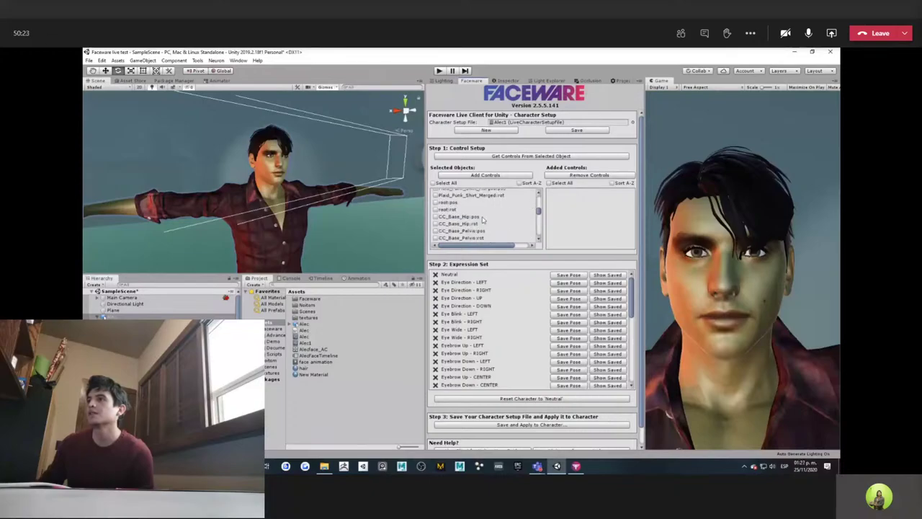
{"action": "scroll", "coordinate": [486, 220], "scroll_direction": "down", "scroll_amount": 2}
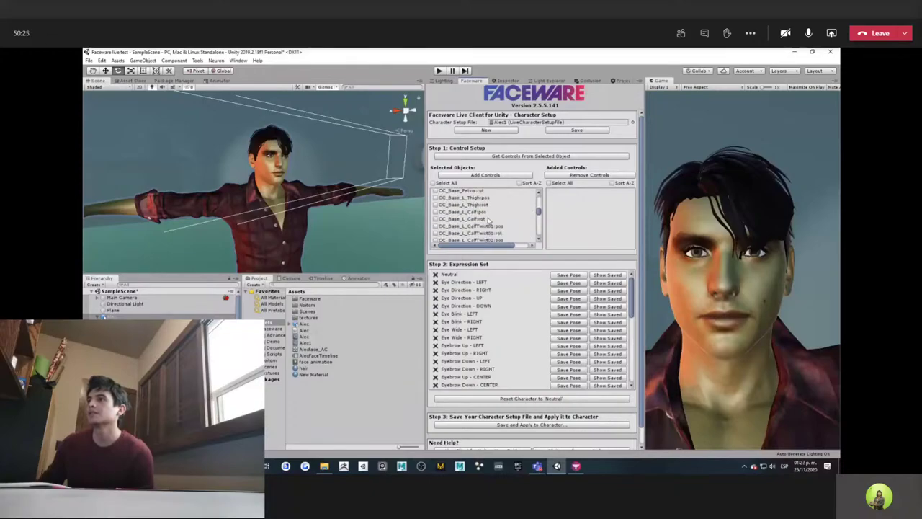
{"action": "scroll", "coordinate": [487, 220], "scroll_direction": "down", "scroll_amount": 5}
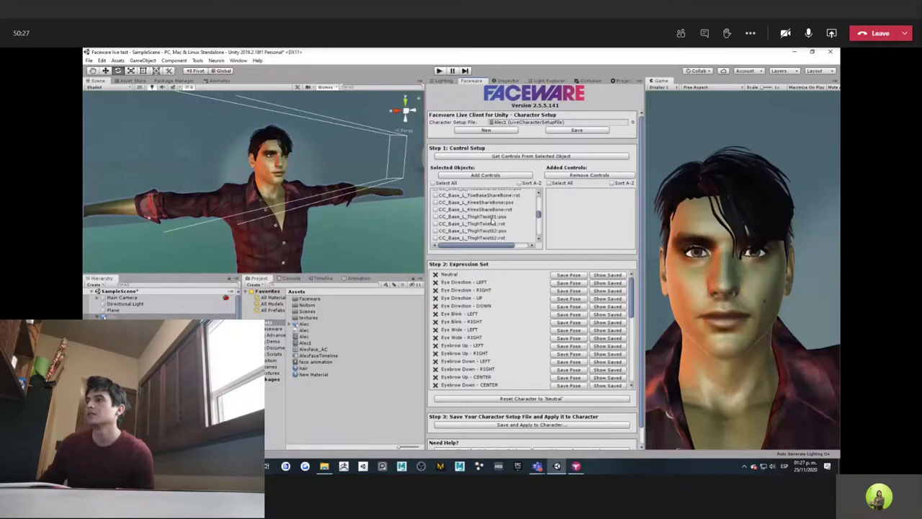
{"action": "scroll", "coordinate": [493, 222], "scroll_direction": "down", "scroll_amount": 2}
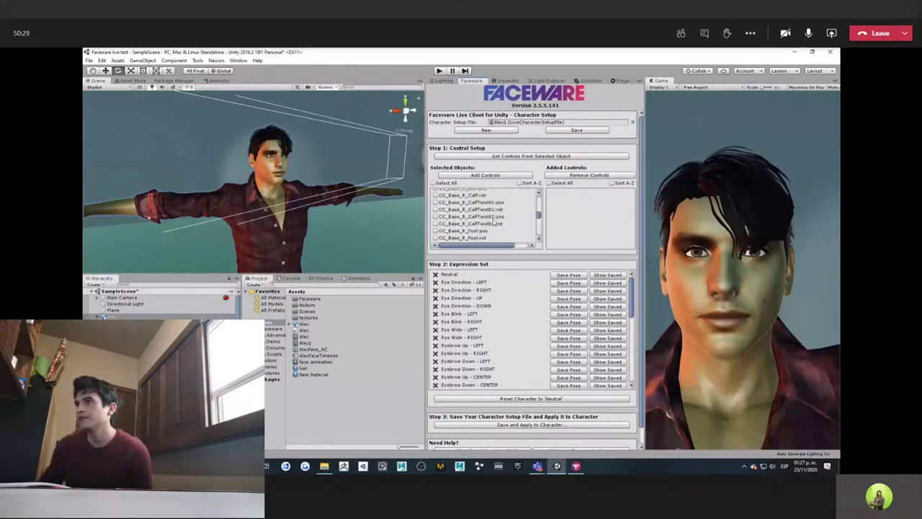
{"action": "scroll", "coordinate": [494, 224], "scroll_direction": "down", "scroll_amount": 4}
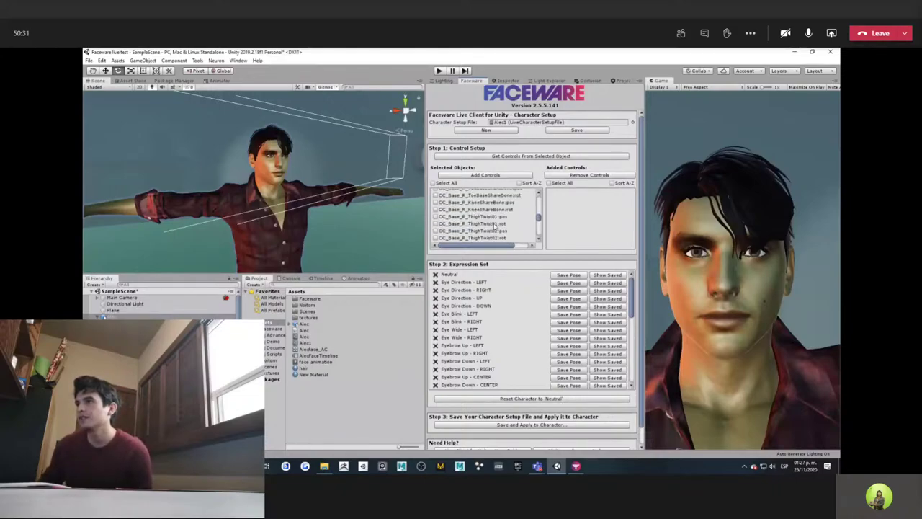
{"action": "scroll", "coordinate": [497, 227], "scroll_direction": "down", "scroll_amount": 5}
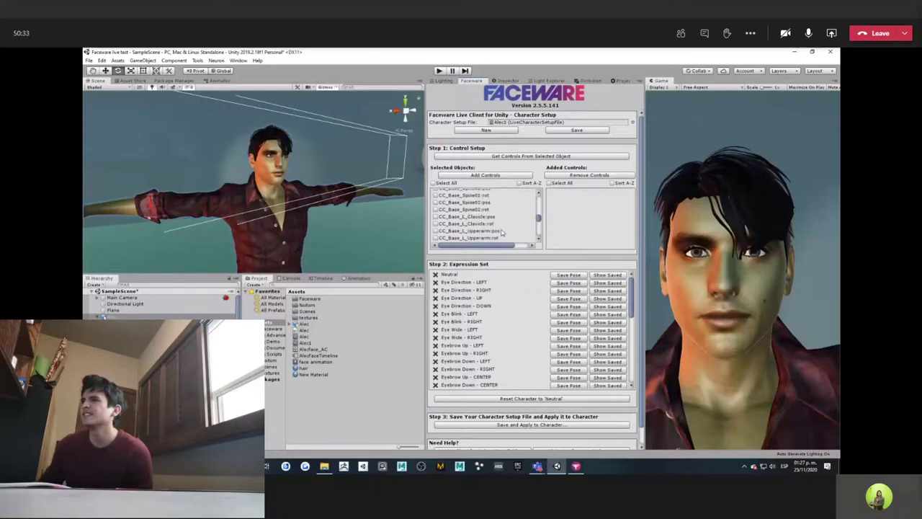
{"action": "scroll", "coordinate": [503, 227], "scroll_direction": "down", "scroll_amount": 3}
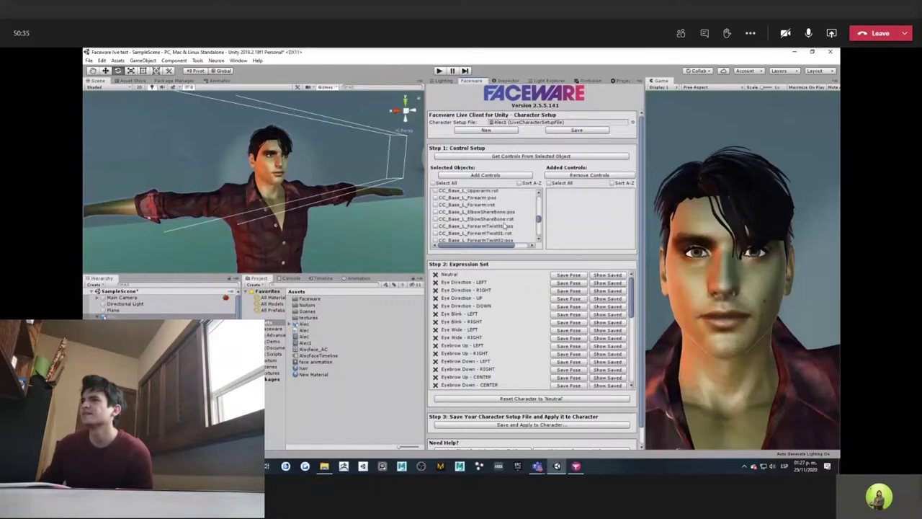
{"action": "scroll", "coordinate": [502, 226], "scroll_direction": "down", "scroll_amount": 3}
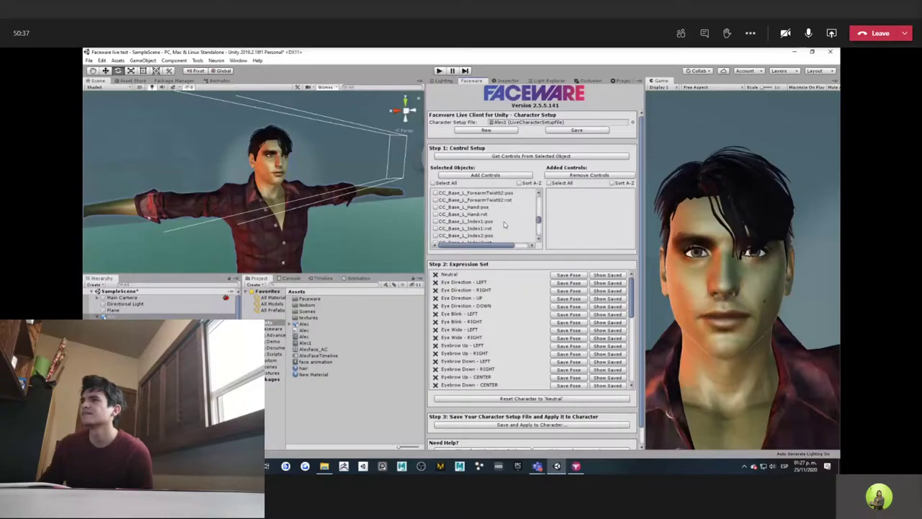
{"action": "scroll", "coordinate": [504, 224], "scroll_direction": "down", "scroll_amount": 3}
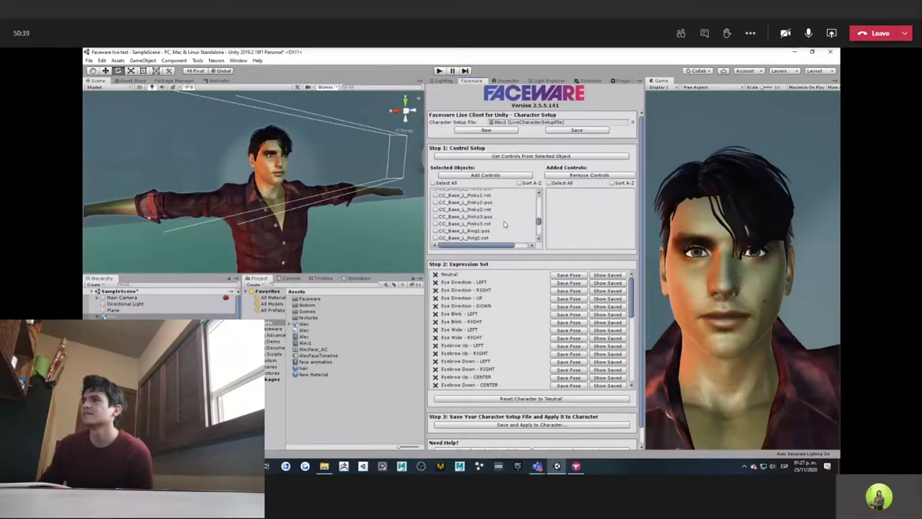
{"action": "scroll", "coordinate": [504, 225], "scroll_direction": "down", "scroll_amount": 5}
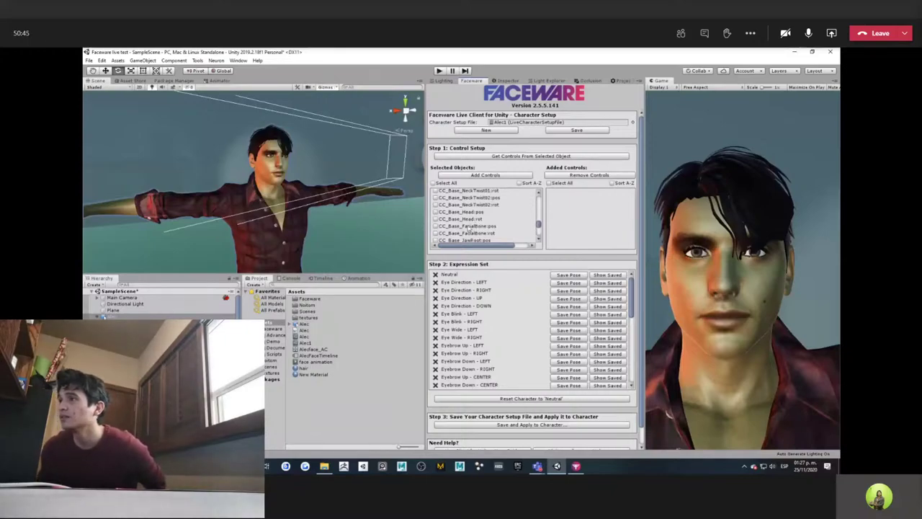
{"action": "scroll", "coordinate": [468, 228], "scroll_direction": "down", "scroll_amount": 1}
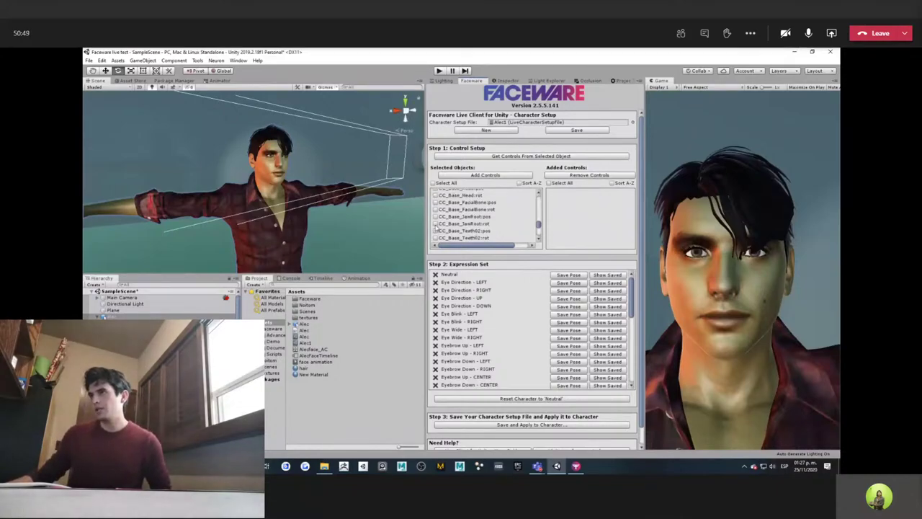
{"action": "left_click", "coordinate": [435, 224]}
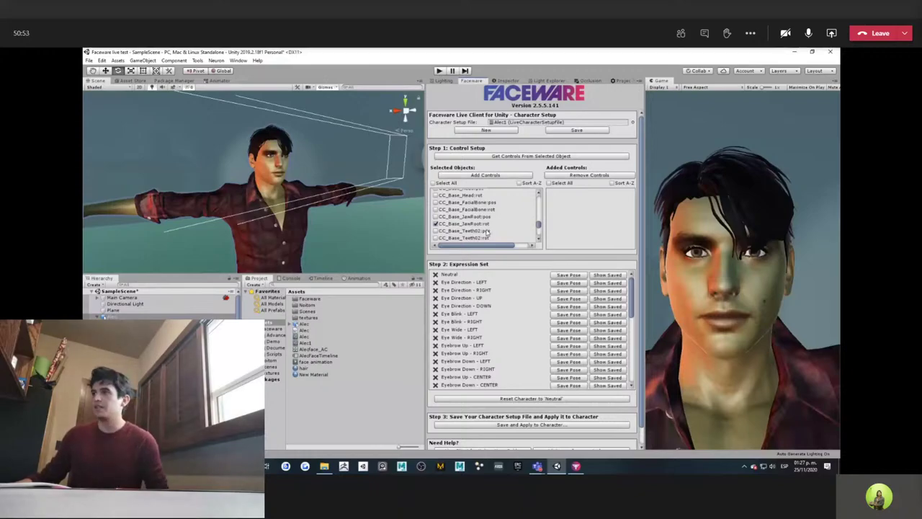
Scroll further and tick the CC_Base_L_Eye:rot eye rotation entry
{"action": "scroll", "coordinate": [486, 231], "scroll_direction": "down", "scroll_amount": 2}
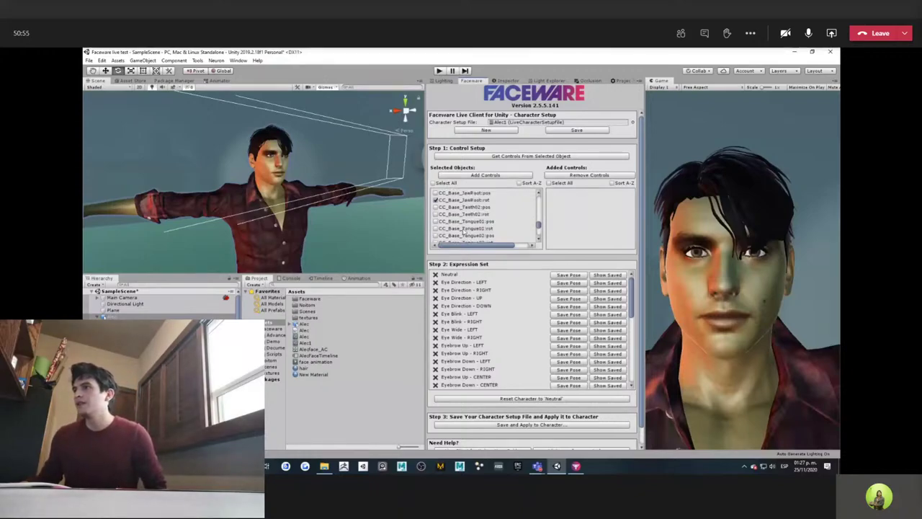
{"action": "scroll", "coordinate": [466, 229], "scroll_direction": "down", "scroll_amount": 2}
{"action": "scroll", "coordinate": [467, 229], "scroll_direction": "down", "scroll_amount": 2}
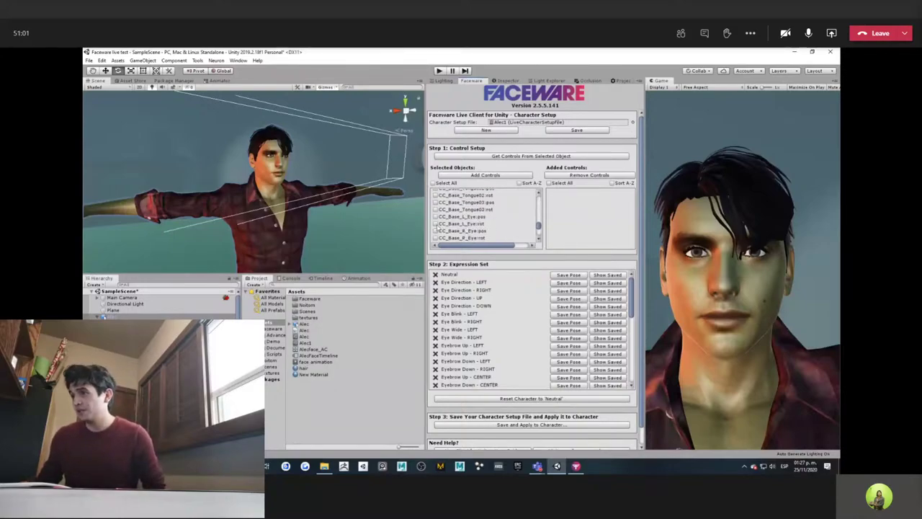
{"action": "left_click", "coordinate": [435, 223]}
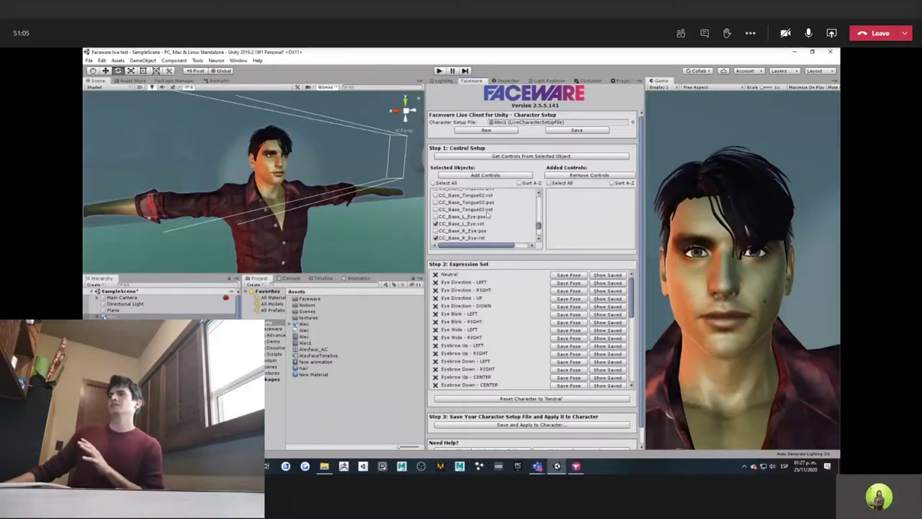
{"action": "scroll", "coordinate": [496, 229], "scroll_direction": "down", "scroll_amount": 1}
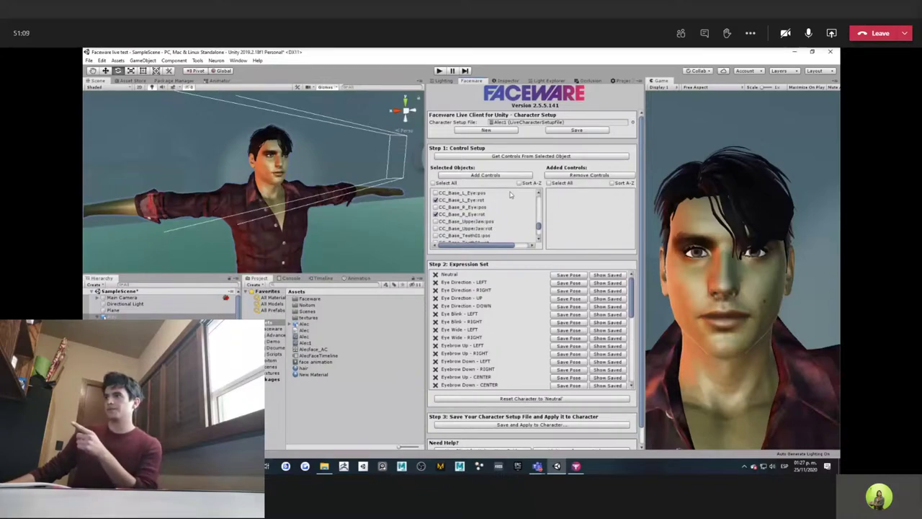
Add the ticked objects with Add Controls, then save Alec's current face as the Neutral pose
{"action": "left_click", "coordinate": [501, 175]}
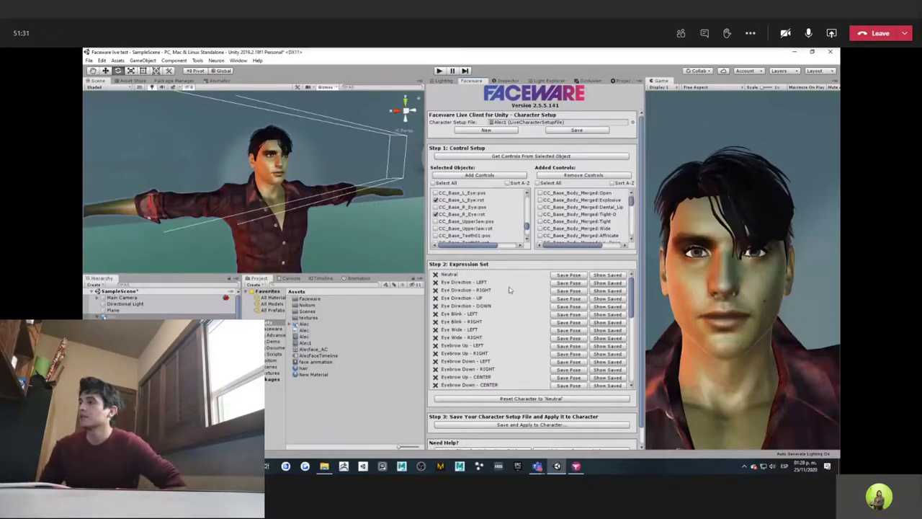
{"action": "left_click", "coordinate": [567, 275]}
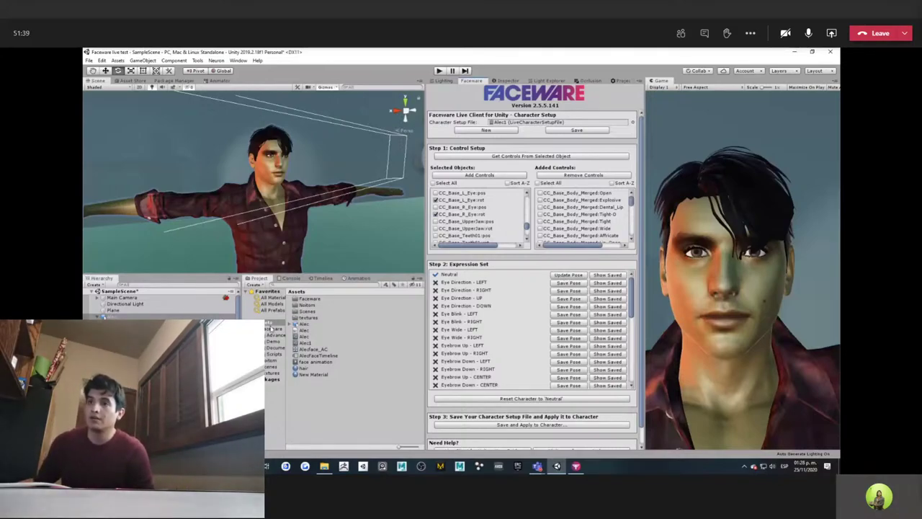
Filter the Hierarchy for 'Eye', select both eyes, zoom onto the face, and save Eye Direction - LEFT
{"action": "left_click", "coordinate": [155, 285]}
{"action": "type", "text": "Eye"}
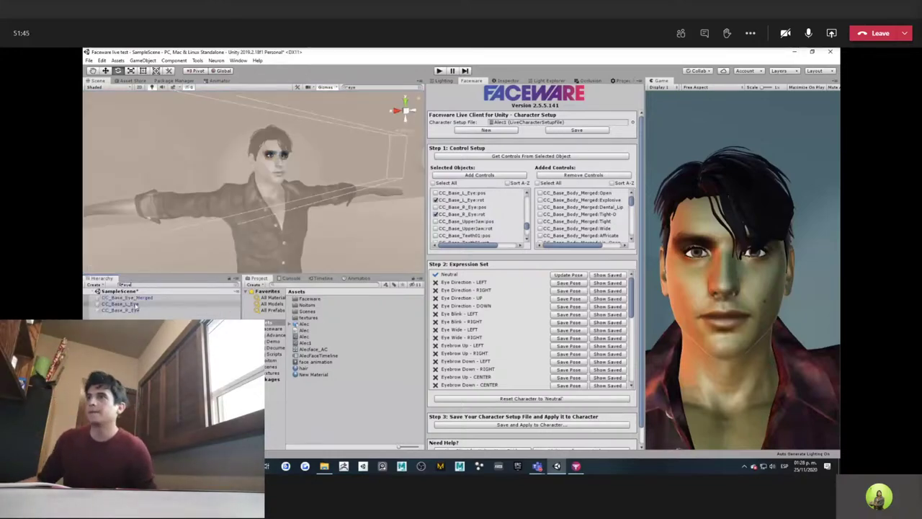
{"action": "left_click", "coordinate": [121, 303]}
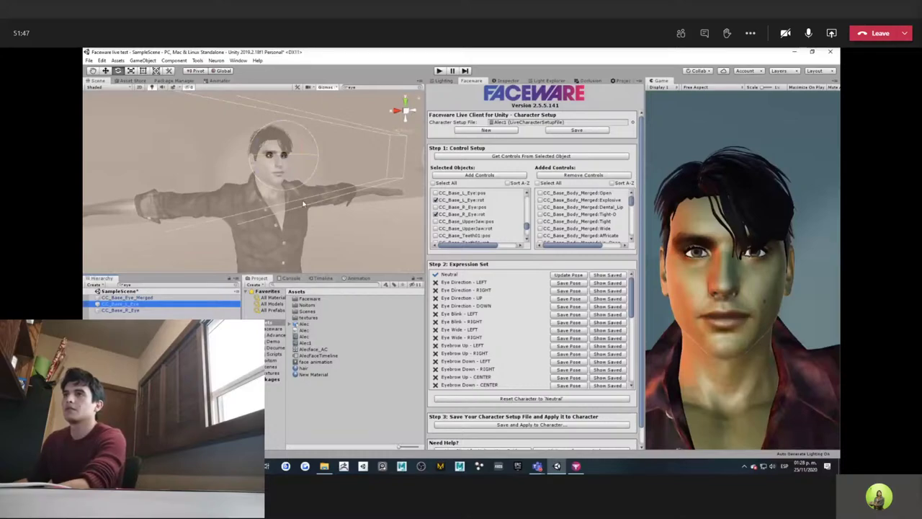
{"action": "left_click_drag", "start_coordinate": [303, 205], "coordinate": [270, 170], "text": "alt"}
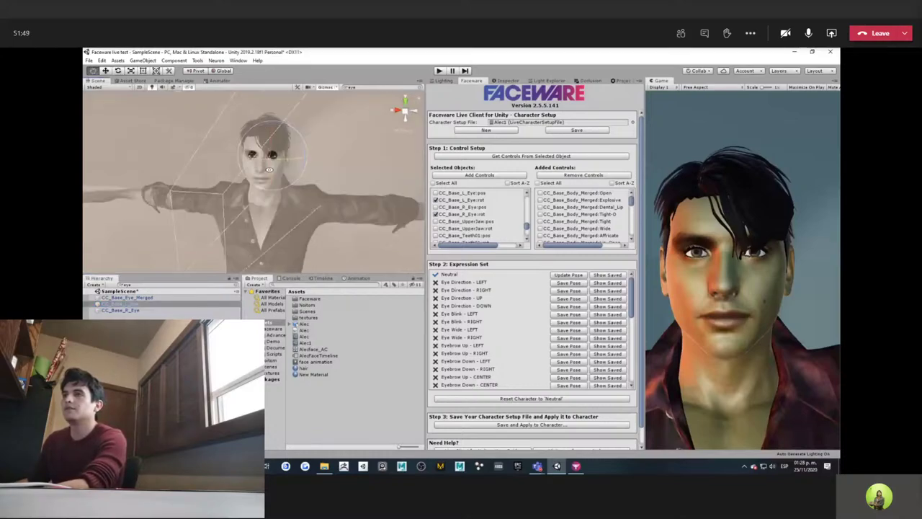
{"action": "right_click_drag", "start_coordinate": [270, 170], "coordinate": [353, 241], "text": "alt"}
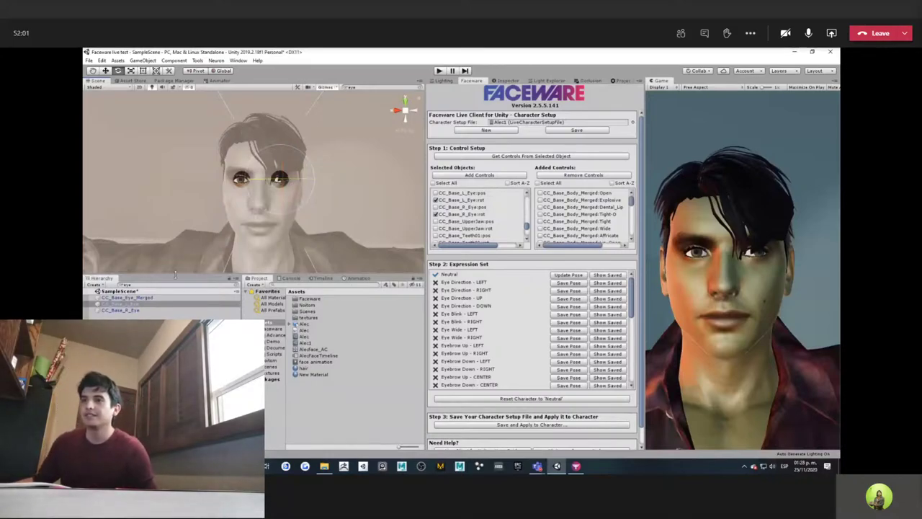
{"action": "left_click", "coordinate": [153, 312]}
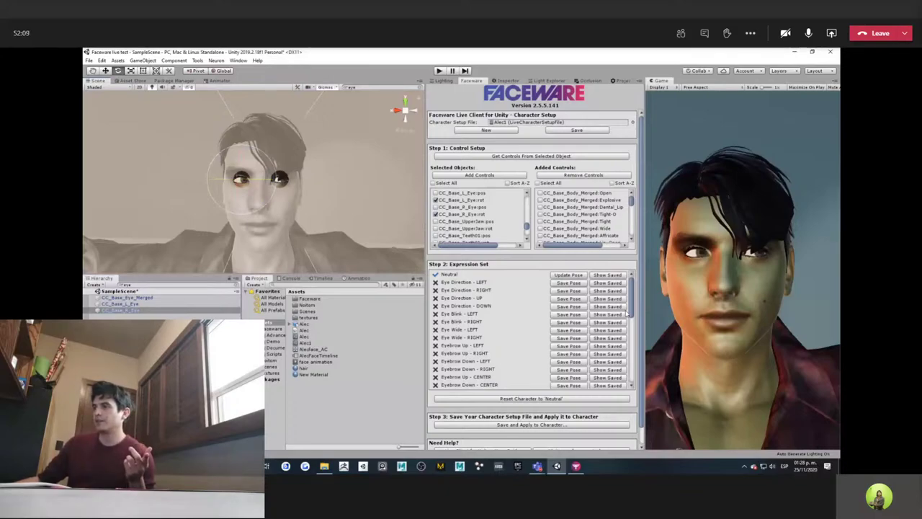
{"action": "left_click", "coordinate": [574, 285]}
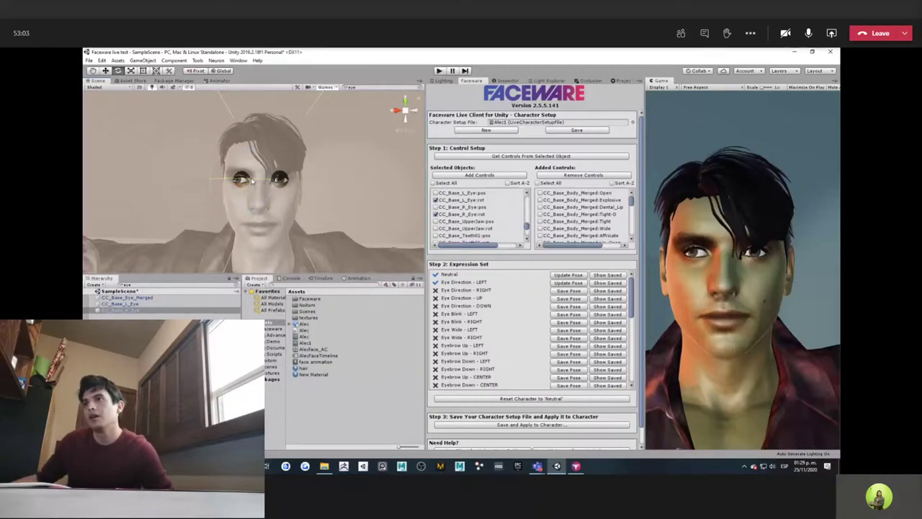
Save the Eye Direction - RIGHT and Eye Direction - UP poses with both eyes selected
{"action": "left_click", "coordinate": [252, 180]}
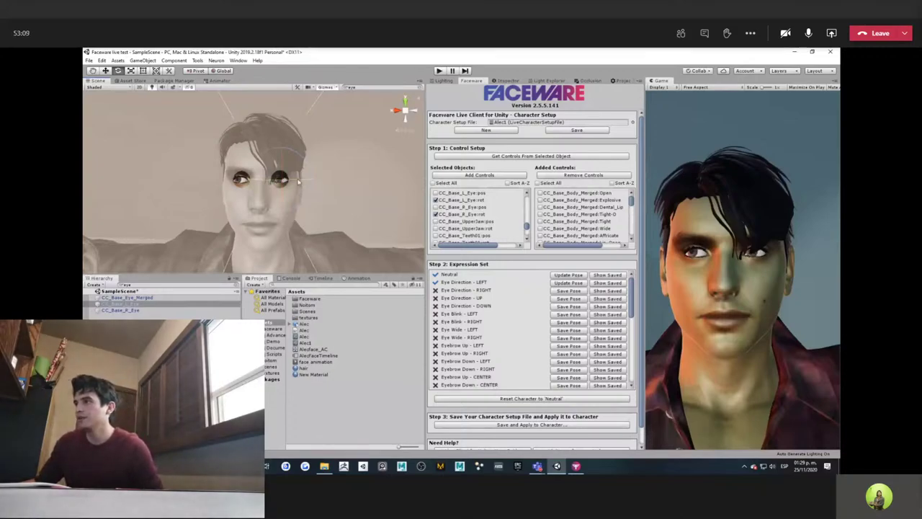
{"action": "left_click", "coordinate": [569, 290]}
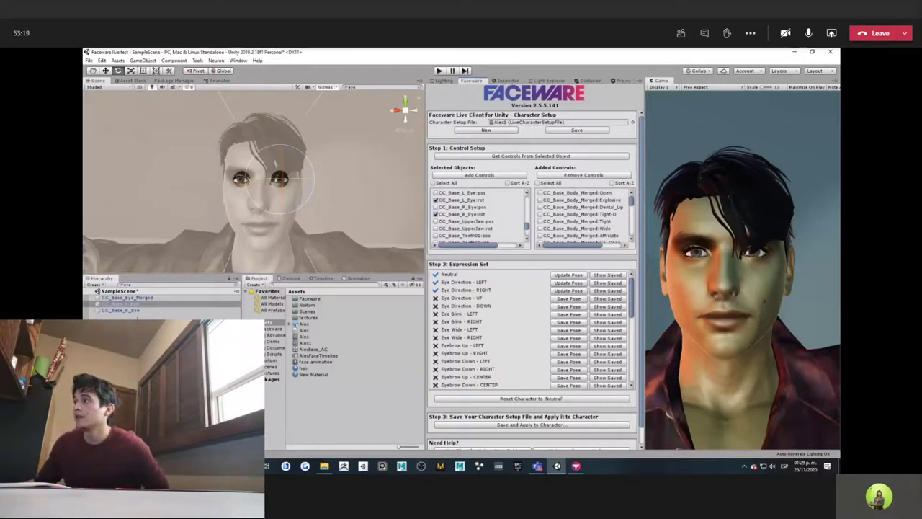
{"action": "left_click", "coordinate": [133, 310], "text": "ctrl"}
{"action": "left_click", "coordinate": [282, 164]}
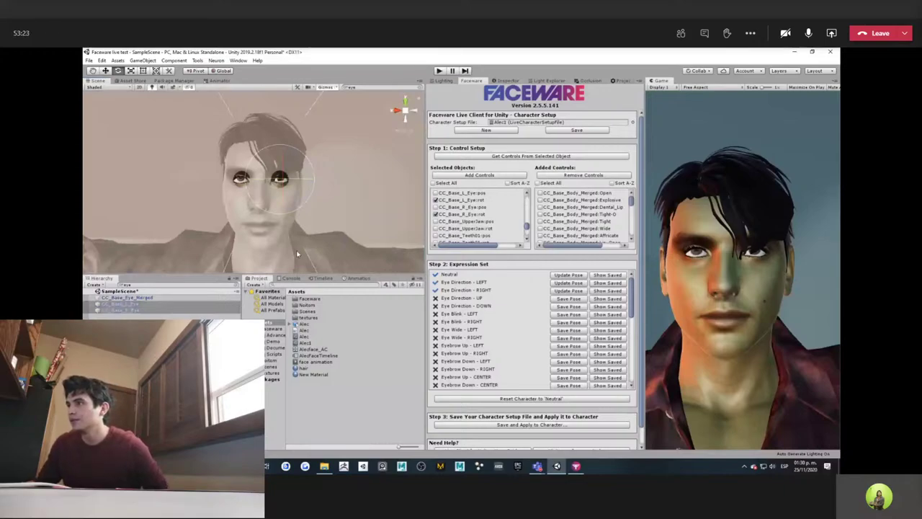
{"action": "left_click", "coordinate": [568, 298]}
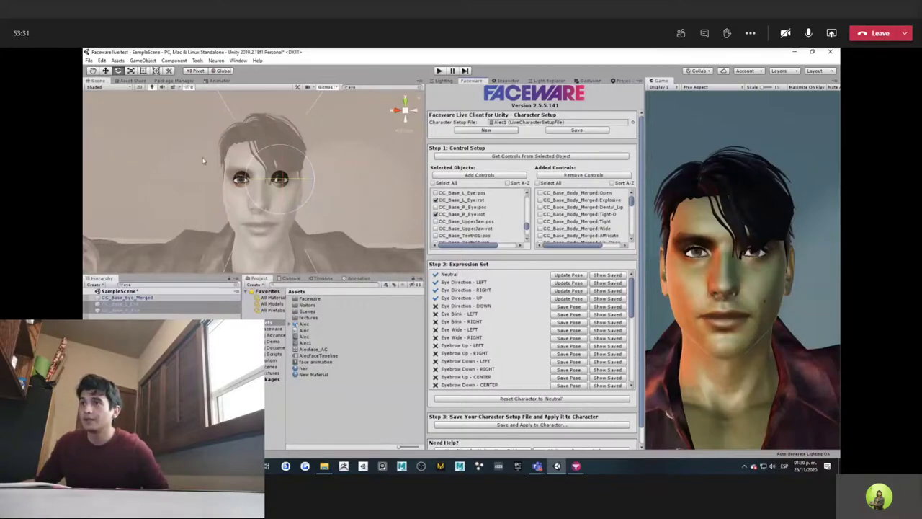
Rotate the eyes, save Eye Direction - DOWN, preview Neutral, and select CC_Base_Eye_Merged
{"action": "left_click_drag", "start_coordinate": [281, 159], "coordinate": [282, 169]}
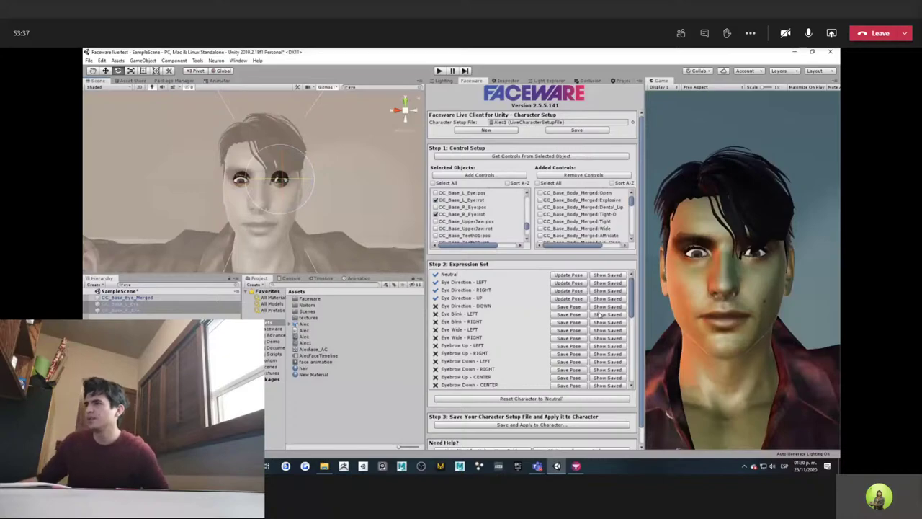
{"action": "left_click", "coordinate": [569, 306]}
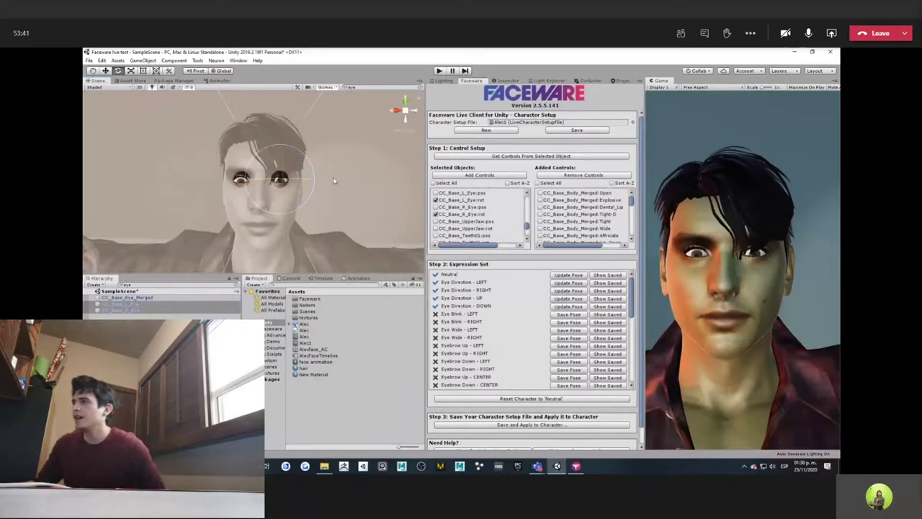
{"action": "left_click", "coordinate": [613, 276]}
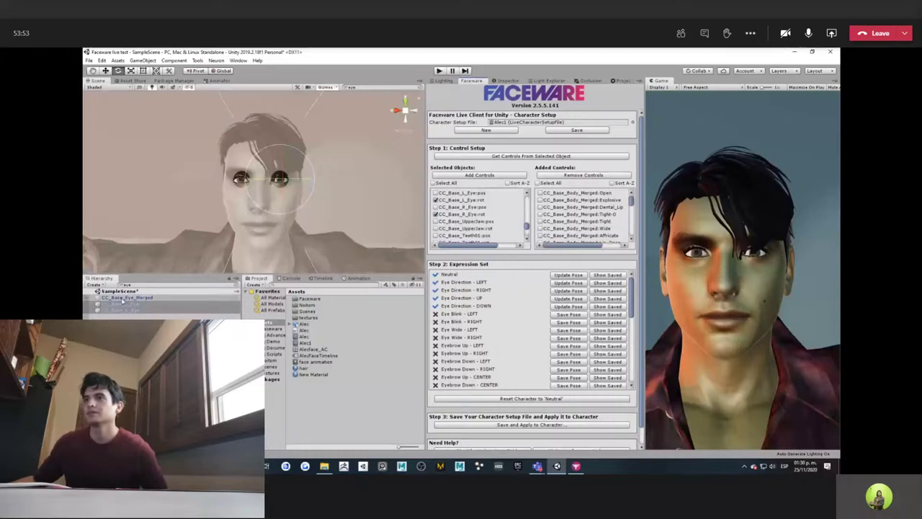
{"action": "left_click", "coordinate": [126, 297]}
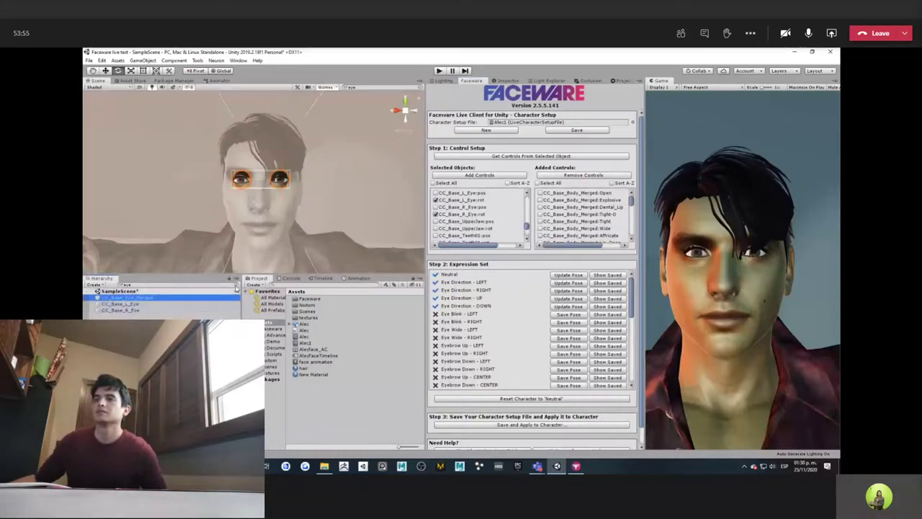
Dock the Inspector, then save Eye Blink LEFT and RIGHT poses using Eye_Blink_L/R at 100
{"action": "left_click", "coordinate": [235, 285]}
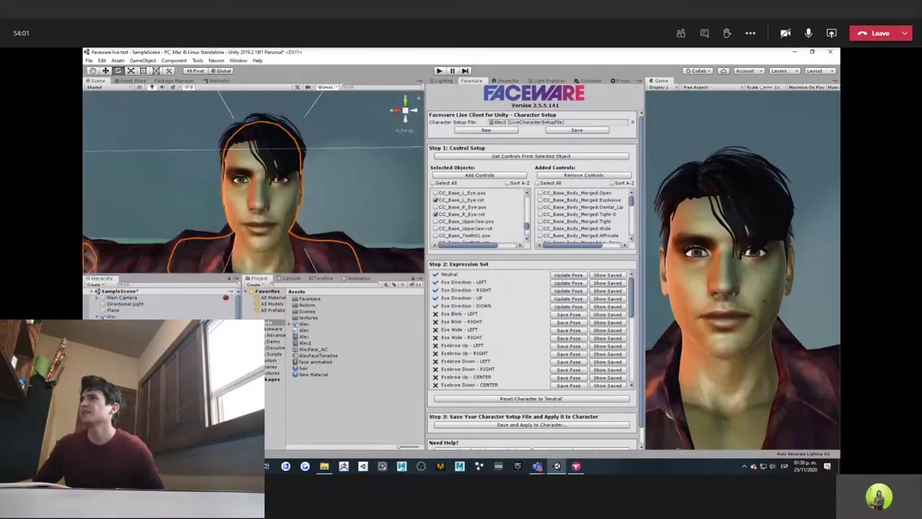
{"action": "left_click_drag", "start_coordinate": [507, 80], "coordinate": [140, 137]}
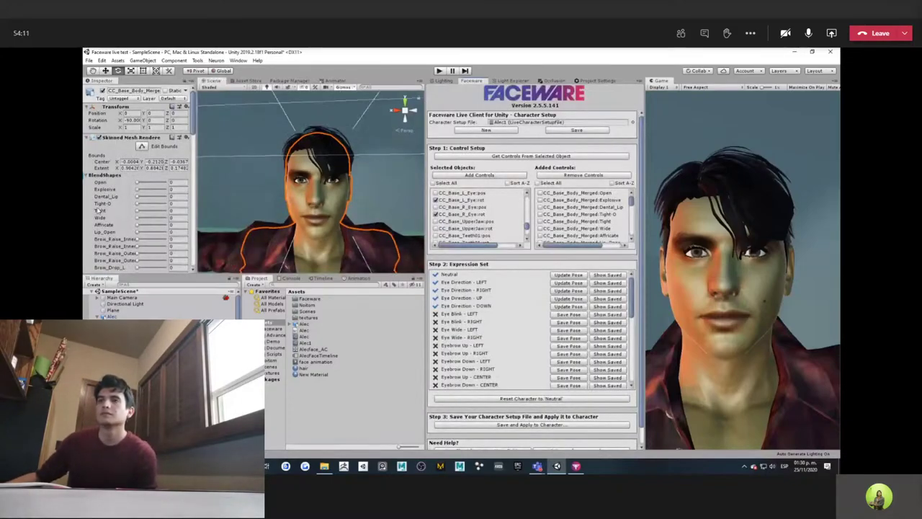
{"action": "scroll", "coordinate": [128, 184], "scroll_direction": "down", "scroll_amount": 5}
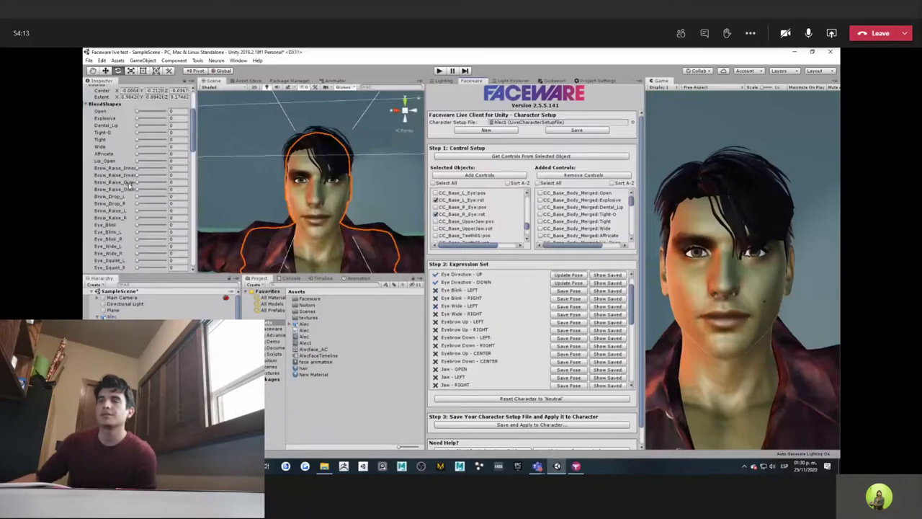
{"action": "scroll", "coordinate": [136, 226], "scroll_direction": "down", "scroll_amount": 5}
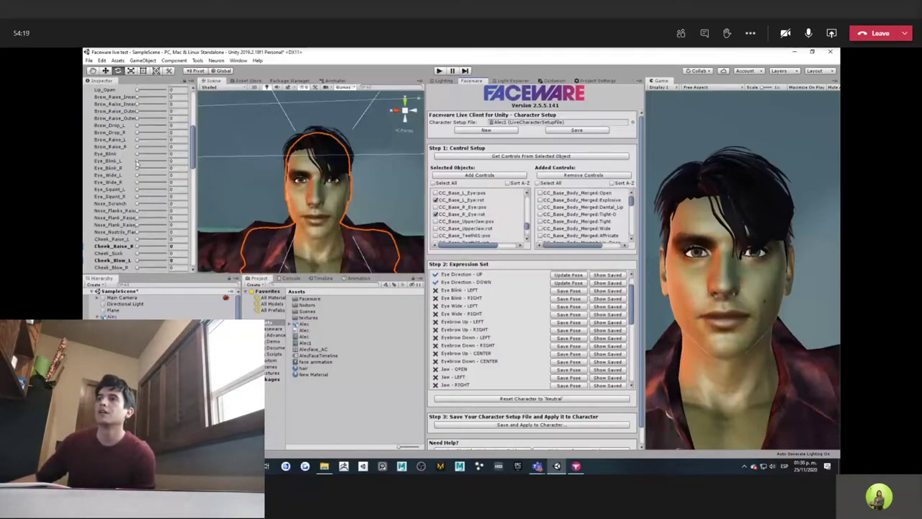
{"action": "left_click_drag", "start_coordinate": [136, 162], "coordinate": [166, 161]}
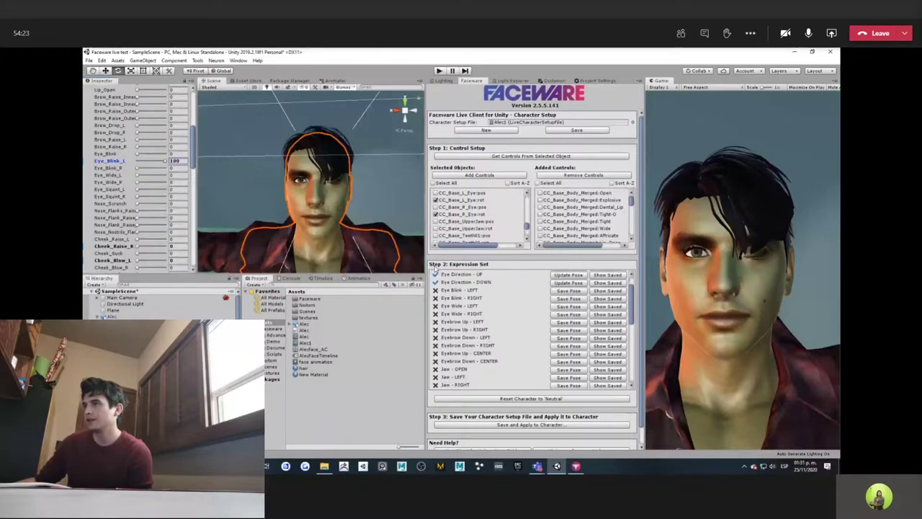
{"action": "left_click", "coordinate": [569, 290]}
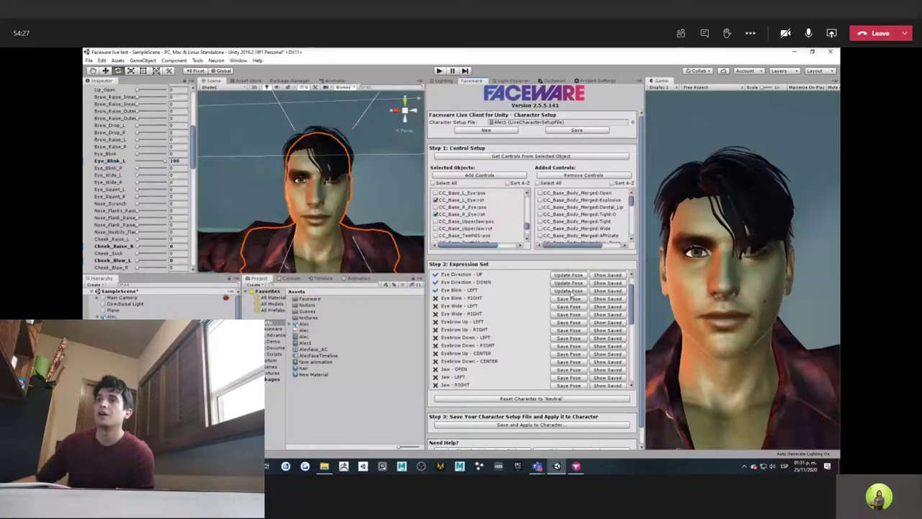
{"action": "left_click_drag", "start_coordinate": [167, 160], "coordinate": [141, 160]}
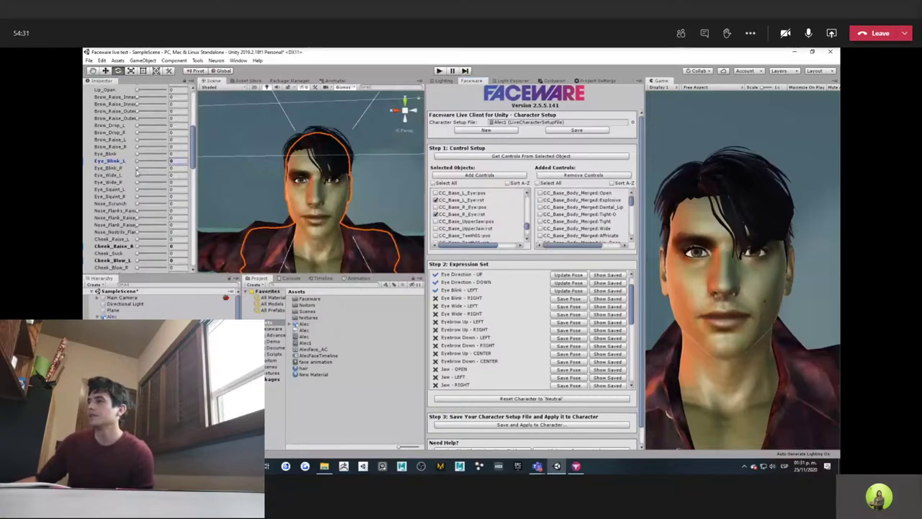
{"action": "left_click_drag", "start_coordinate": [138, 168], "coordinate": [217, 176]}
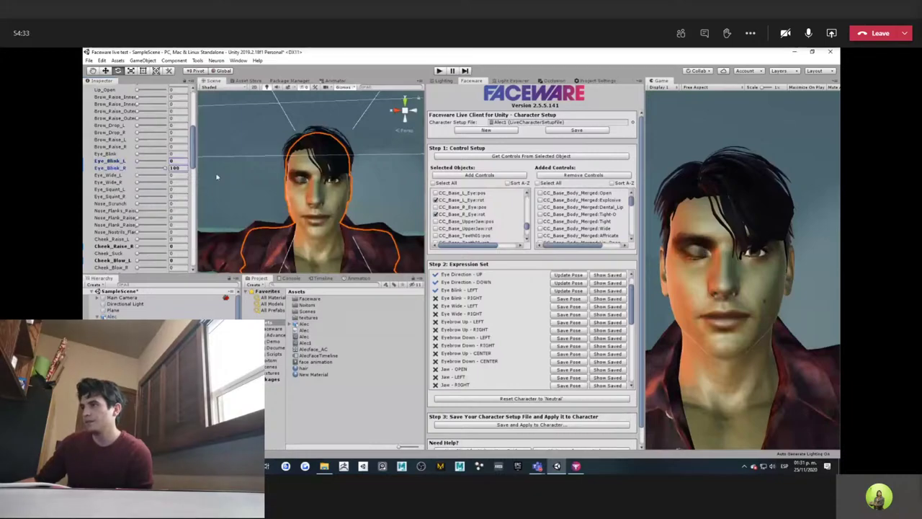
{"action": "left_click", "coordinate": [569, 299]}
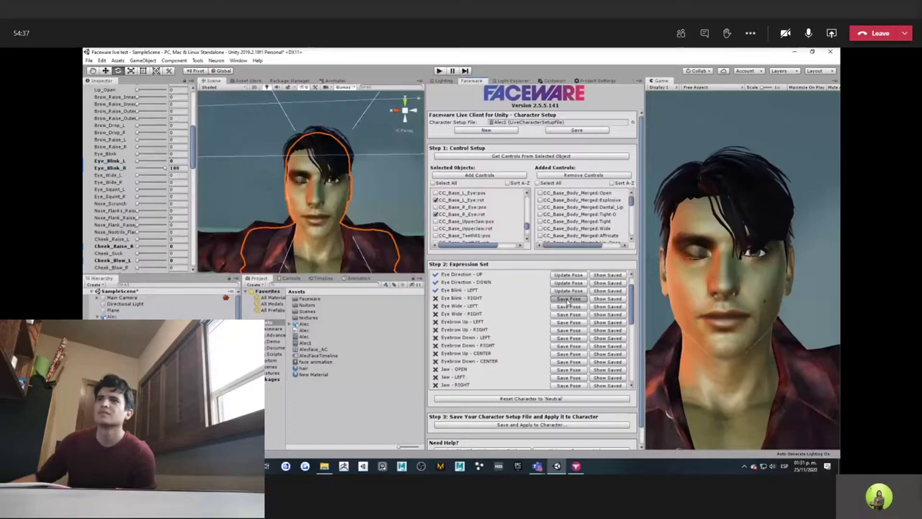
{"action": "left_click", "coordinate": [568, 298]}
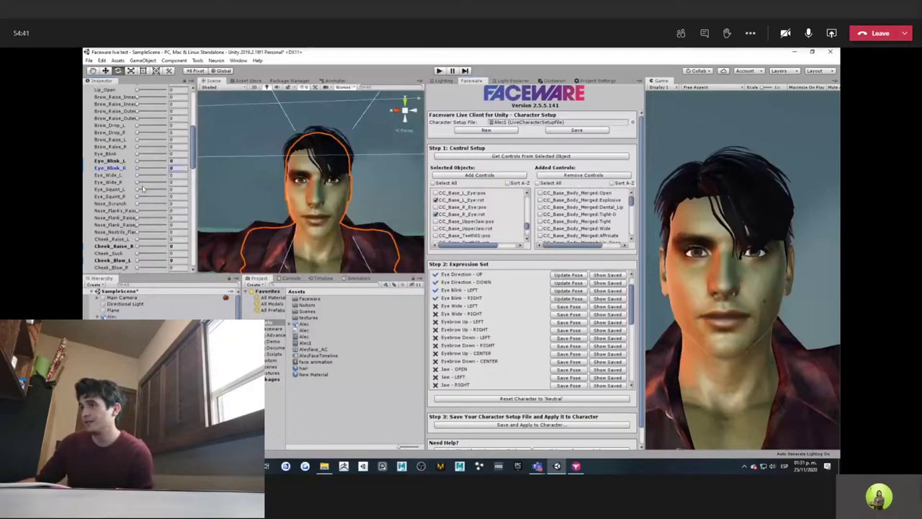
Save Eye Wide LEFT and RIGHT poses by setting Eye_Wide_L/R to 100, resetting between
{"action": "left_click_drag", "start_coordinate": [137, 175], "coordinate": [168, 175]}
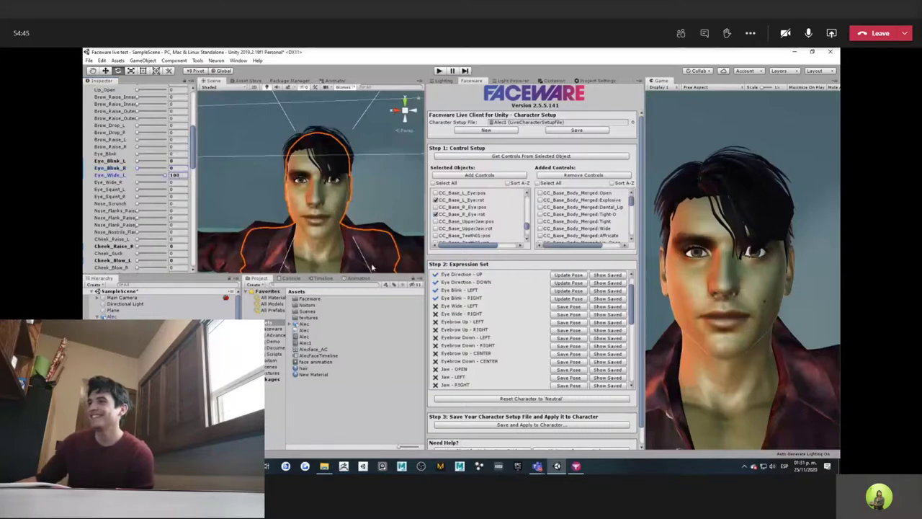
{"action": "left_click", "coordinate": [568, 306]}
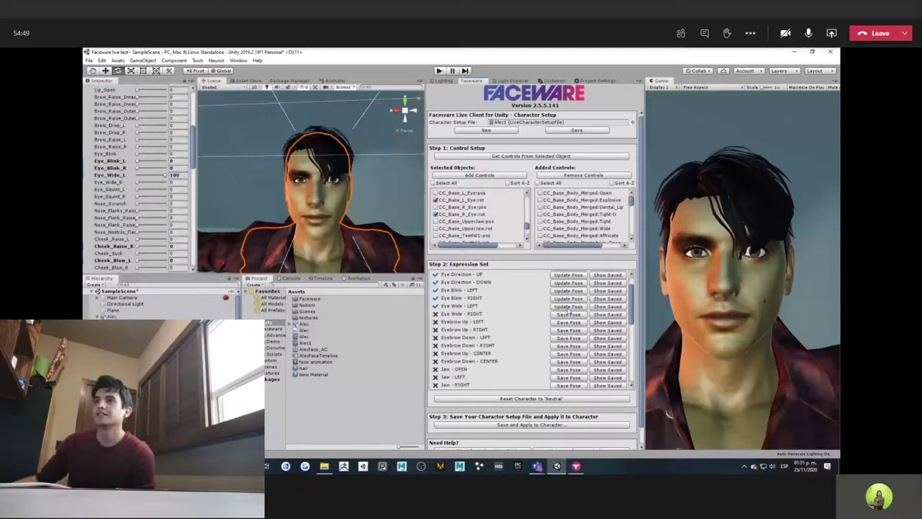
{"action": "left_click", "coordinate": [138, 177]}
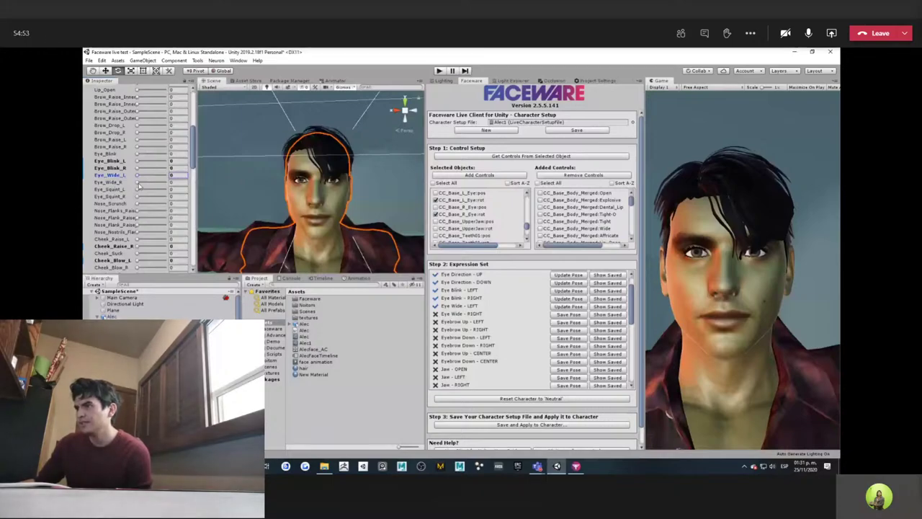
{"action": "left_click_drag", "start_coordinate": [138, 183], "coordinate": [165, 182]}
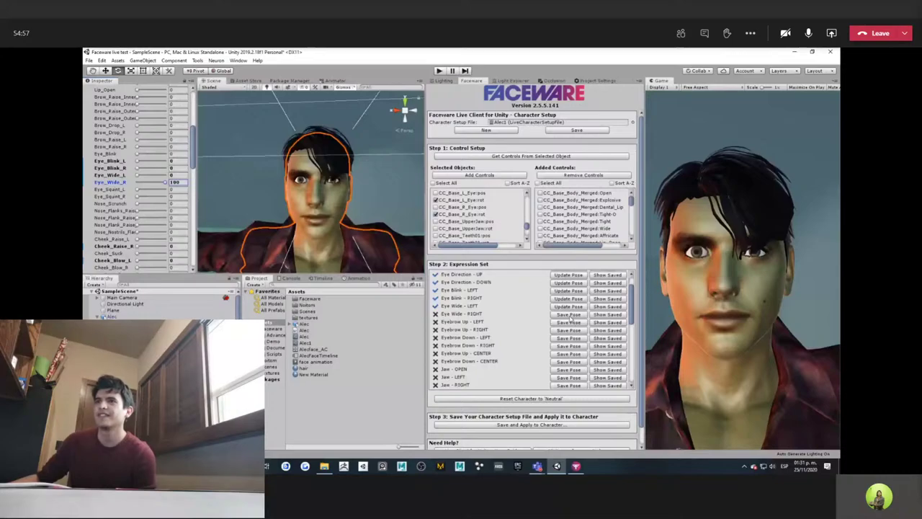
{"action": "left_click", "coordinate": [568, 315]}
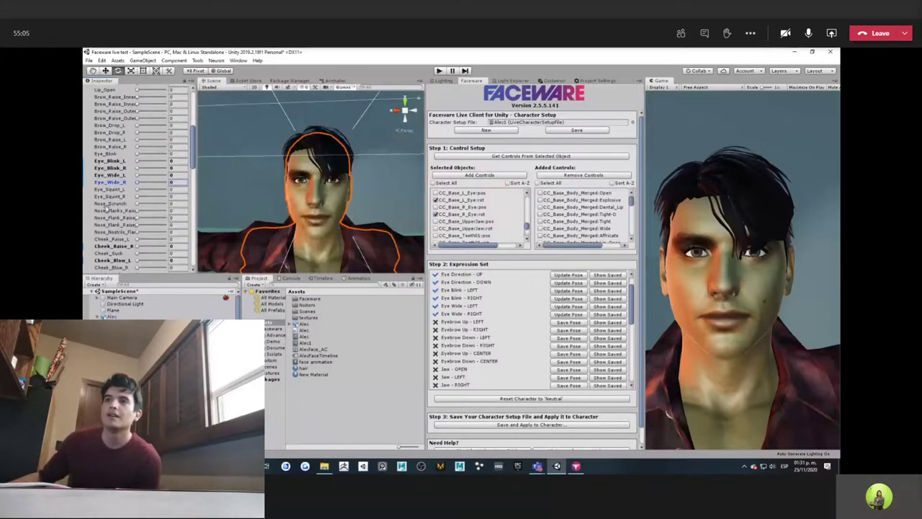
Widen the blendshape list and raise Brow_Raise_Inner_L to 100 for Eyebrow Up - LEFT
{"action": "scroll", "coordinate": [115, 210], "scroll_direction": "up", "scroll_amount": 5}
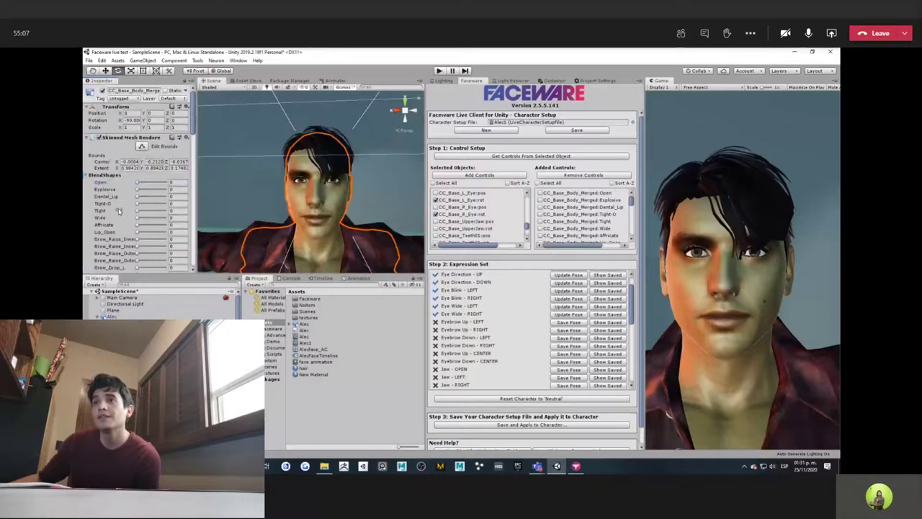
{"action": "scroll", "coordinate": [118, 201], "scroll_direction": "down", "scroll_amount": 3}
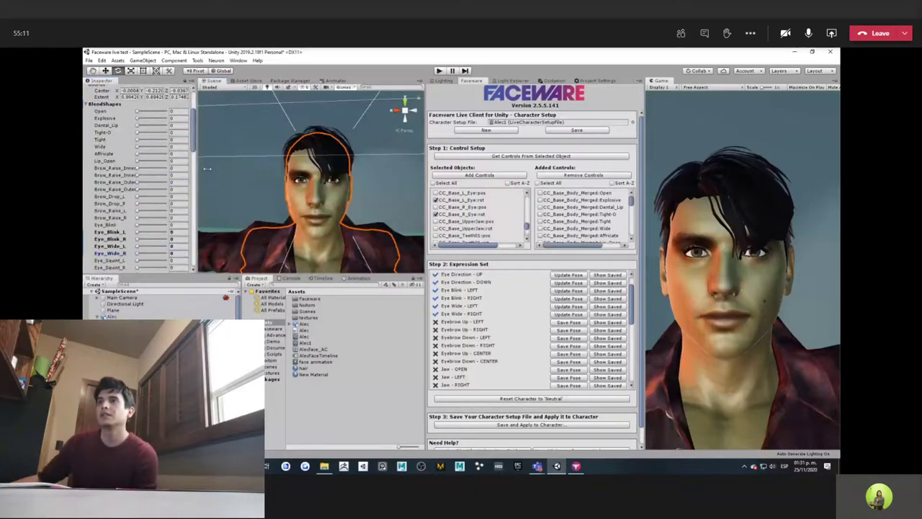
{"action": "left_click_drag", "start_coordinate": [207, 169], "coordinate": [256, 169]}
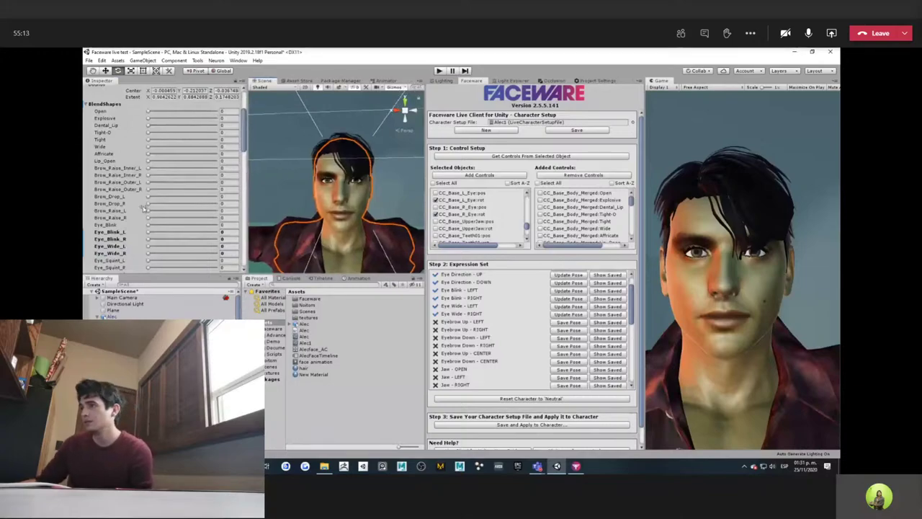
{"action": "left_click_drag", "start_coordinate": [149, 168], "coordinate": [218, 168]}
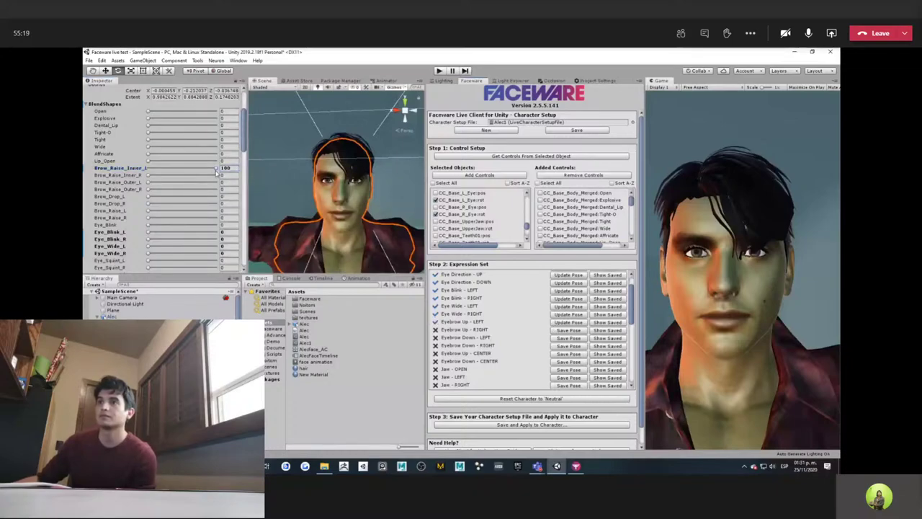
Try raising Brow_Raise_Inner_R, reset it to 0, and set Brow_Raise_Outer_L to 4.49
{"action": "left_click_drag", "start_coordinate": [148, 175], "coordinate": [163, 175]}
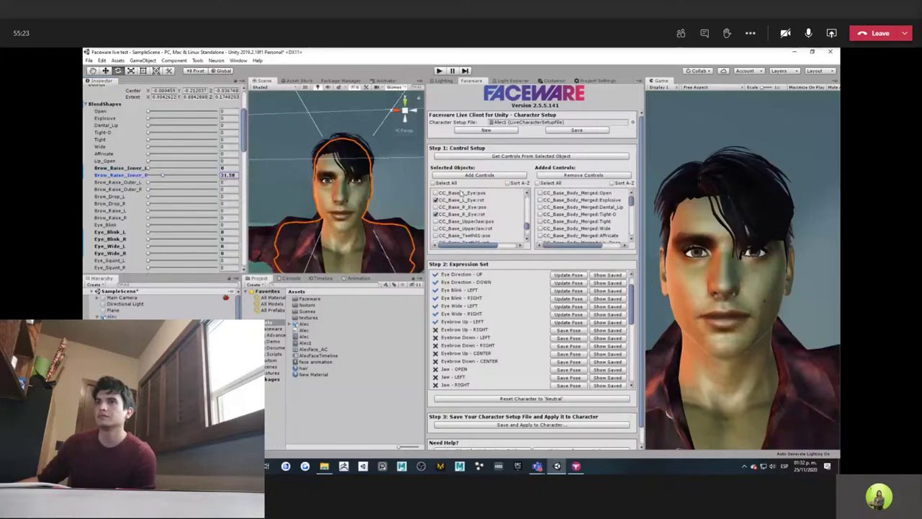
{"action": "left_click_drag", "start_coordinate": [162, 175], "coordinate": [149, 175]}
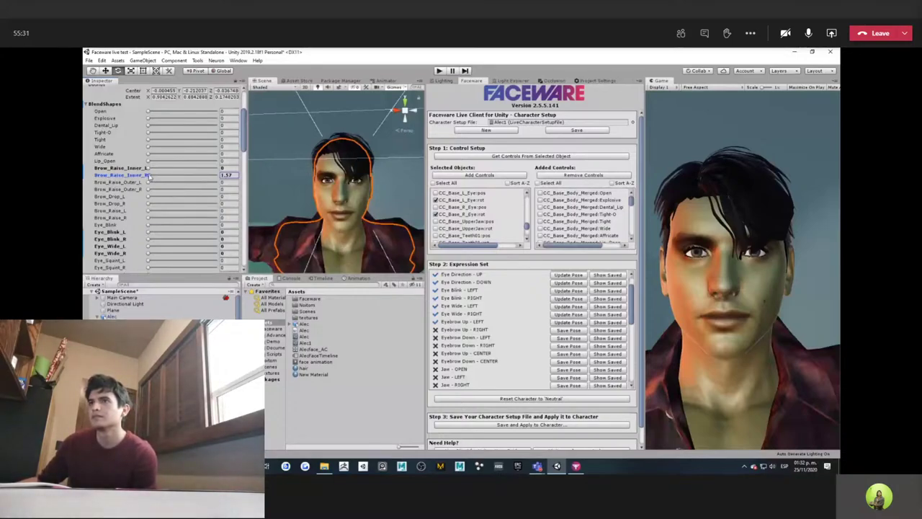
{"action": "left_click_drag", "start_coordinate": [149, 175], "coordinate": [146, 175]}
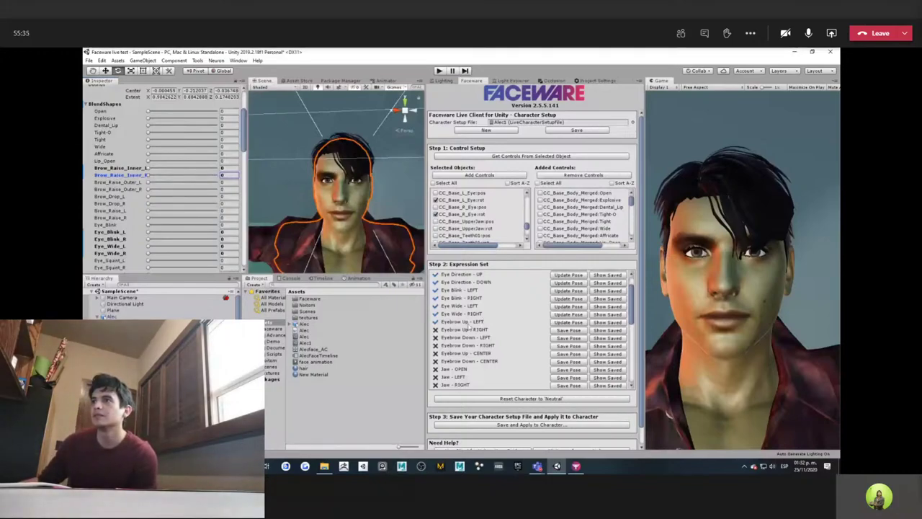
{"action": "left_click_drag", "start_coordinate": [148, 182], "coordinate": [156, 182]}
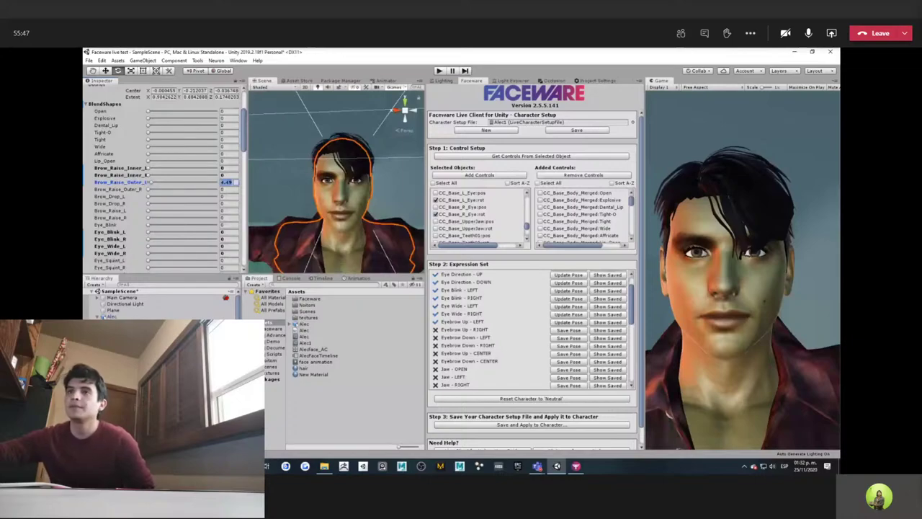
Set Brow_Raise_Outer_L to 100 and overwrite the Eyebrow Up - LEFT pose with it
{"action": "type", "text": "100"}
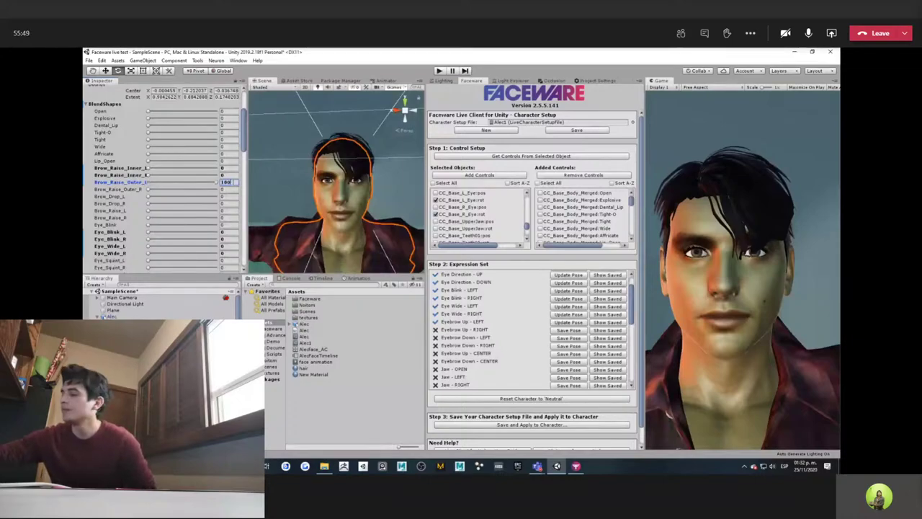
{"action": "key", "text": "BackSpace"}
{"action": "key", "text": "BackSpace"}
{"action": "key", "text": "BackSpace"}
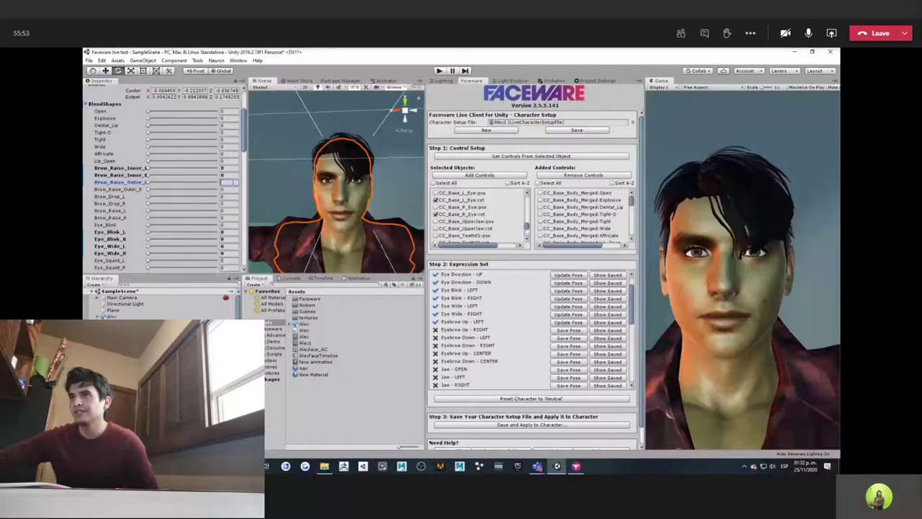
{"action": "type", "text": "0"}
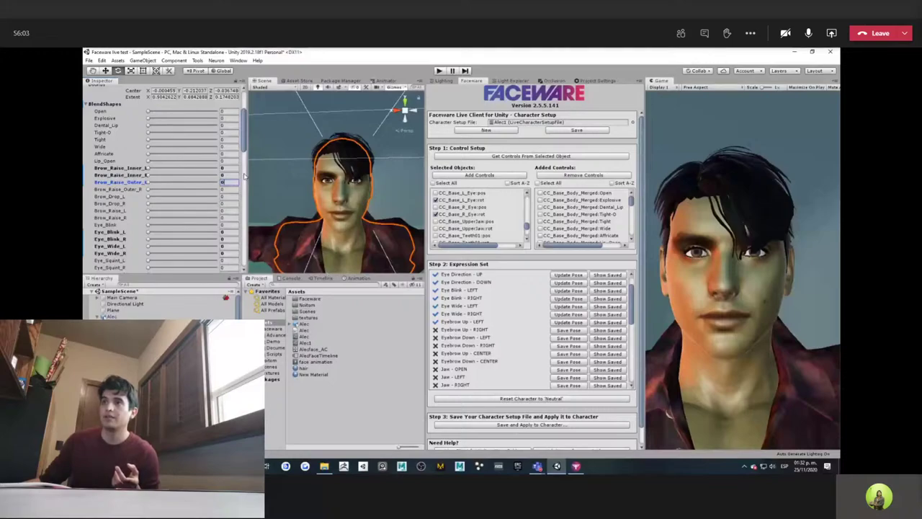
{"action": "left_click_drag", "start_coordinate": [247, 174], "coordinate": [269, 175]}
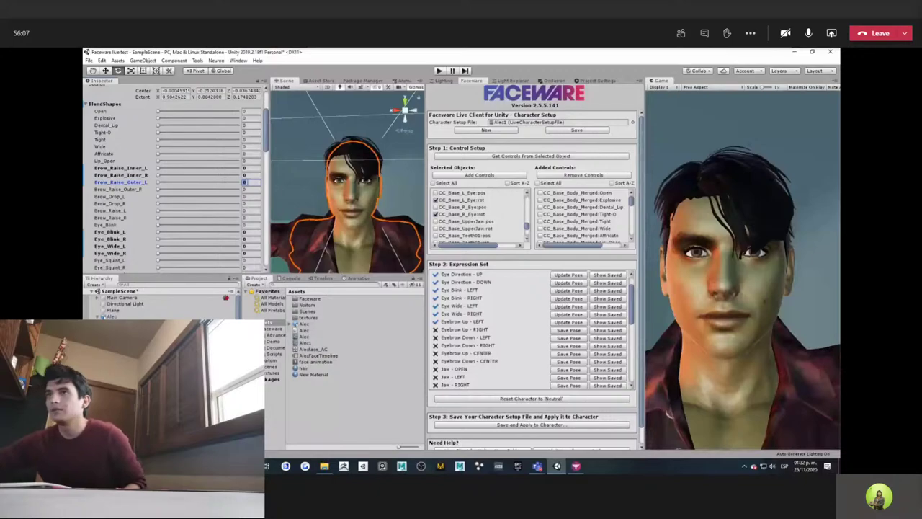
{"action": "type", "text": "100"}
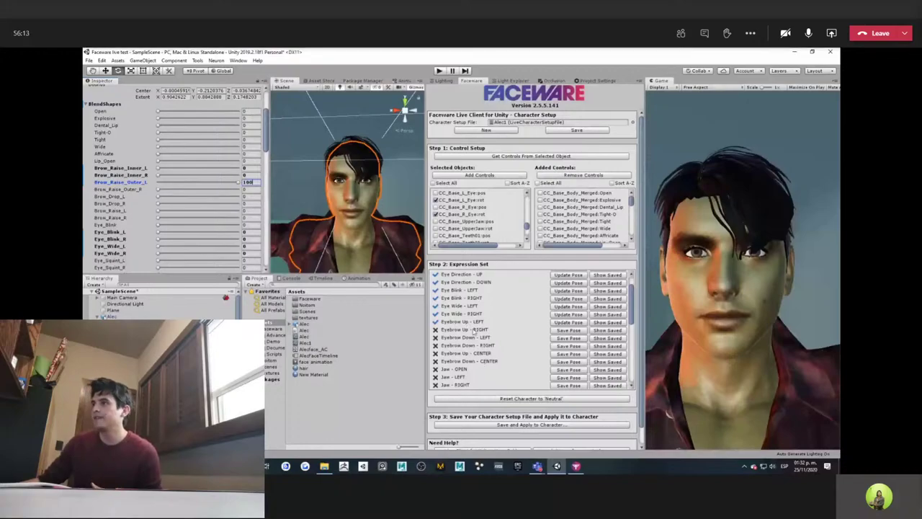
{"action": "left_click", "coordinate": [568, 322]}
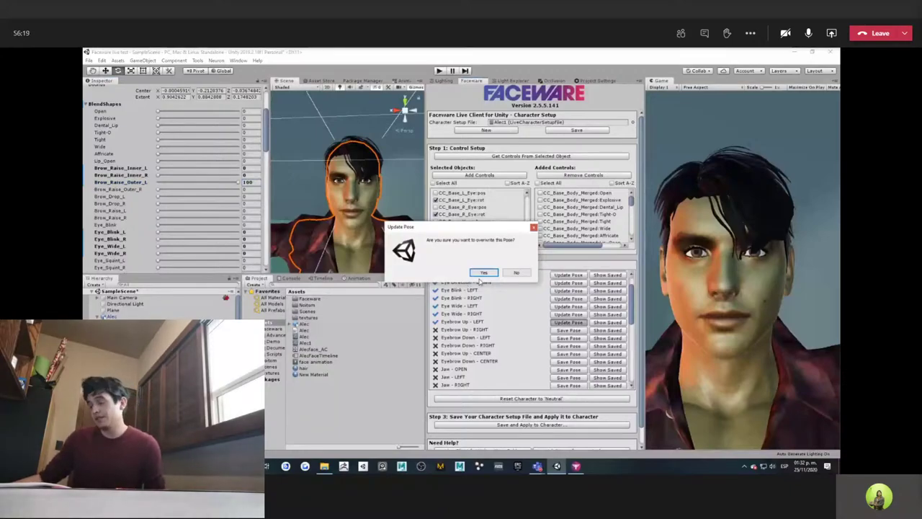
{"action": "left_click", "coordinate": [484, 273]}
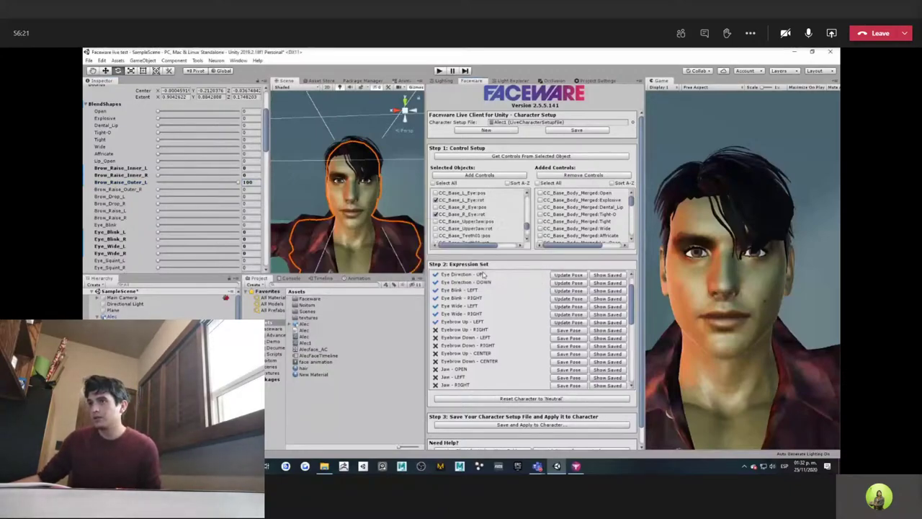
Zero Brow_Raise_Outer_L and save Eyebrow Up - RIGHT with Brow_Raise_Outer_R at 100, then reset it to 0
{"action": "left_click", "coordinate": [248, 183]}
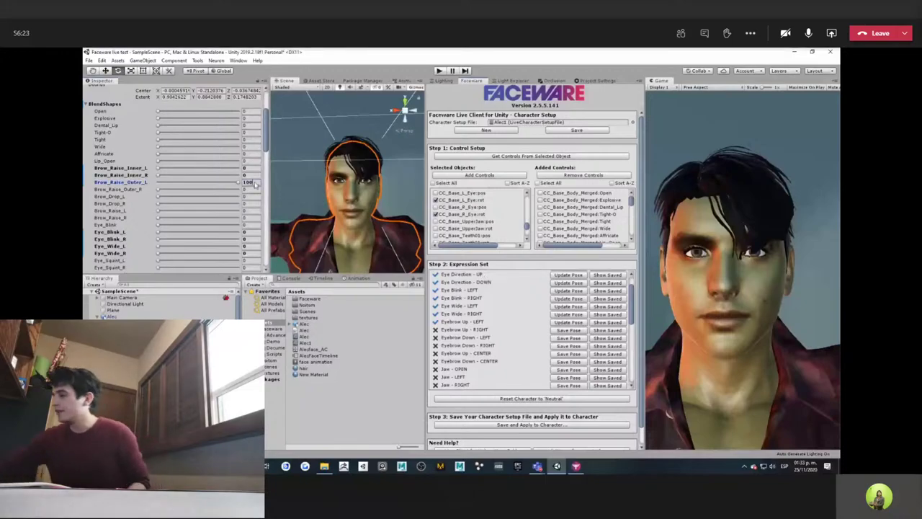
{"action": "type", "text": "0"}
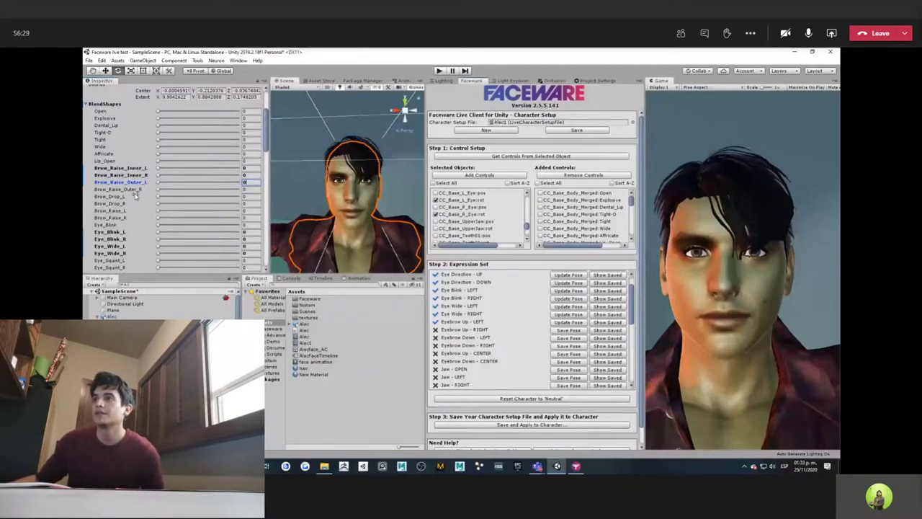
{"action": "left_click", "coordinate": [249, 190]}
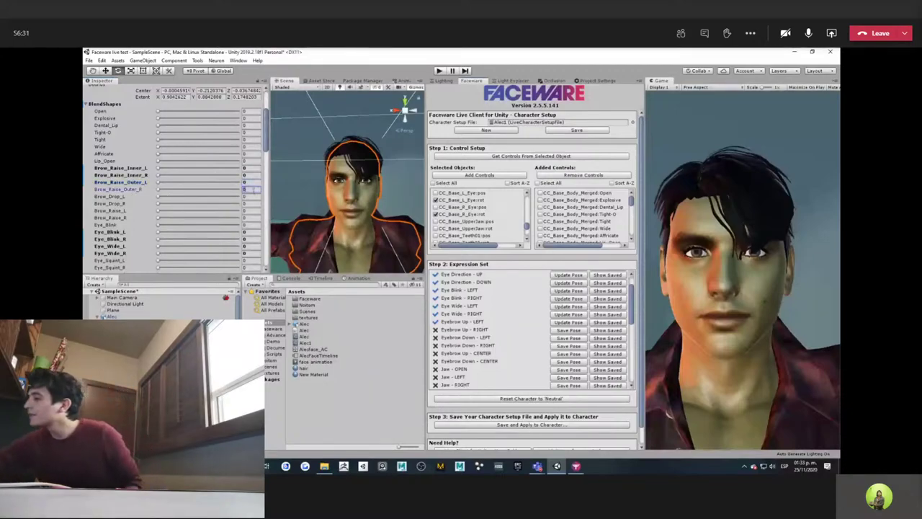
{"action": "type", "text": "1"}
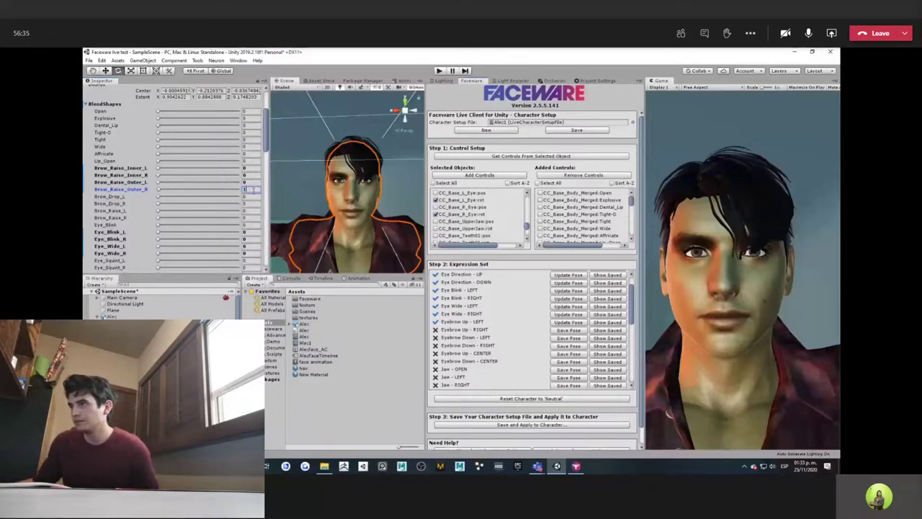
{"action": "type", "text": "00"}
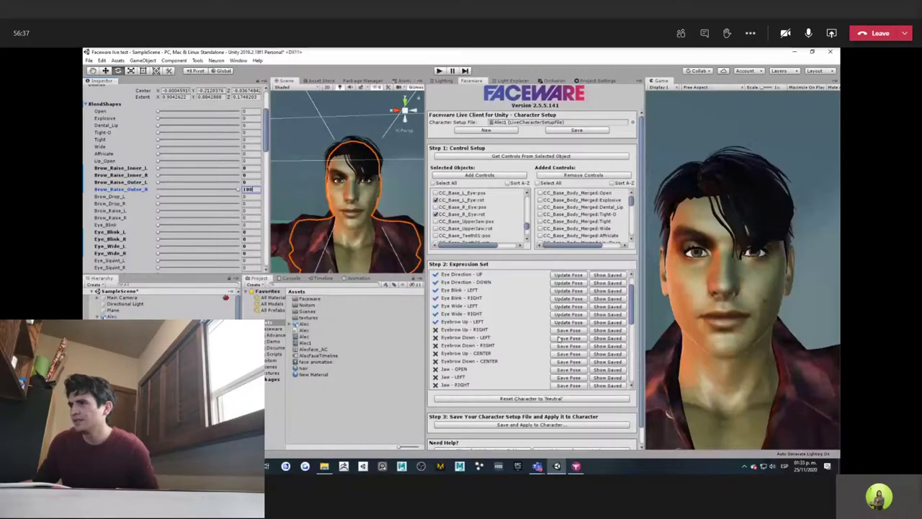
{"action": "left_click", "coordinate": [568, 330]}
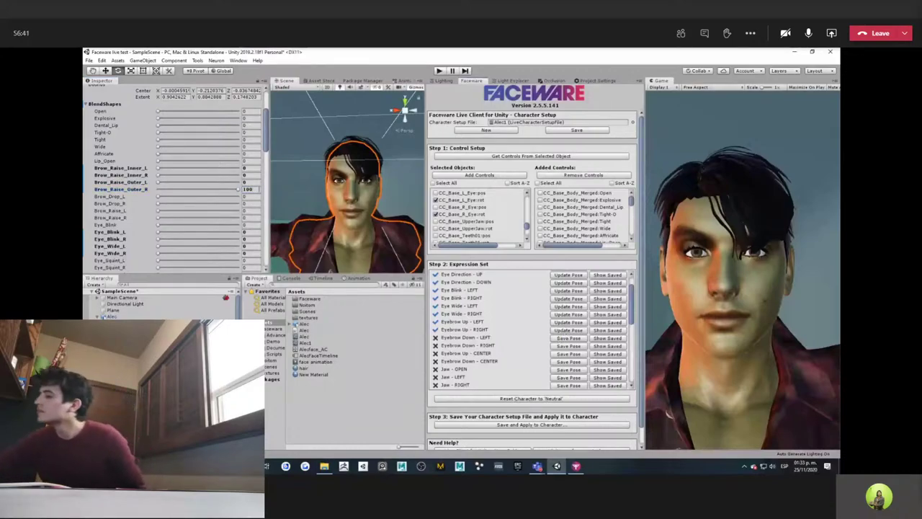
{"action": "double_click", "coordinate": [249, 188]}
{"action": "type", "text": "0"}
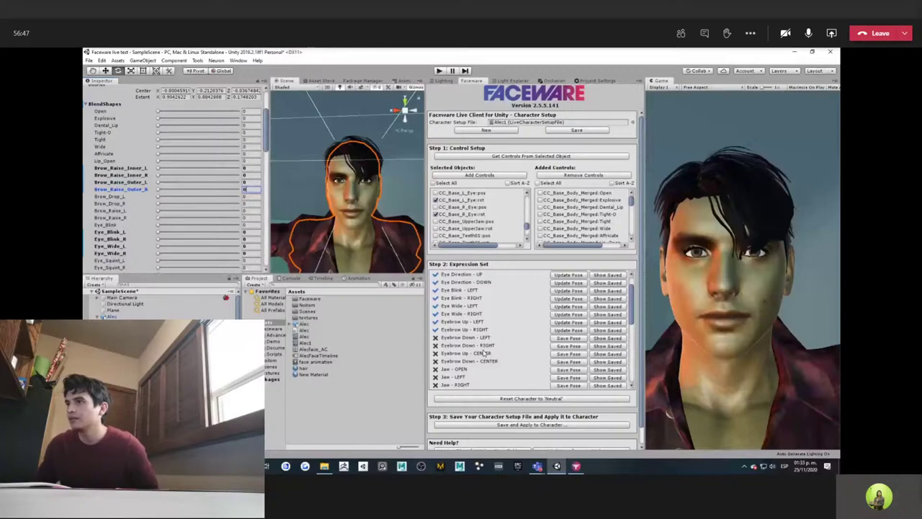
Save Eyebrow Down - LEFT with Brow_Drop_L at 100, then Eyebrow Down - RIGHT with Brow_Drop_R at 100
{"action": "scroll", "coordinate": [482, 342], "scroll_direction": "down", "scroll_amount": 2}
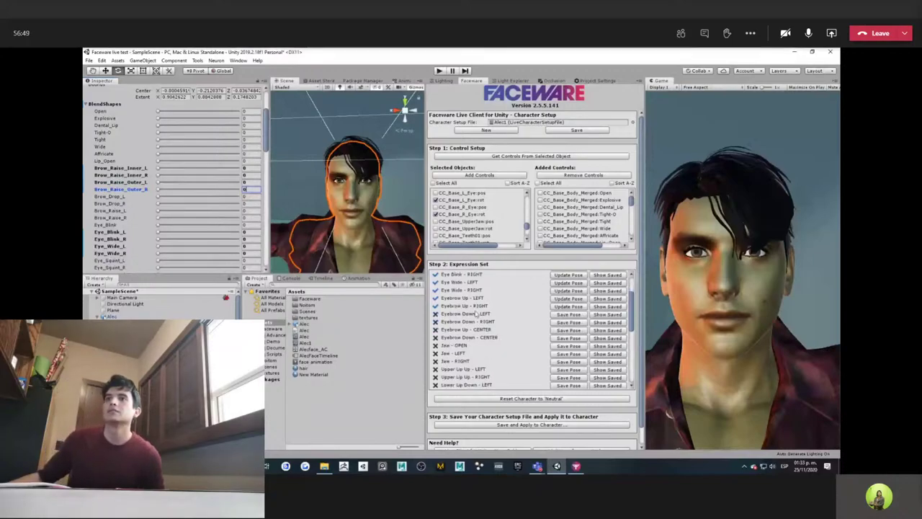
{"action": "left_click", "coordinate": [159, 168]}
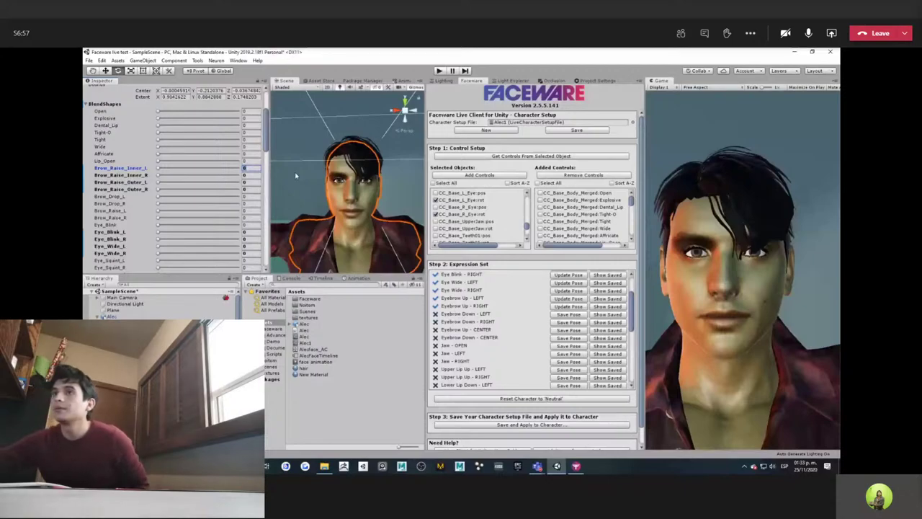
{"action": "type", "text": "100"}
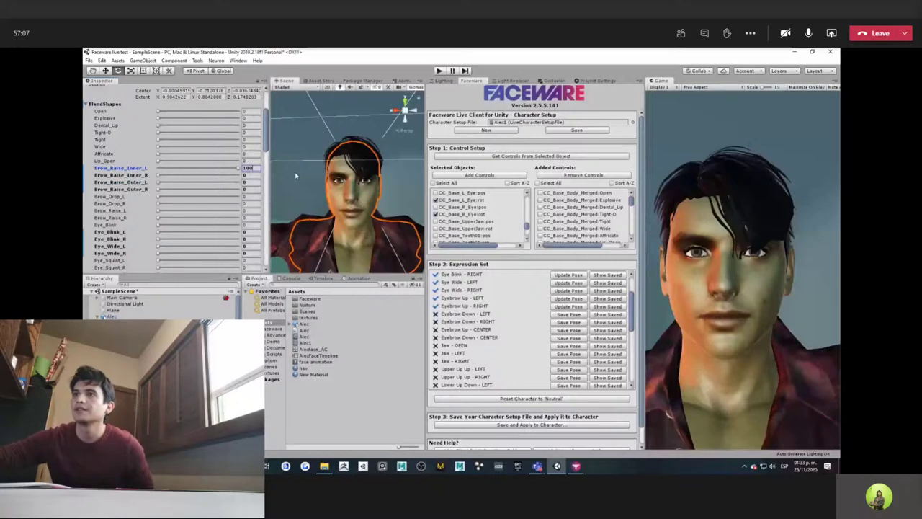
{"action": "key", "text": "BackSpace"}
{"action": "key", "text": "BackSpace"}
{"action": "key", "text": "BackSpace"}
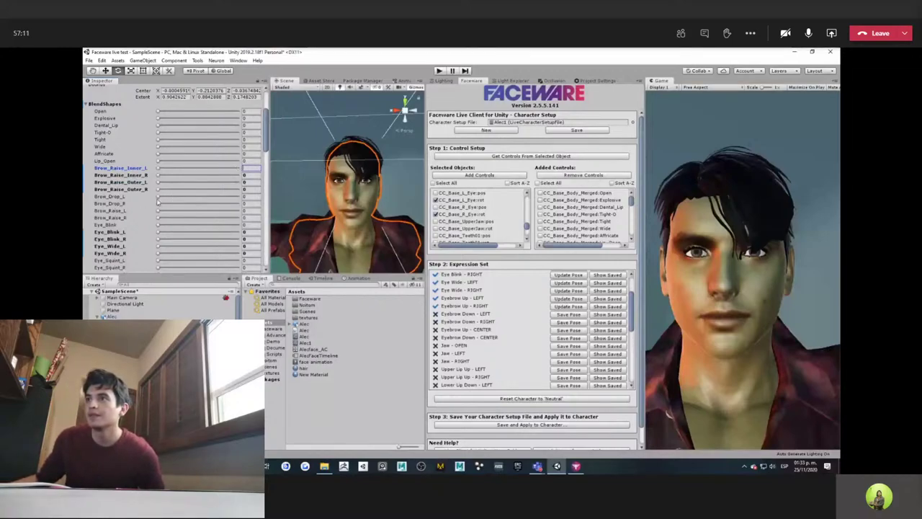
{"action": "left_click_drag", "start_coordinate": [158, 196], "coordinate": [241, 196]}
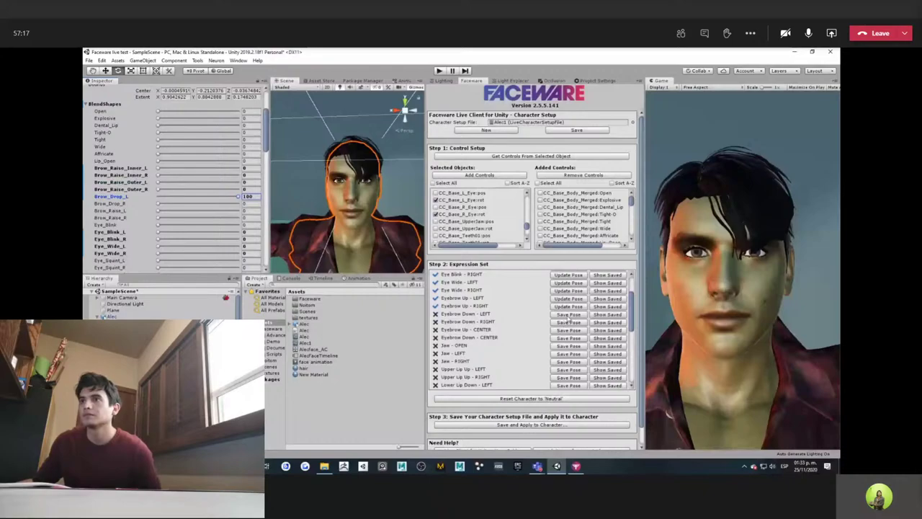
{"action": "left_click", "coordinate": [568, 315]}
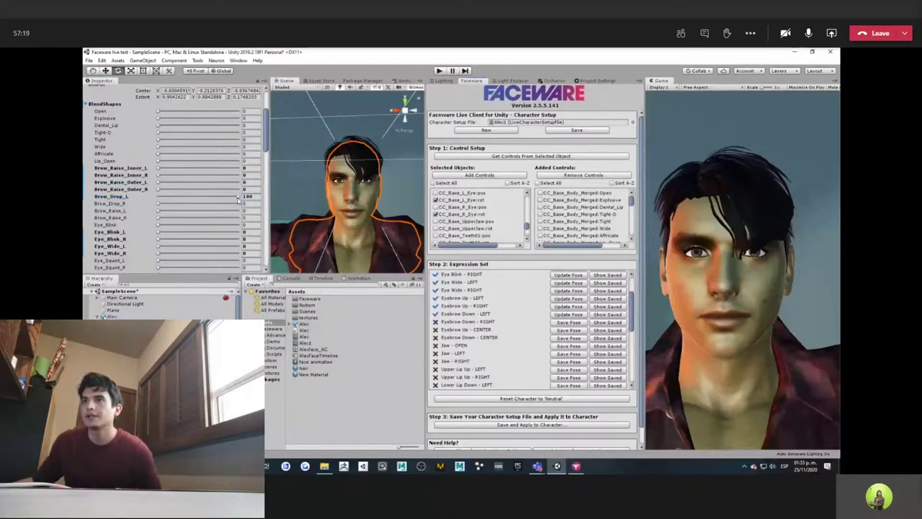
{"action": "mouse_move", "coordinate": [240, 198]}
{"action": "left_mouse_down"}
{"action": "mouse_move", "coordinate": [160, 204]}
{"action": "mouse_move", "coordinate": [248, 206]}
{"action": "left_mouse_up"}
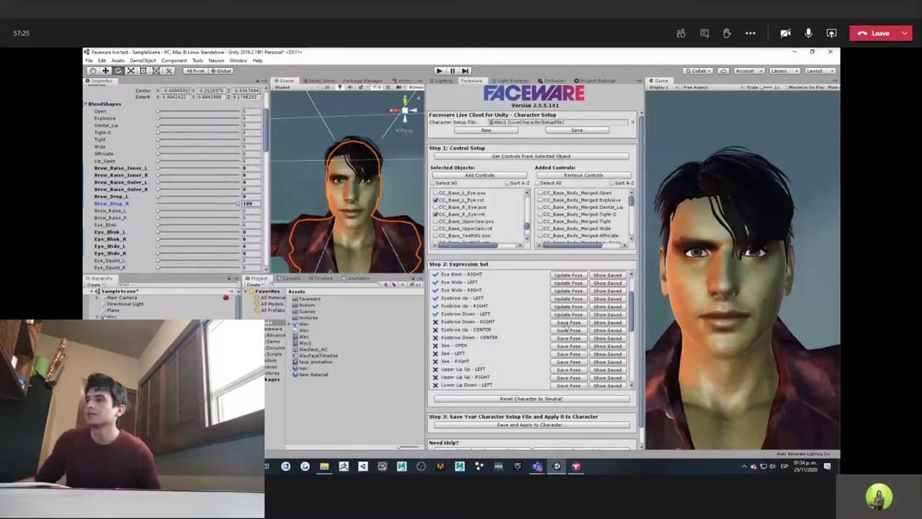
{"action": "left_click", "coordinate": [568, 322]}
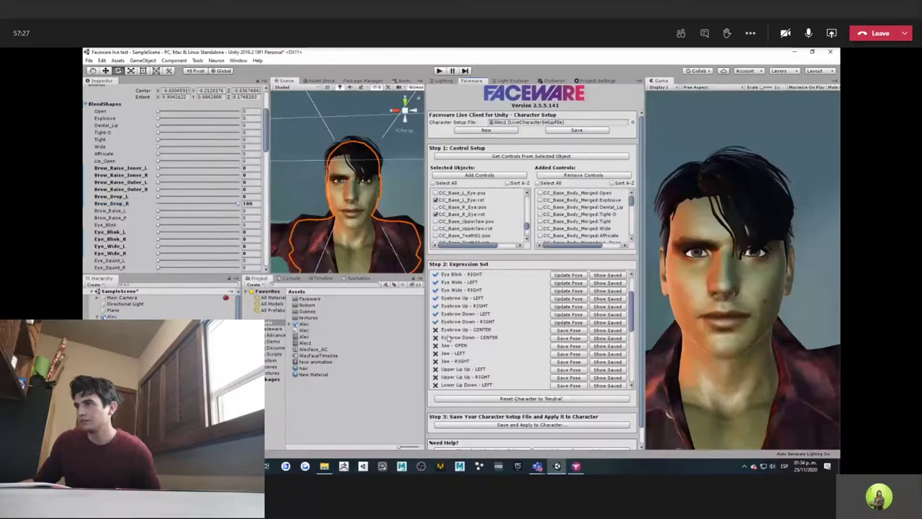
Return Brow_Drop_R to 0 and raise Brow_Raise_L to 100
{"action": "scroll", "coordinate": [448, 317], "scroll_direction": "down", "scroll_amount": 1}
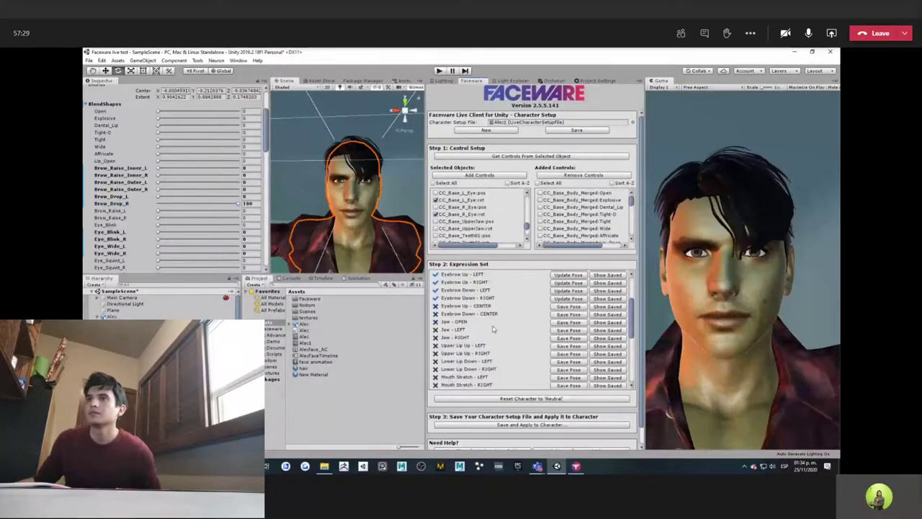
{"action": "left_click_drag", "start_coordinate": [238, 203], "coordinate": [144, 203]}
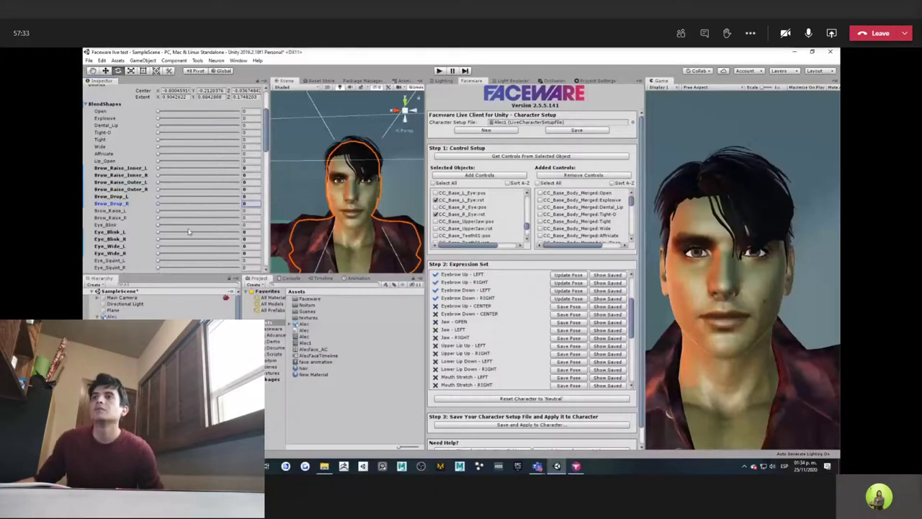
{"action": "scroll", "coordinate": [166, 214], "scroll_direction": "down", "scroll_amount": 2}
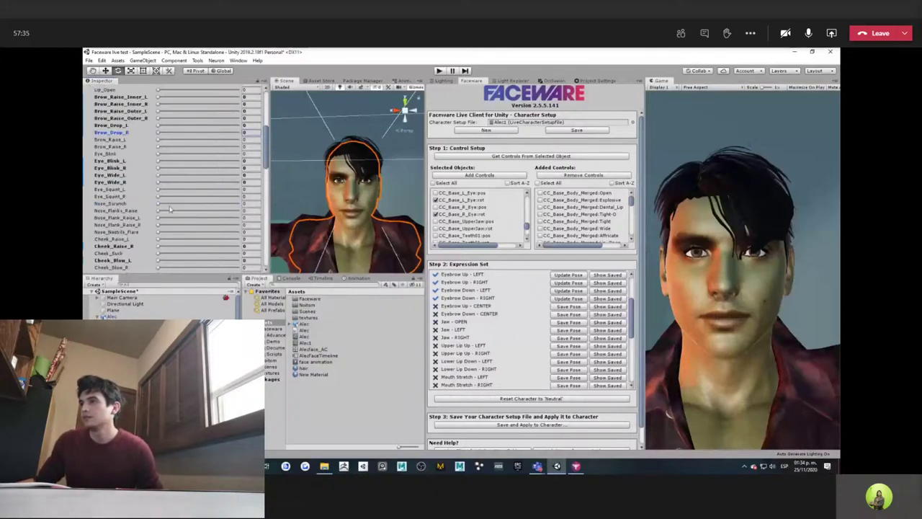
{"action": "scroll", "coordinate": [165, 215], "scroll_direction": "up", "scroll_amount": 2}
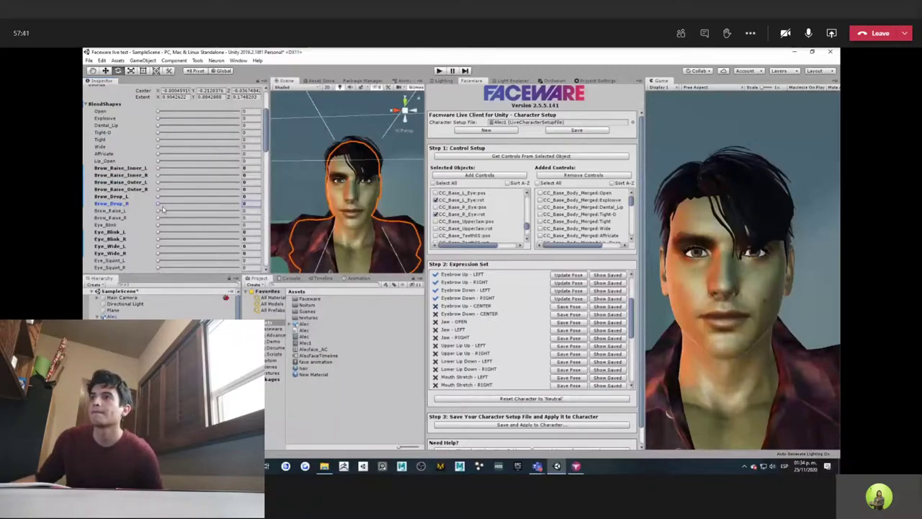
{"action": "left_click_drag", "start_coordinate": [160, 210], "coordinate": [239, 210]}
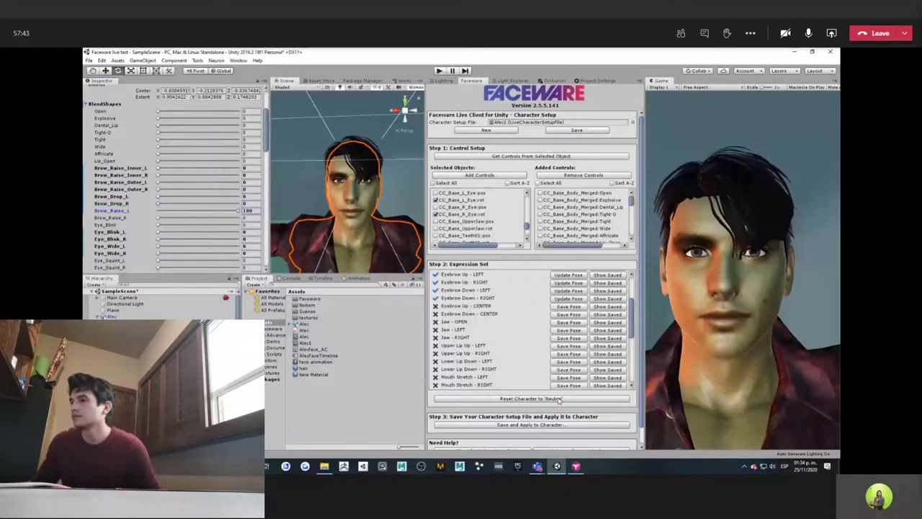
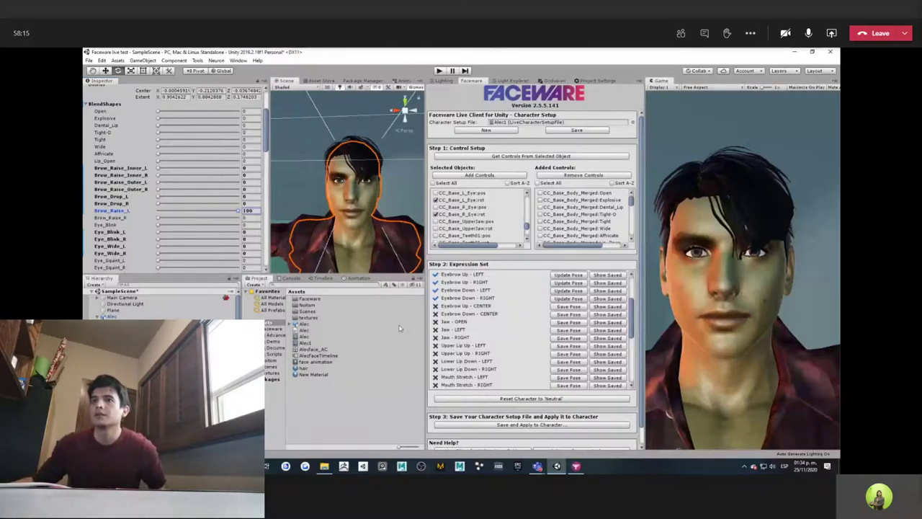
Raise Brow_Raise_Inner_L and Brow_Raise_Inner_R to 100 and save the face as Eyebrow Up - CENTER
{"action": "left_click", "coordinate": [163, 220]}
{"action": "left_click_drag", "start_coordinate": [164, 221], "coordinate": [249, 218]}
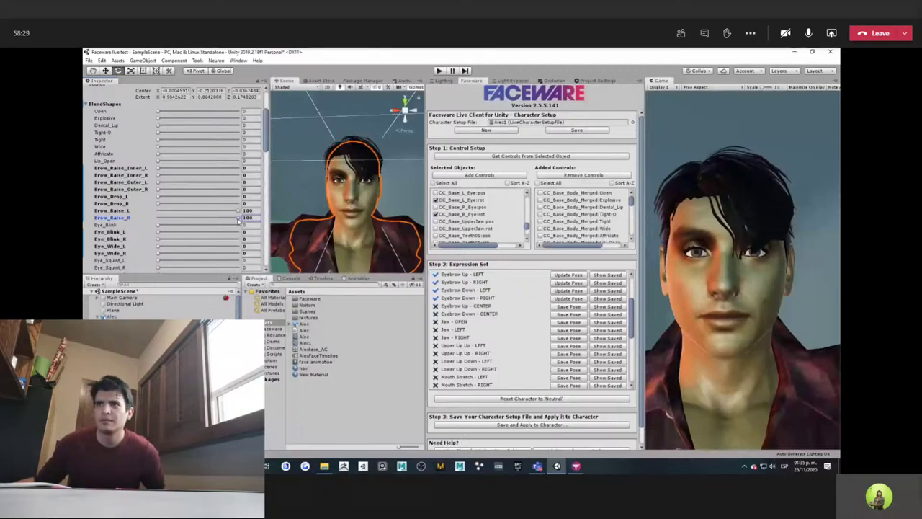
{"action": "left_click_drag", "start_coordinate": [238, 218], "coordinate": [157, 211]}
{"action": "left_click_drag", "start_coordinate": [159, 175], "coordinate": [242, 175]}
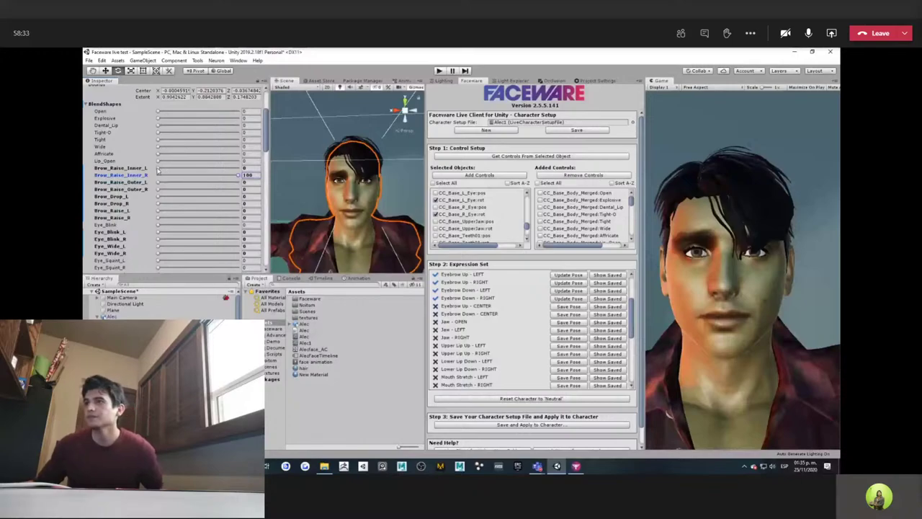
{"action": "left_click_drag", "start_coordinate": [157, 168], "coordinate": [262, 175]}
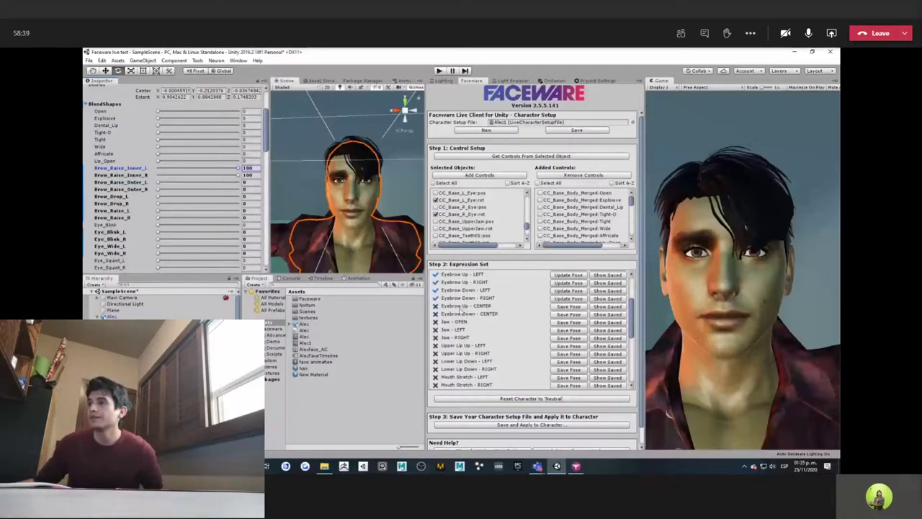
{"action": "left_click", "coordinate": [567, 306]}
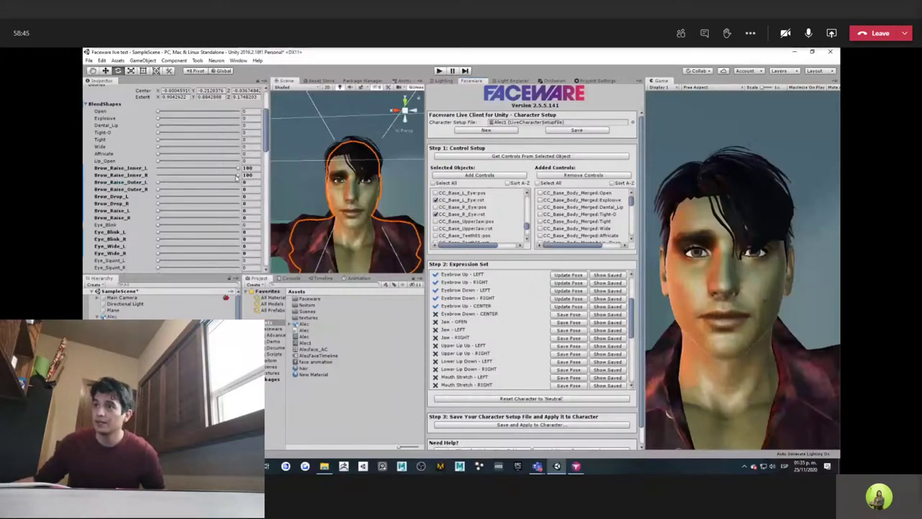
Reset the inner brow raises to 0 and set Brow_Drop_L and Brow_Drop_R to 100
{"action": "left_click_drag", "start_coordinate": [237, 173], "coordinate": [160, 188]}
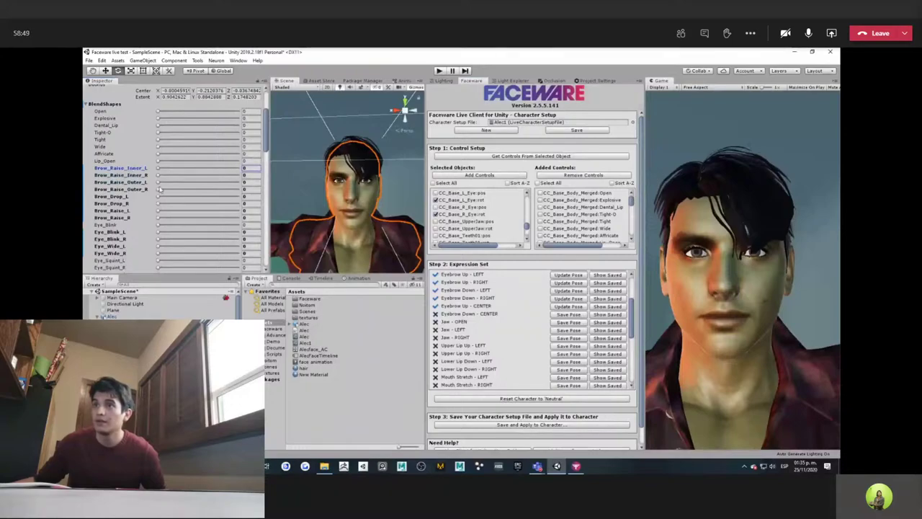
{"action": "left_click", "coordinate": [160, 196]}
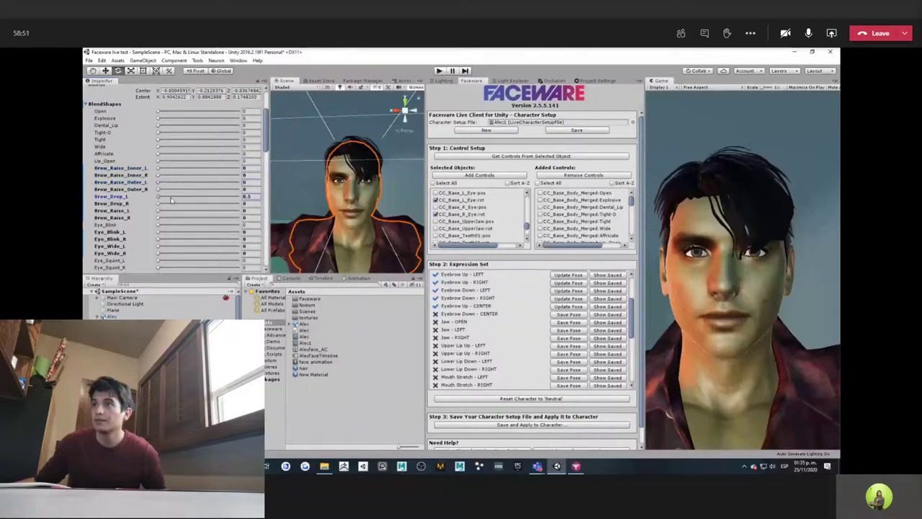
{"action": "left_click_drag", "start_coordinate": [172, 201], "coordinate": [245, 198]}
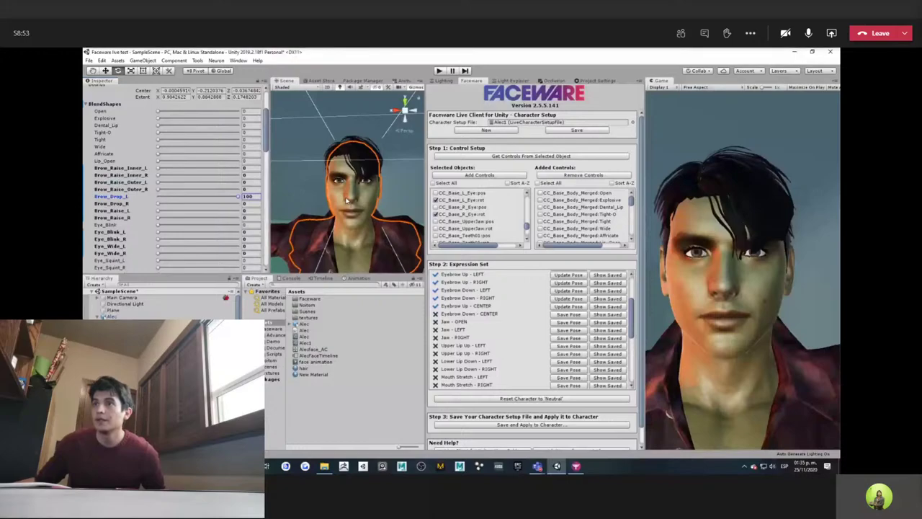
{"action": "left_click_drag", "start_coordinate": [178, 203], "coordinate": [245, 203]}
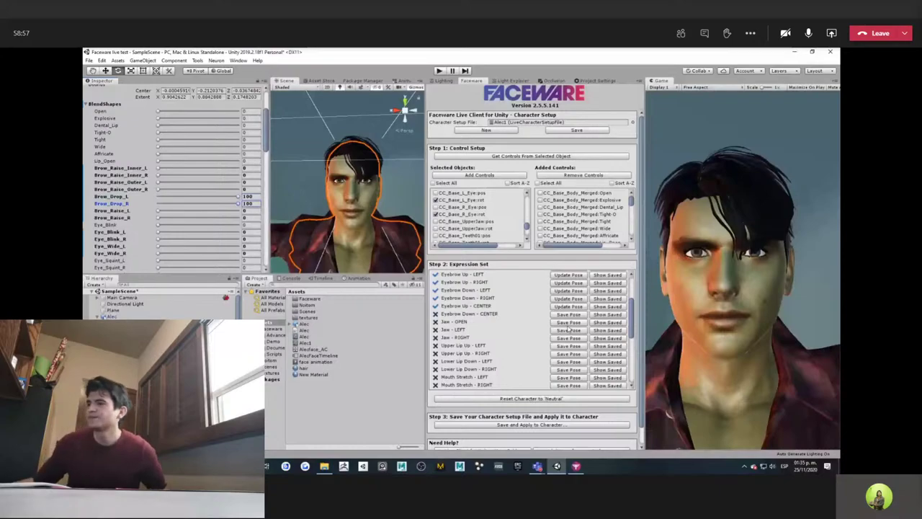
Save the dropped brows as Eyebrow Down - CENTER and filter the Hierarchy to the 'jaw' bones
{"action": "left_click", "coordinate": [568, 314]}
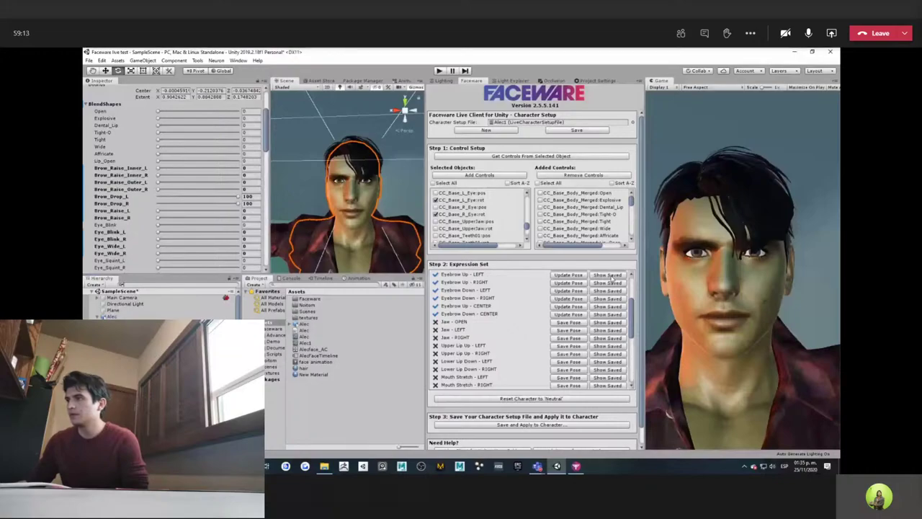
{"action": "scroll", "coordinate": [612, 277], "scroll_direction": "up", "scroll_amount": 3}
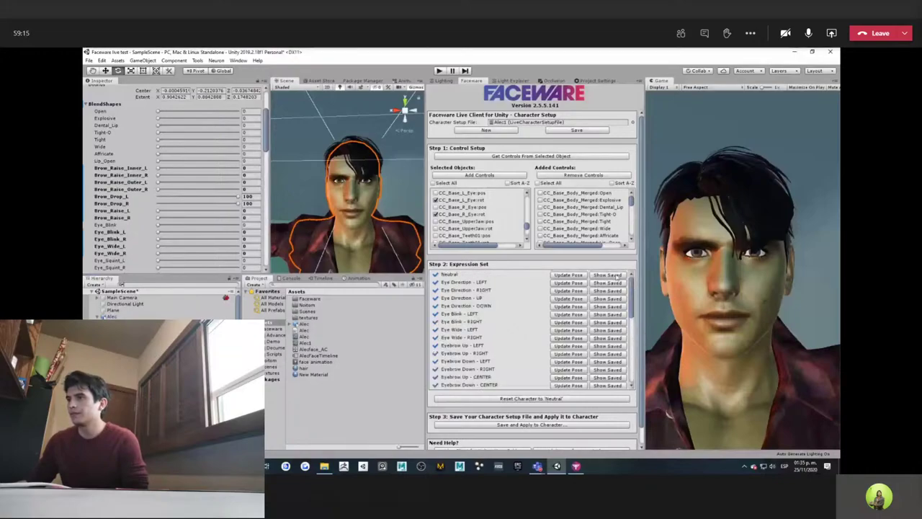
{"action": "scroll", "coordinate": [527, 351], "scroll_direction": "down", "scroll_amount": 3}
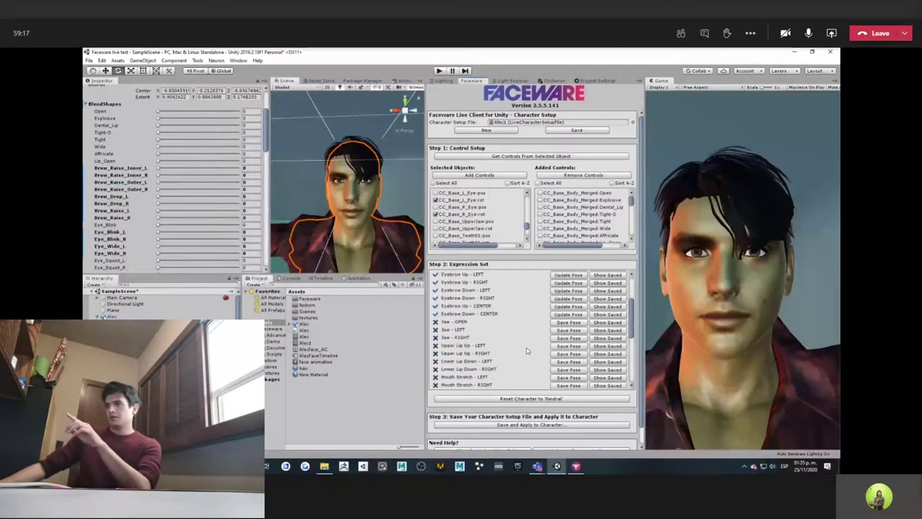
{"action": "left_click", "coordinate": [486, 345]}
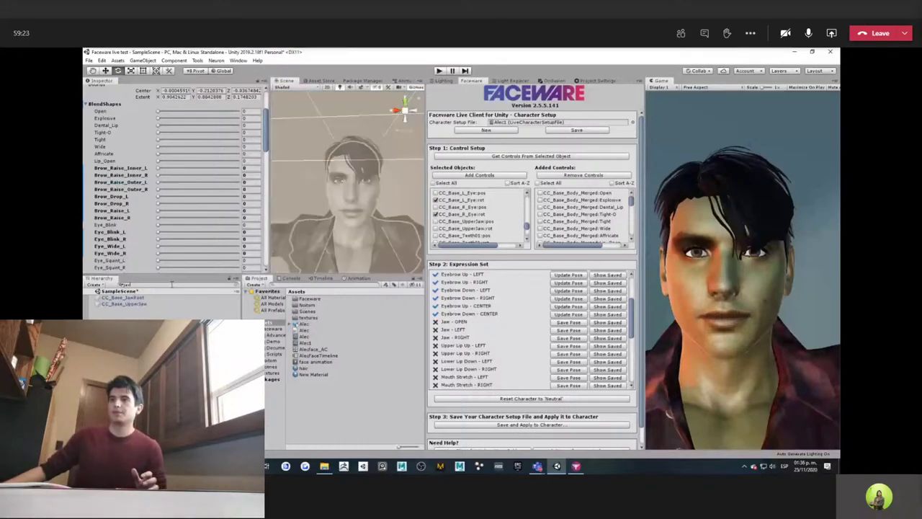
Rotate CC_Base_JawRoot to open the mouth and save it as the Jaw - OPEN pose
{"action": "left_click", "coordinate": [124, 296]}
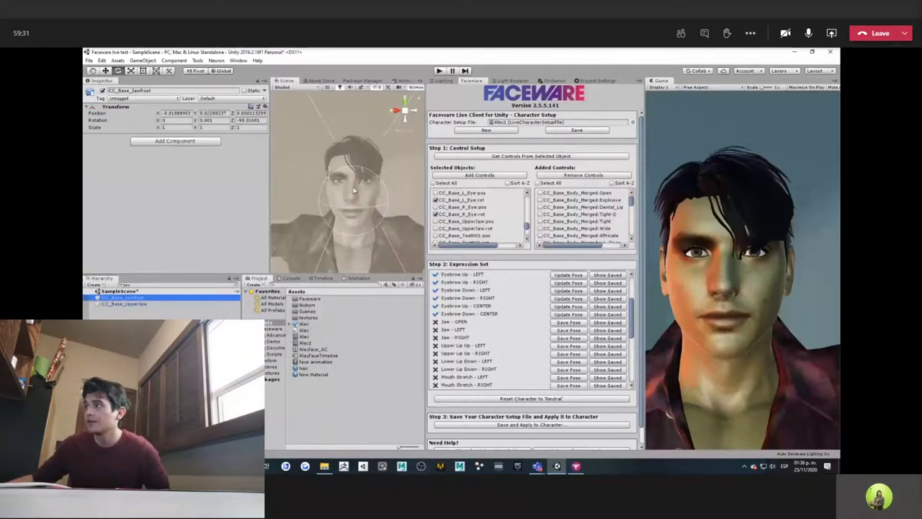
{"action": "left_click_drag", "start_coordinate": [355, 190], "coordinate": [352, 200]}
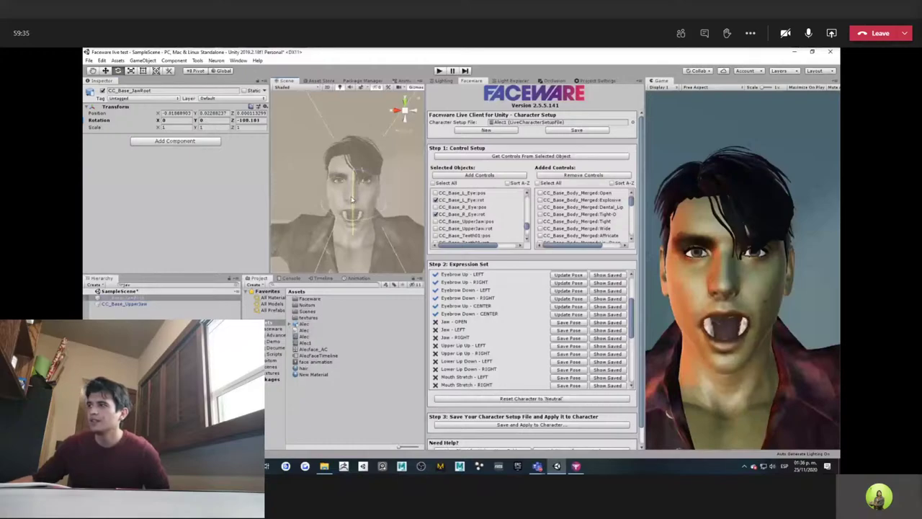
{"action": "left_click_drag", "start_coordinate": [352, 199], "coordinate": [352, 195]}
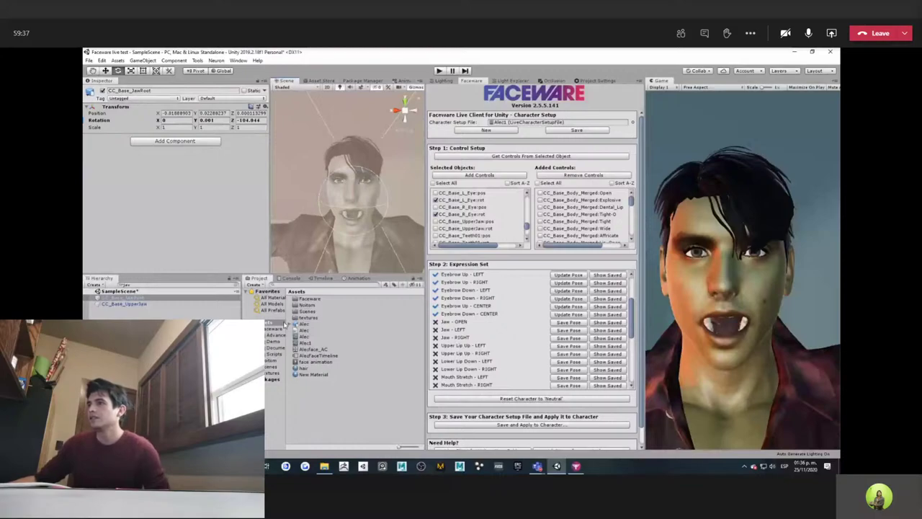
{"action": "left_click", "coordinate": [567, 323]}
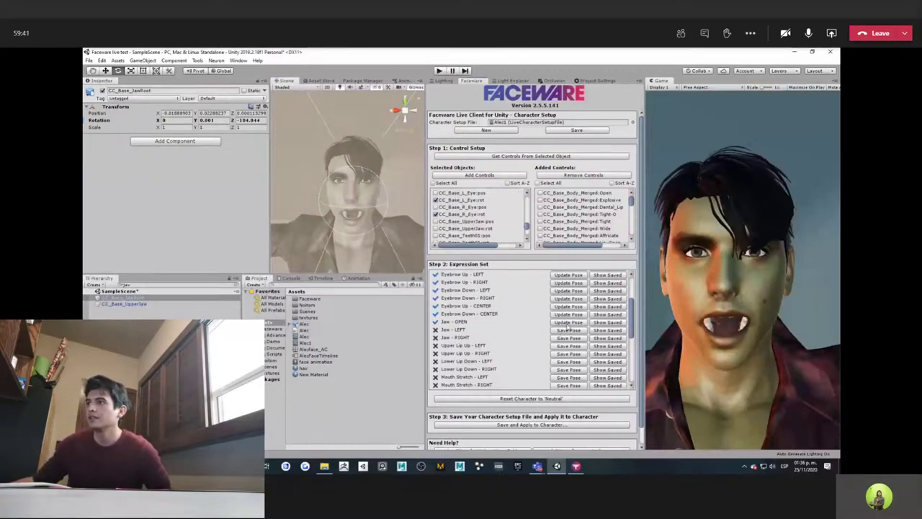
Preview the saved Neutral pose, then rotate the jaw sideways to rotation X 5.852
{"action": "scroll", "coordinate": [611, 278], "scroll_direction": "up", "scroll_amount": 5}
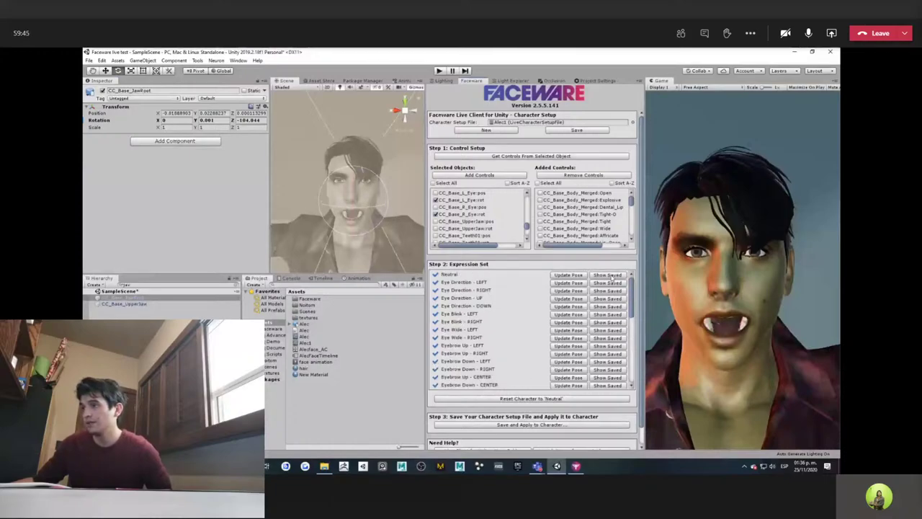
{"action": "left_click", "coordinate": [609, 275]}
{"action": "scroll", "coordinate": [439, 335], "scroll_direction": "down", "scroll_amount": 3}
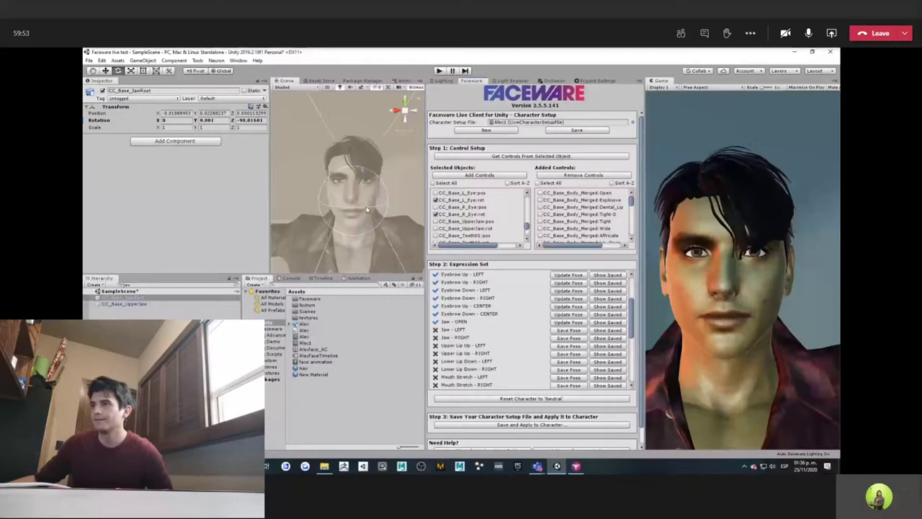
{"action": "left_click_drag", "start_coordinate": [367, 209], "coordinate": [360, 210]}
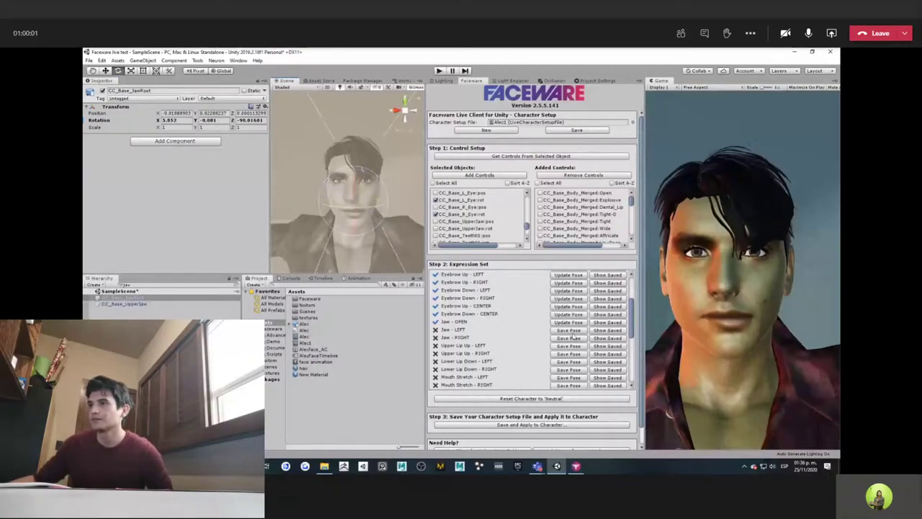
{"action": "left_click", "coordinate": [570, 331]}
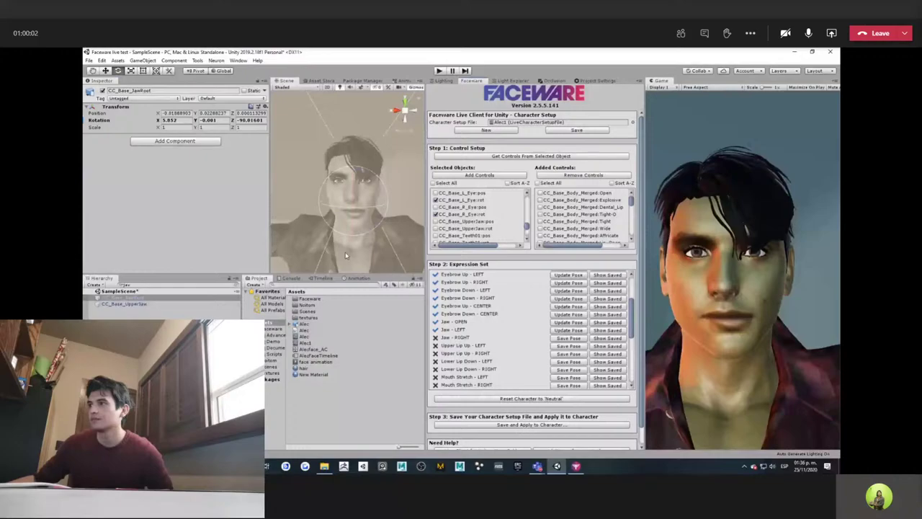
{"action": "left_click", "coordinate": [596, 317]}
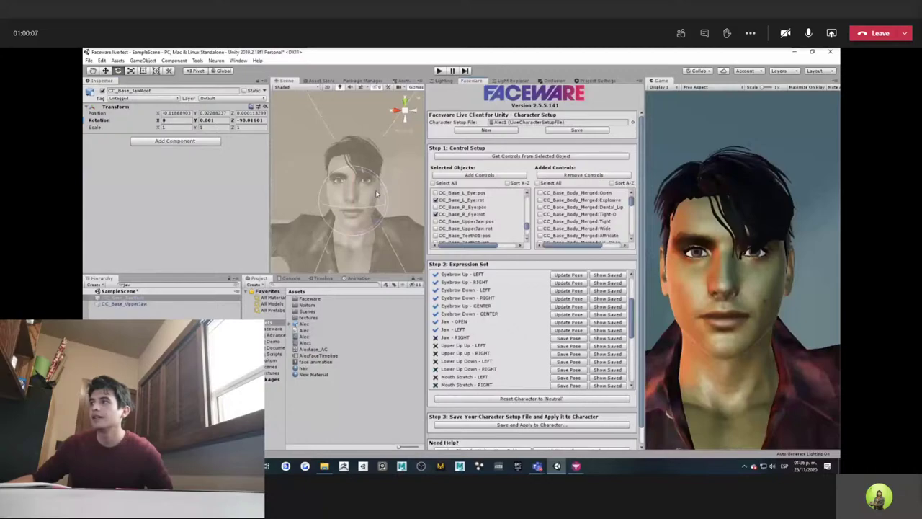
{"action": "left_click", "coordinate": [618, 369]}
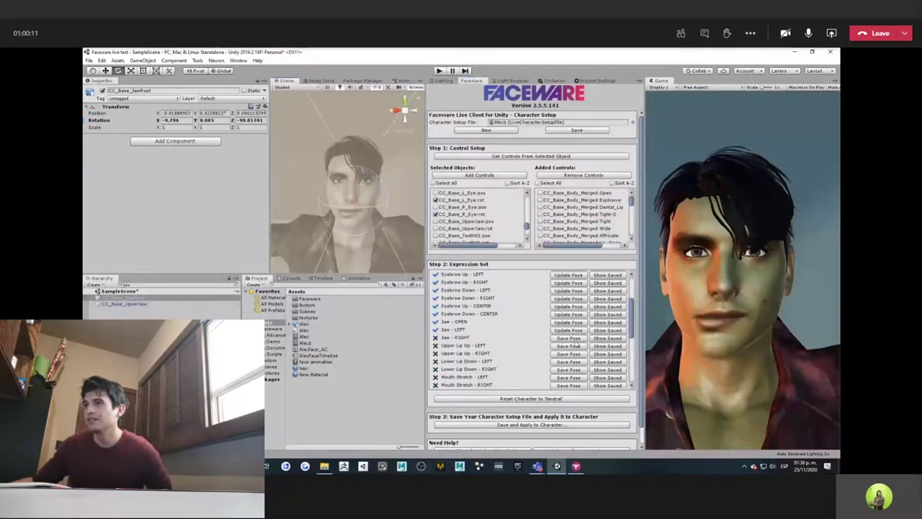
{"action": "scroll", "coordinate": [574, 345], "scroll_direction": "up", "scroll_amount": 3}
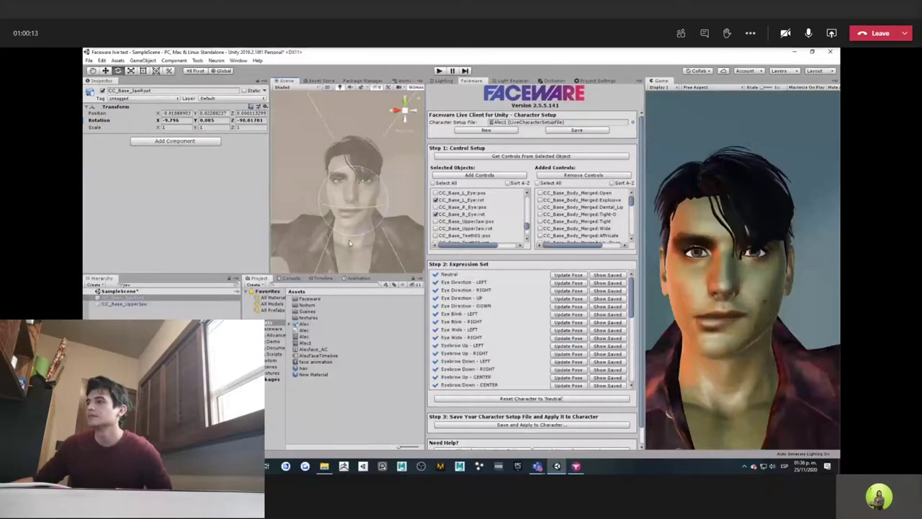
{"action": "scroll", "coordinate": [508, 295], "scroll_direction": "down", "scroll_amount": 5}
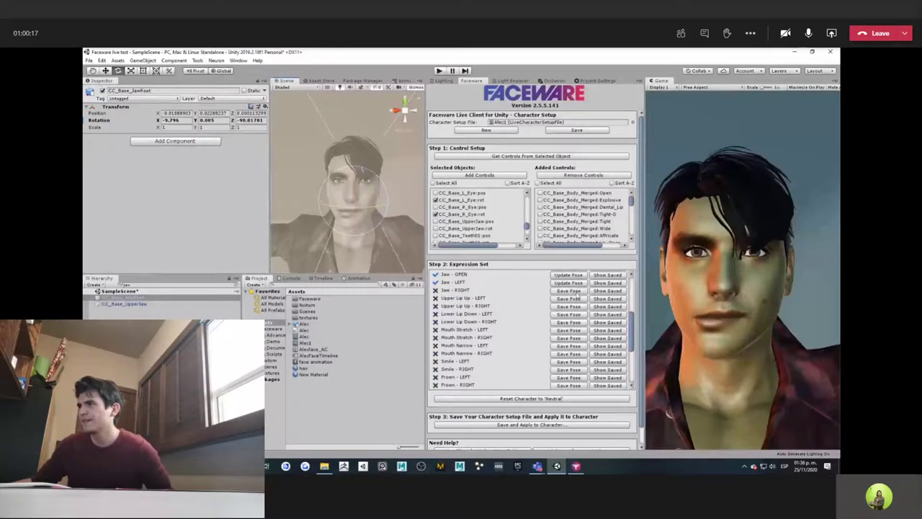
{"action": "left_click", "coordinate": [571, 291]}
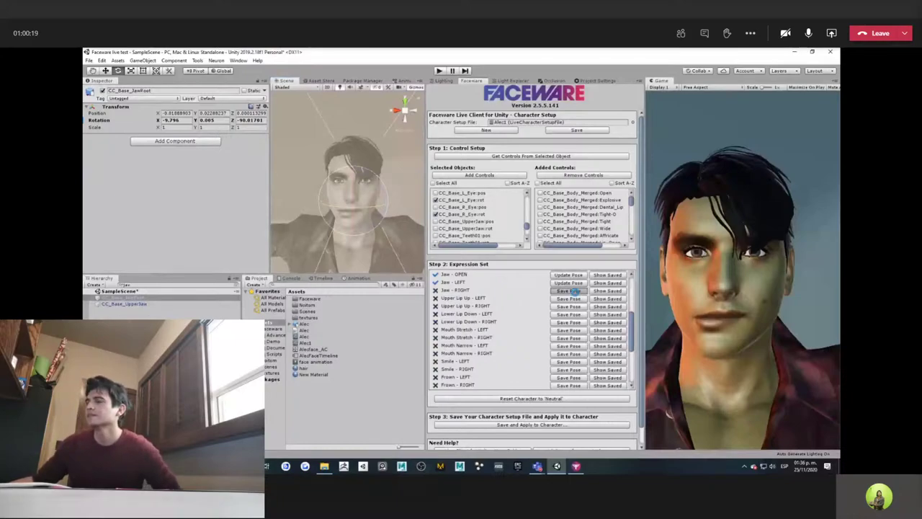
{"action": "scroll", "coordinate": [589, 298], "scroll_direction": "up", "scroll_amount": 5}
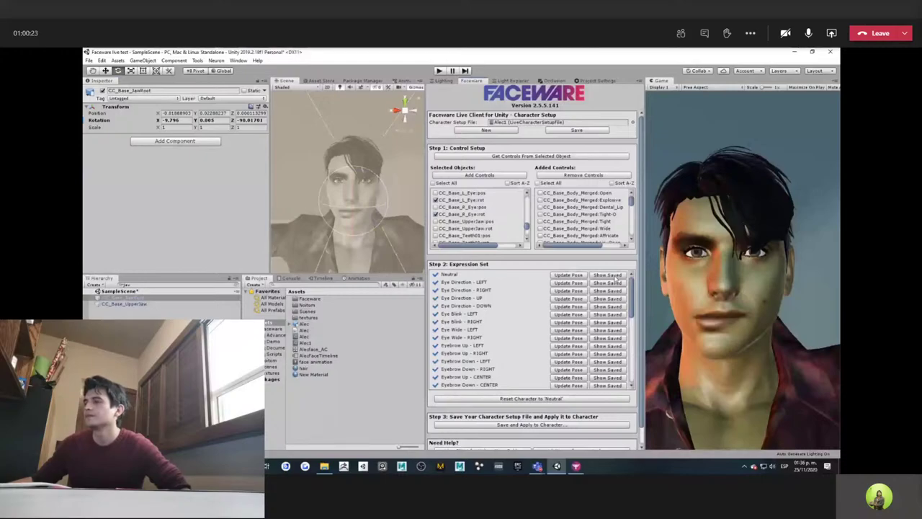
{"action": "scroll", "coordinate": [553, 335], "scroll_direction": "down", "scroll_amount": 10}
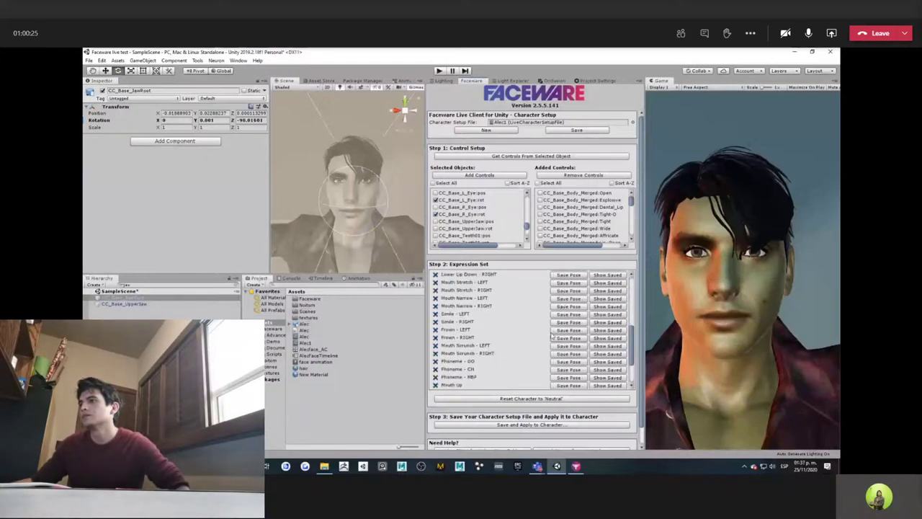
{"action": "scroll", "coordinate": [553, 334], "scroll_direction": "up", "scroll_amount": 3}
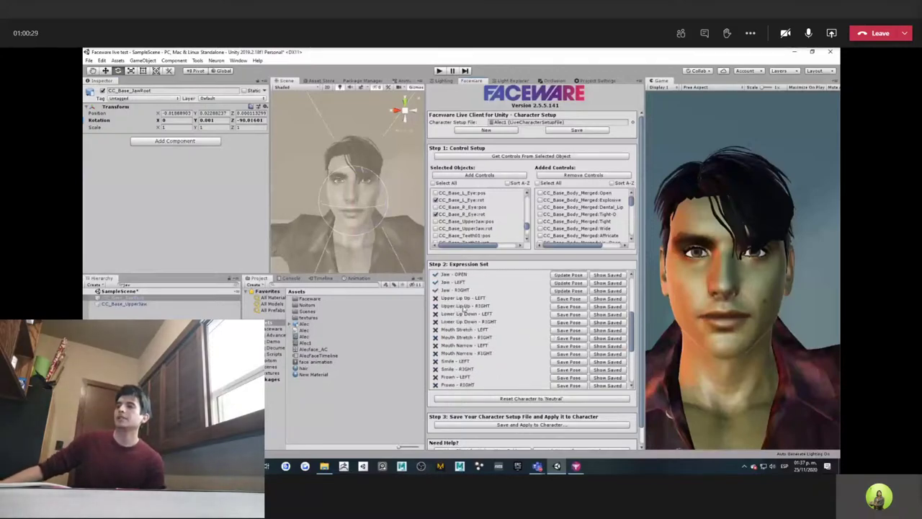
{"action": "left_click", "coordinate": [153, 285]}
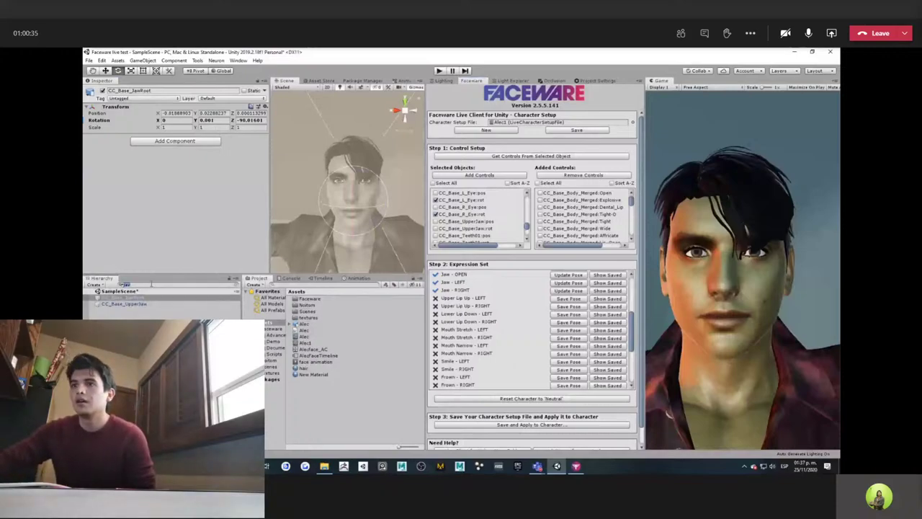
Clear the 'jaw' Hierarchy search so the full SampleScene is listed again
{"action": "key", "text": "BackSpace"}
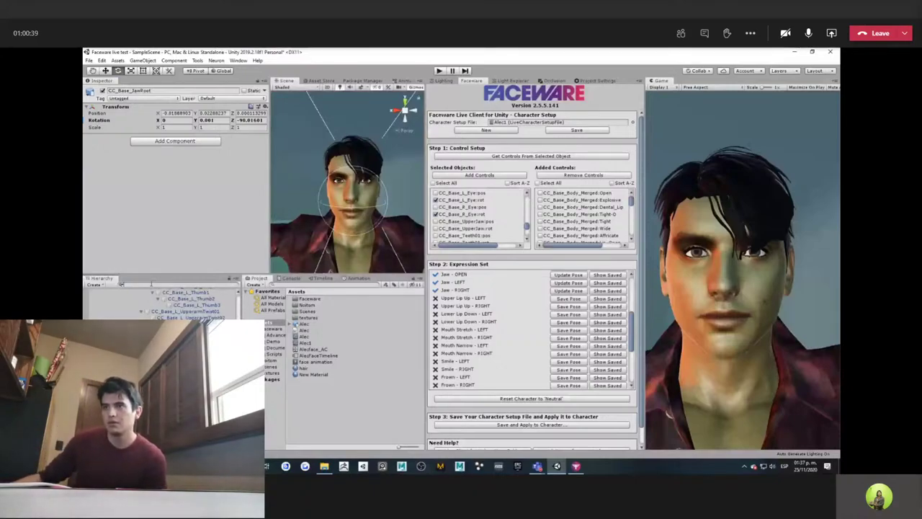
{"action": "scroll", "coordinate": [162, 302], "scroll_direction": "down", "scroll_amount": 5}
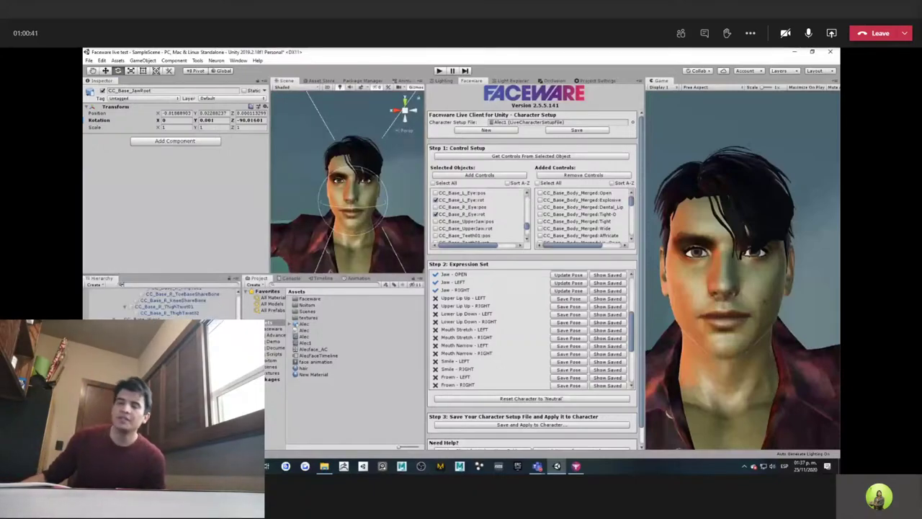
{"action": "scroll", "coordinate": [173, 303], "scroll_direction": "up", "scroll_amount": 3}
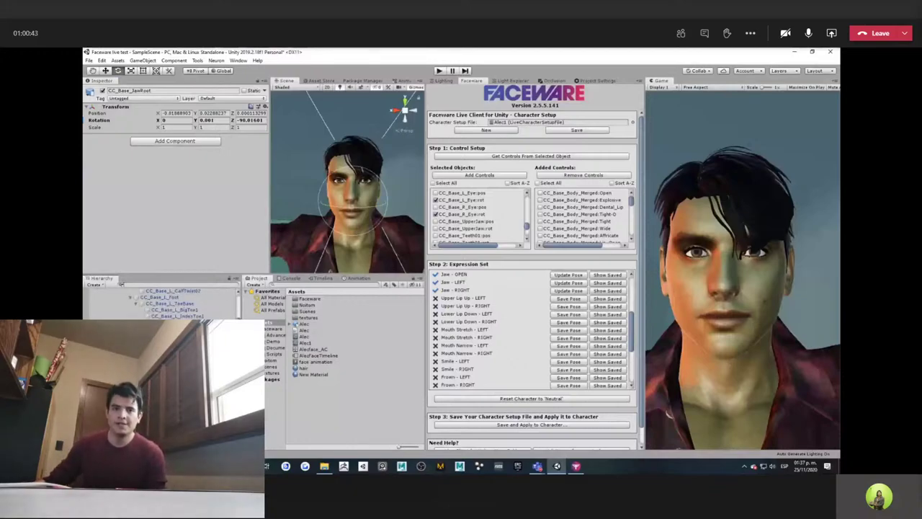
{"action": "scroll", "coordinate": [121, 283], "scroll_direction": "up", "scroll_amount": 10}
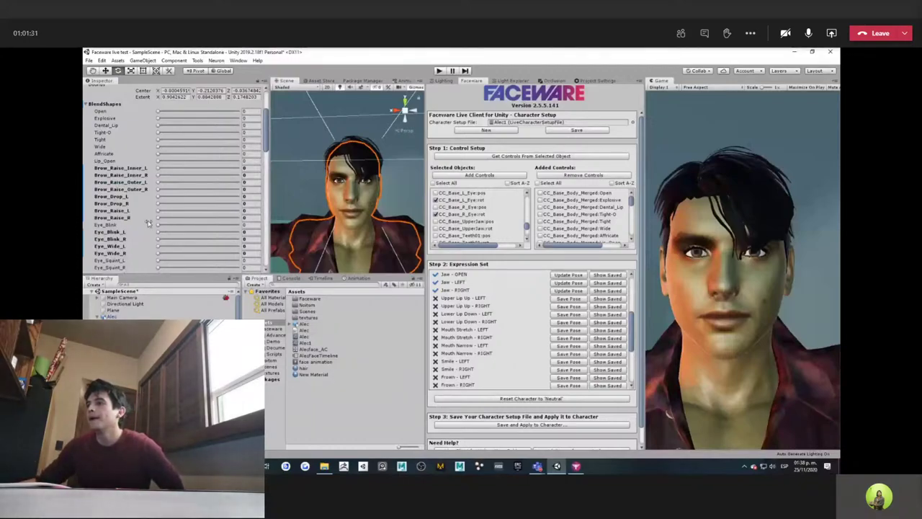
Set Mouth_Snarl_Upper_L to 100 and save the face as Upper Lip Up - LEFT
{"action": "scroll", "coordinate": [148, 223], "scroll_direction": "down", "scroll_amount": 3}
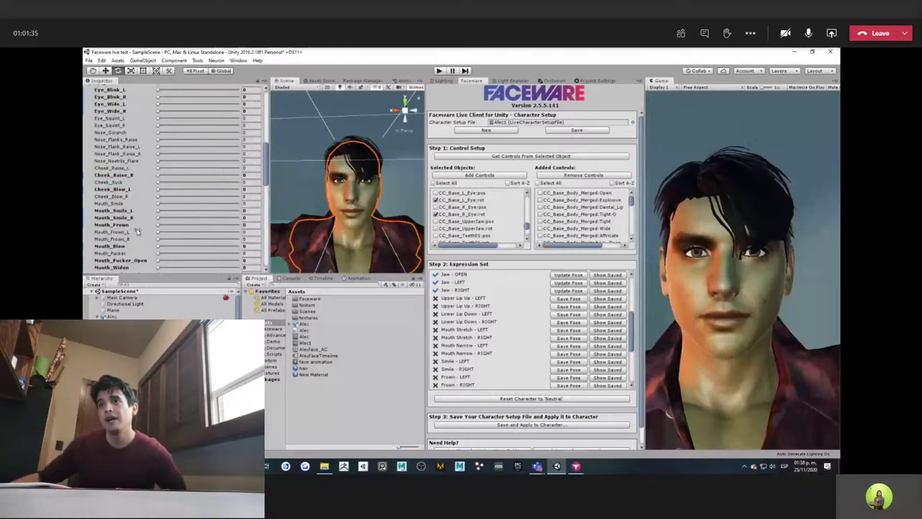
{"action": "scroll", "coordinate": [138, 232], "scroll_direction": "down", "scroll_amount": 3}
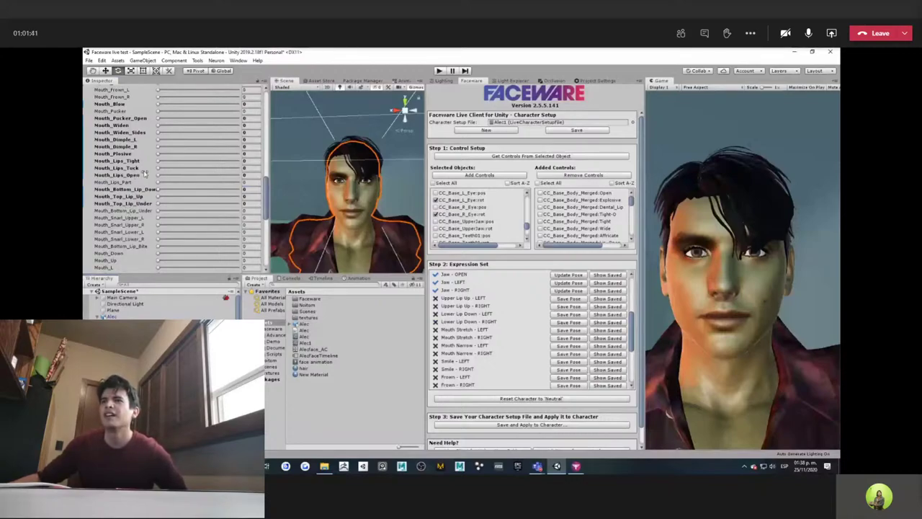
{"action": "scroll", "coordinate": [144, 173], "scroll_direction": "up", "scroll_amount": 3}
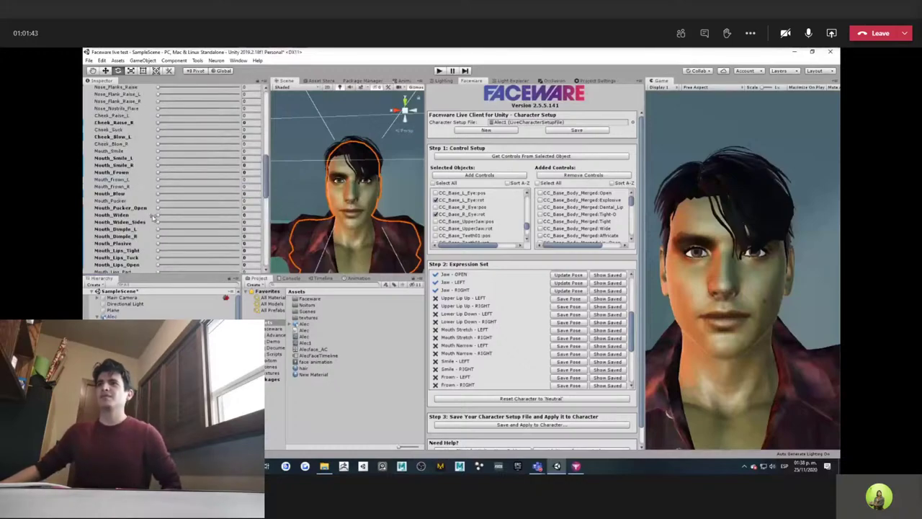
{"action": "scroll", "coordinate": [153, 208], "scroll_direction": "down", "scroll_amount": 3}
{"action": "mouse_move", "coordinate": [158, 157]}
{"action": "left_mouse_down"}
{"action": "mouse_move", "coordinate": [232, 160]}
{"action": "mouse_move", "coordinate": [157, 159]}
{"action": "left_mouse_up"}
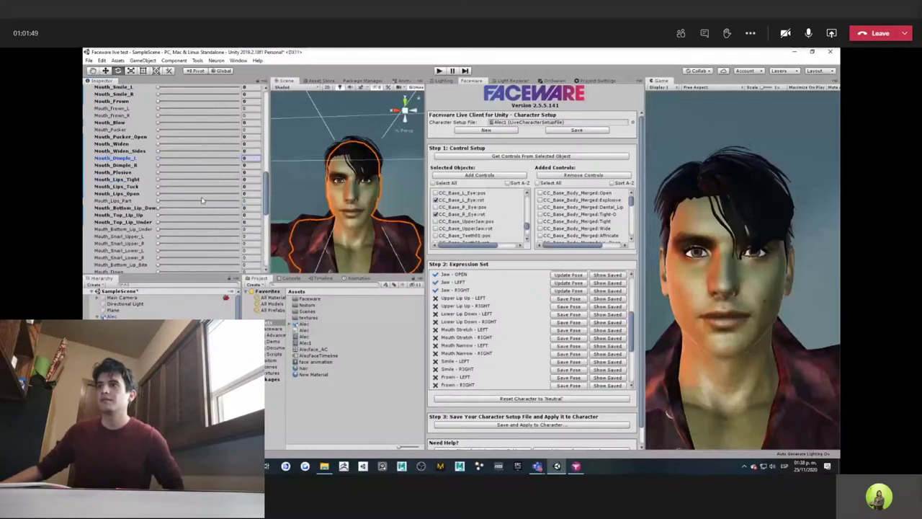
{"action": "left_click_drag", "start_coordinate": [268, 191], "coordinate": [291, 191]}
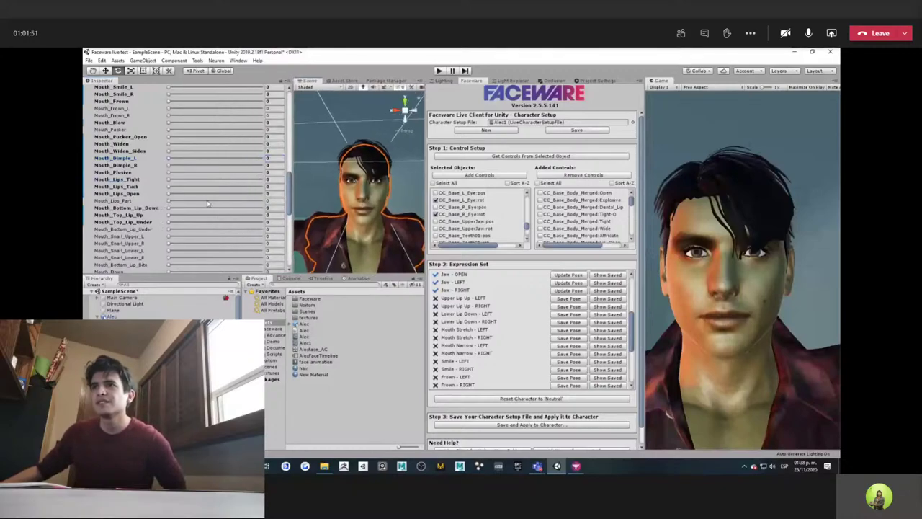
{"action": "left_click", "coordinate": [170, 216]}
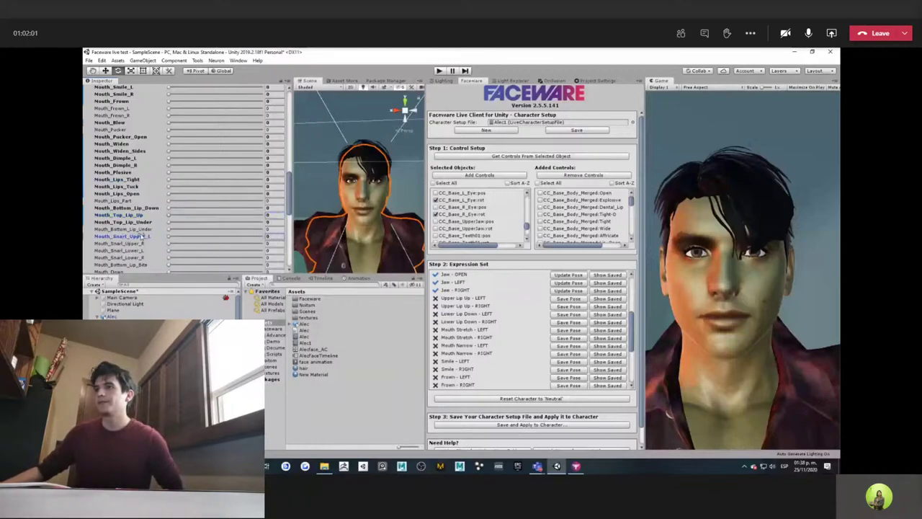
{"action": "left_click", "coordinate": [142, 236]}
{"action": "type", "text": "100"}
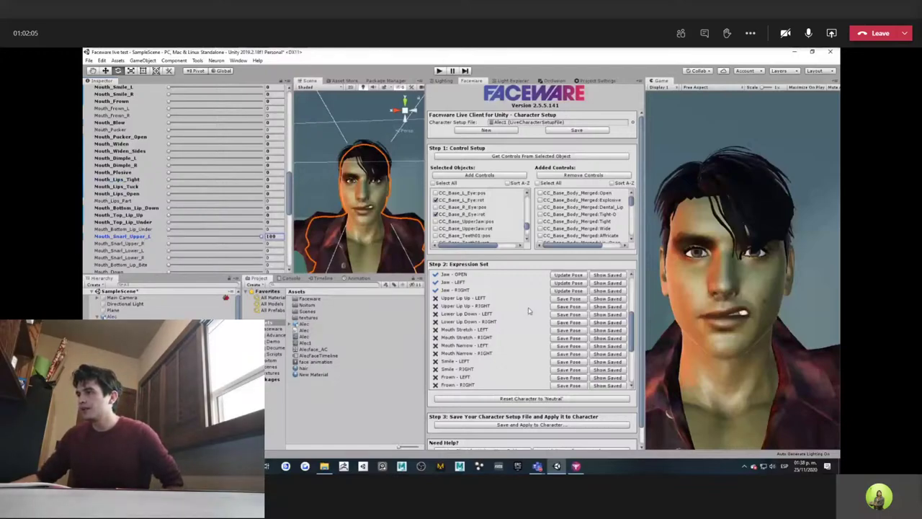
{"action": "left_click", "coordinate": [574, 299]}
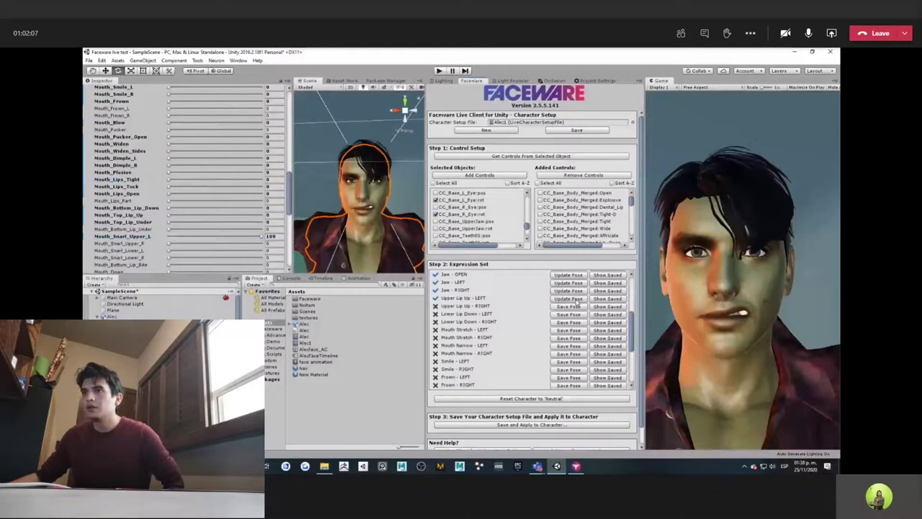
Save Upper Lip Up - RIGHT, Lower Lip Down - LEFT and RIGHT poses, resetting each snarl shape to 0
{"action": "left_click_drag", "start_coordinate": [263, 236], "coordinate": [359, 205]}
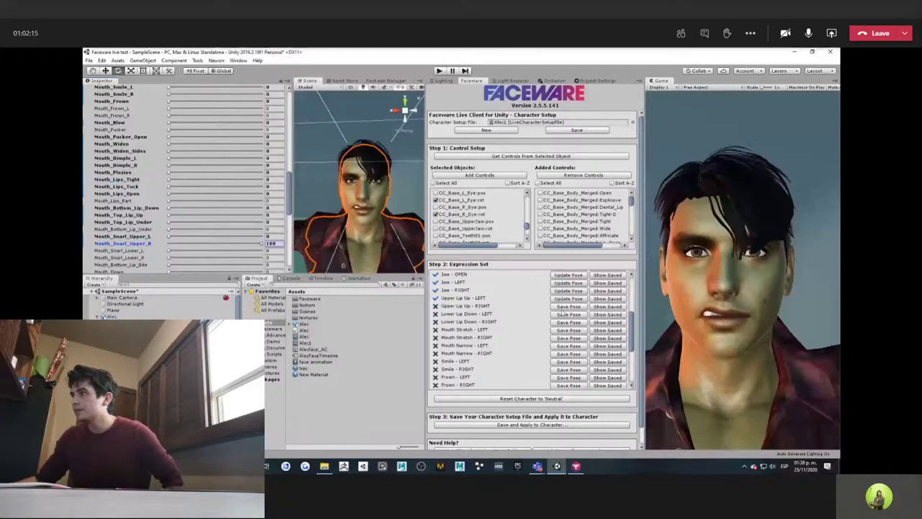
{"action": "left_click", "coordinate": [565, 306]}
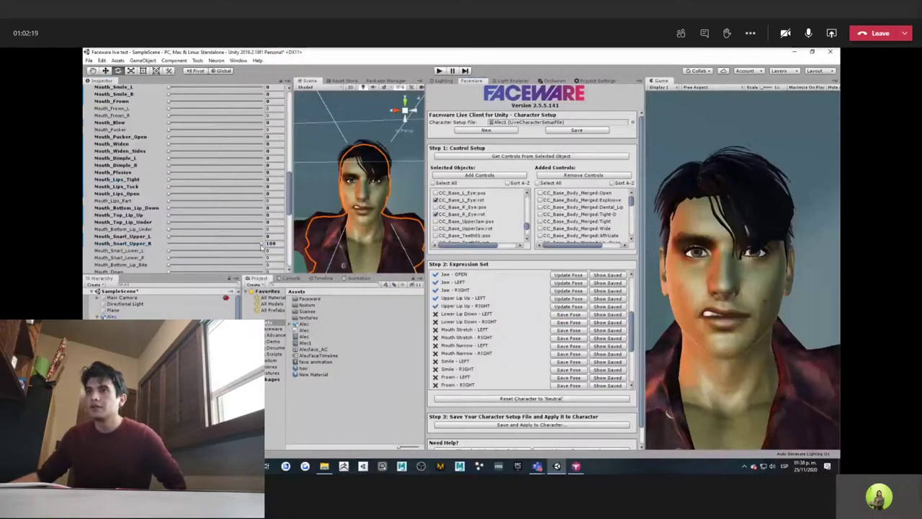
{"action": "mouse_move", "coordinate": [263, 243]}
{"action": "left_mouse_down"}
{"action": "mouse_move", "coordinate": [167, 272]}
{"action": "mouse_move", "coordinate": [264, 250]}
{"action": "left_mouse_up"}
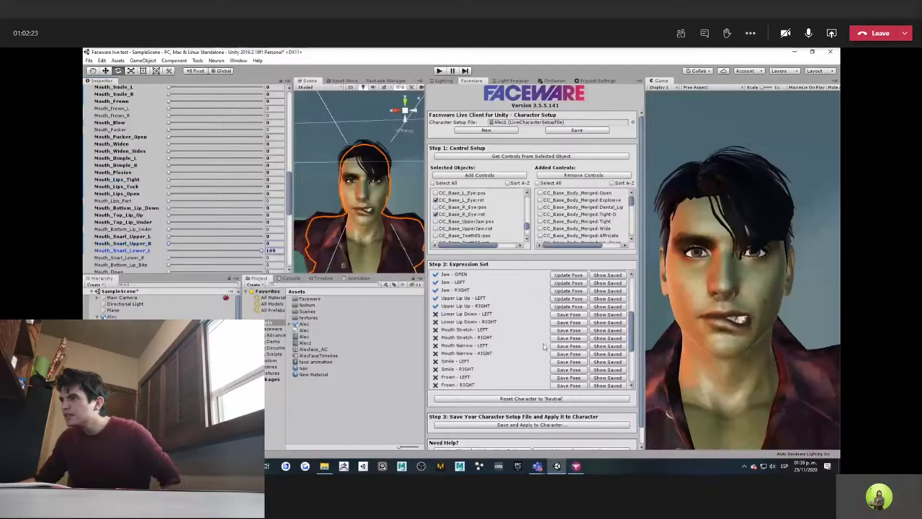
{"action": "left_click", "coordinate": [569, 314]}
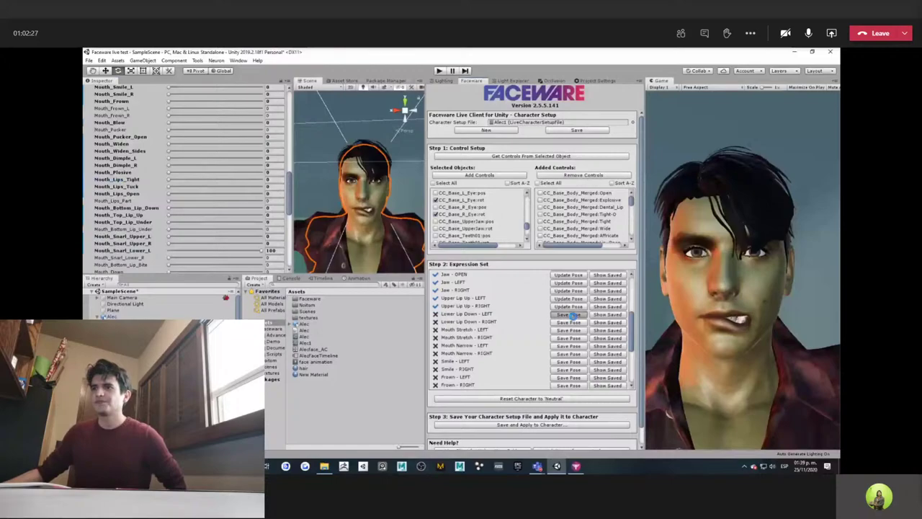
{"action": "mouse_move", "coordinate": [264, 251]}
{"action": "left_mouse_down"}
{"action": "mouse_move", "coordinate": [255, 250]}
{"action": "mouse_move", "coordinate": [265, 257]}
{"action": "left_mouse_up"}
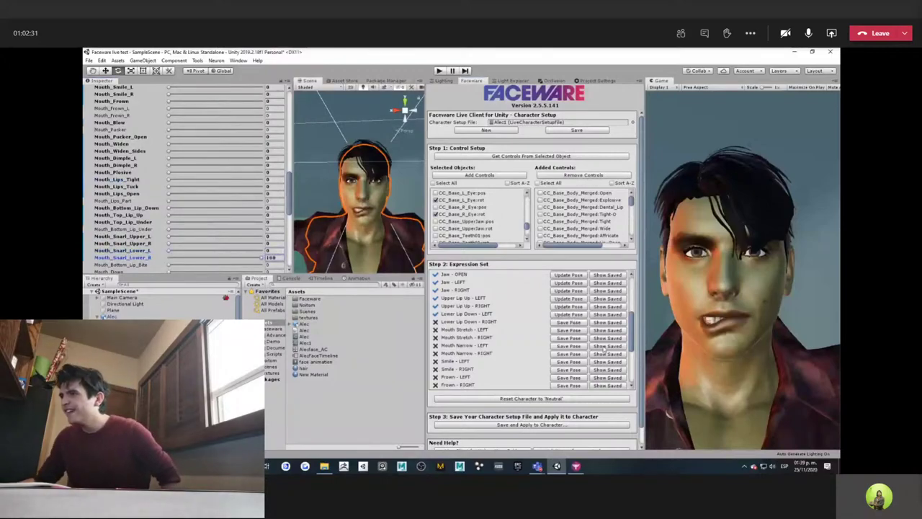
{"action": "left_click", "coordinate": [570, 323]}
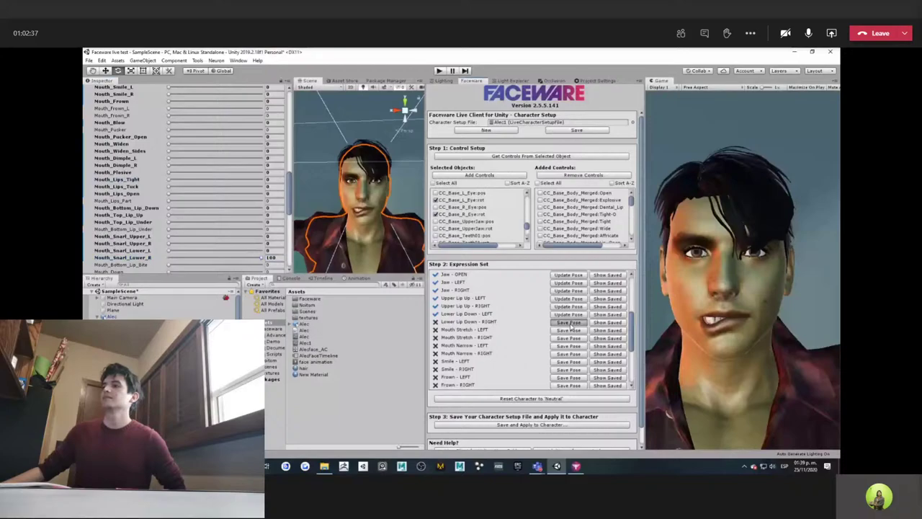
{"action": "left_click", "coordinate": [570, 323]}
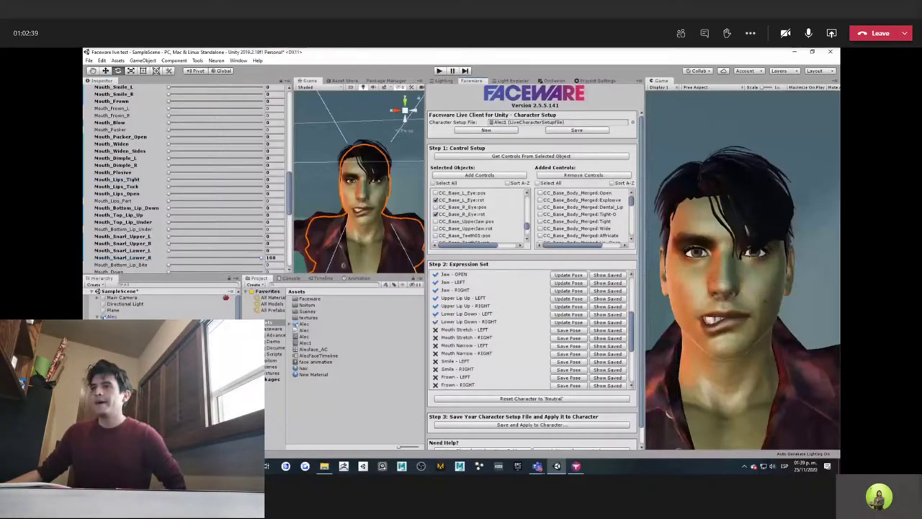
{"action": "left_click_drag", "start_coordinate": [264, 258], "coordinate": [169, 258]}
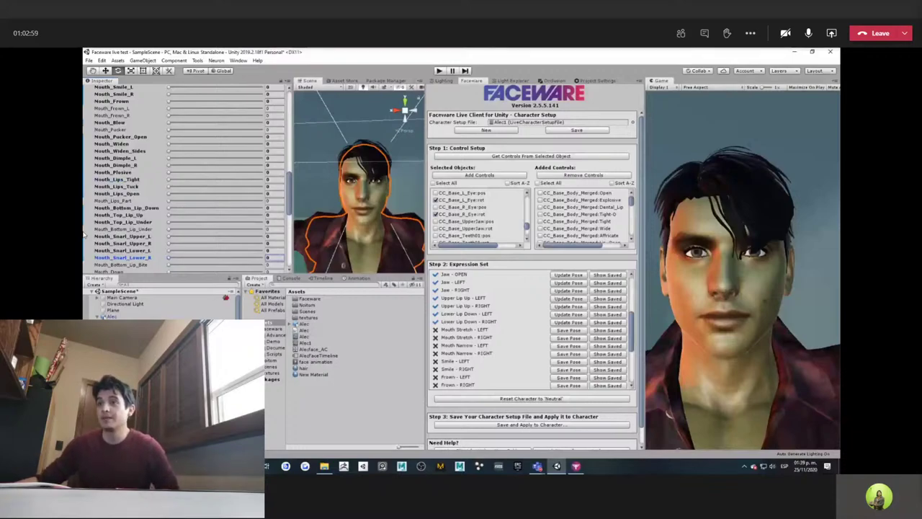
{"action": "scroll", "coordinate": [154, 249], "scroll_direction": "down", "scroll_amount": 3}
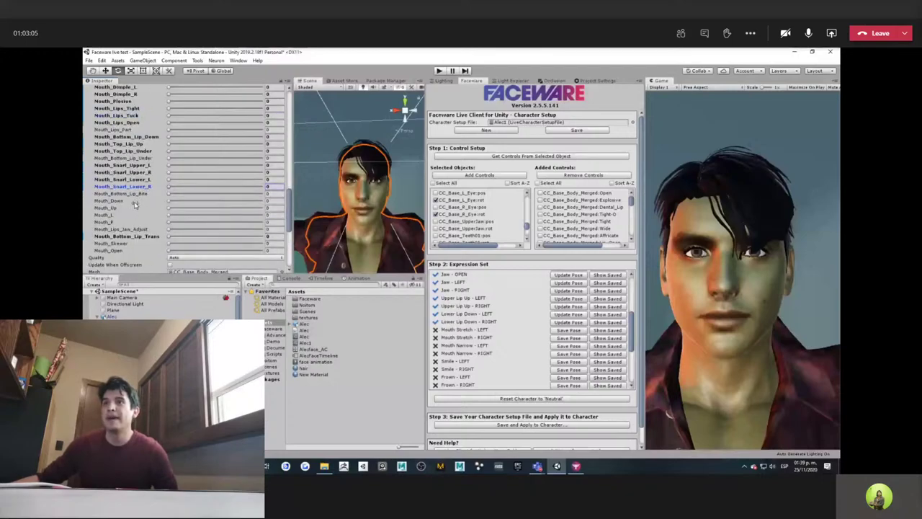
{"action": "scroll", "coordinate": [135, 205], "scroll_direction": "up", "scroll_amount": 6}
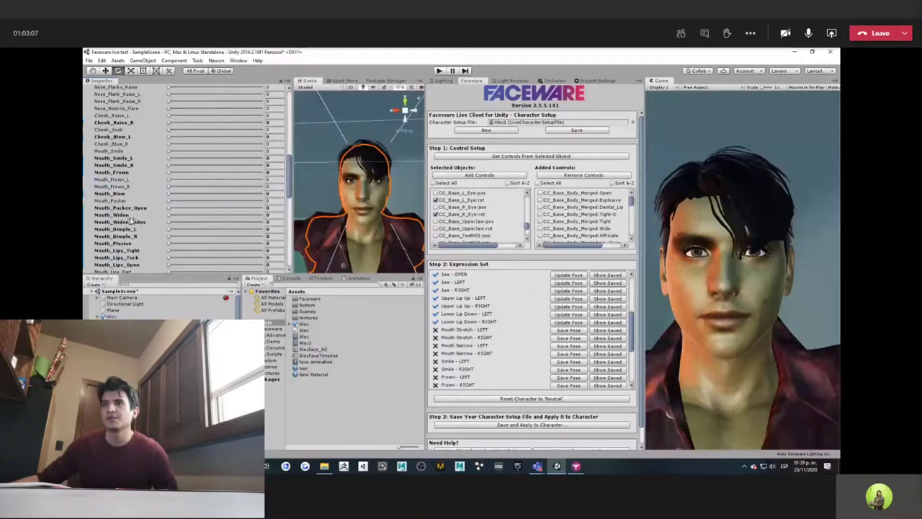
{"action": "left_click_drag", "start_coordinate": [171, 216], "coordinate": [274, 216]}
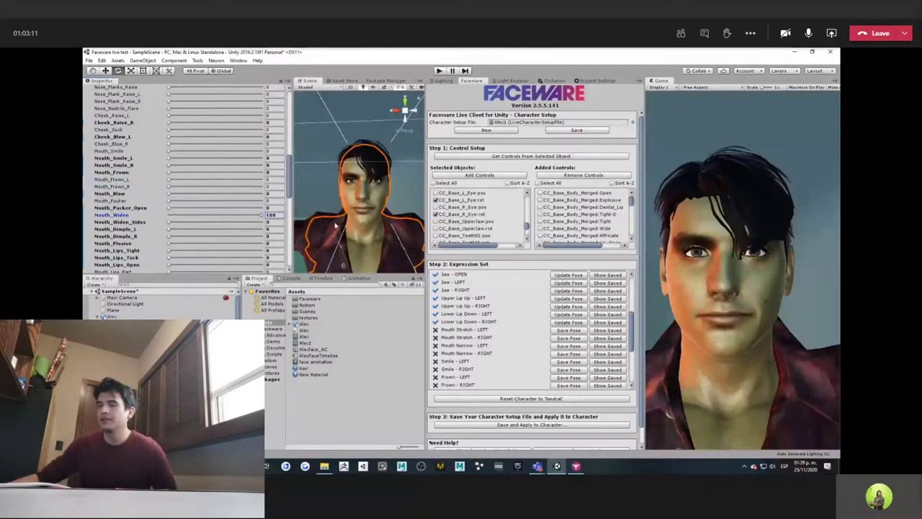
{"action": "left_click_drag", "start_coordinate": [263, 215], "coordinate": [158, 222]}
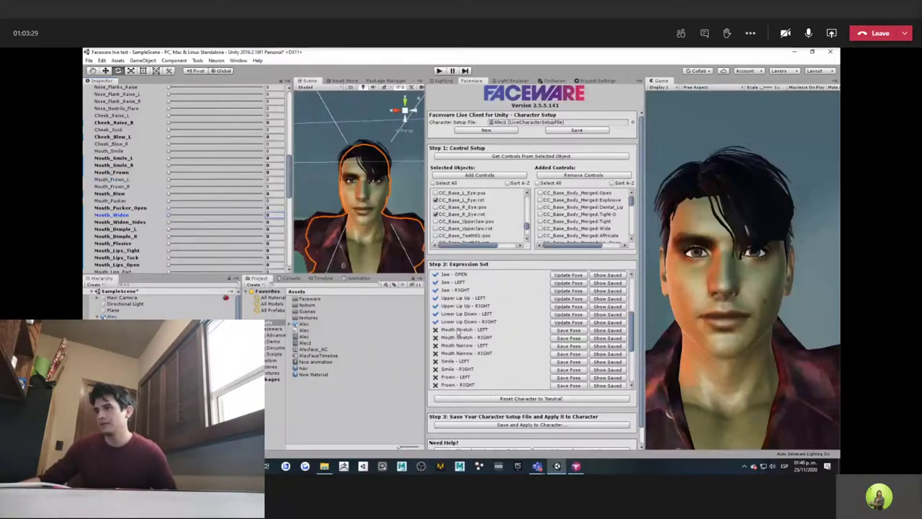
Set Mouth_Smile_L to 100 and save the face as Smile - LEFT
{"action": "scroll", "coordinate": [459, 338], "scroll_direction": "down", "scroll_amount": 1}
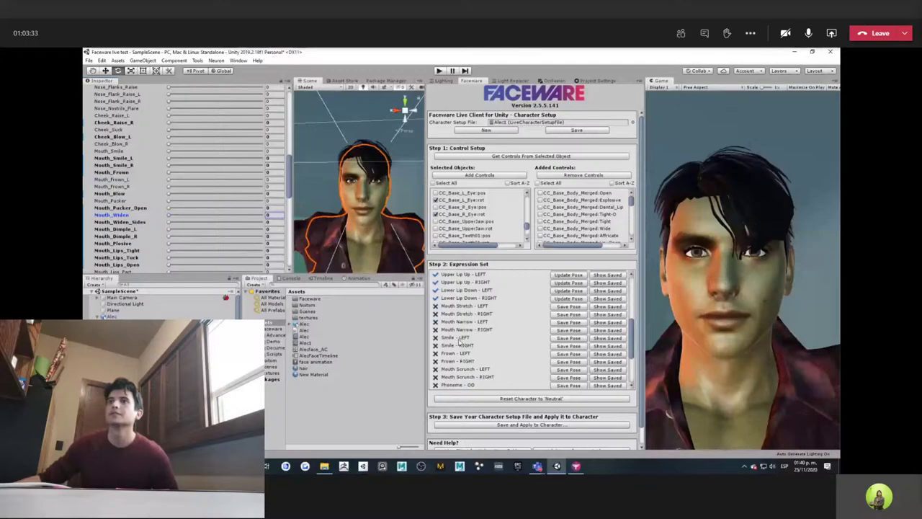
{"action": "scroll", "coordinate": [152, 225], "scroll_direction": "up", "scroll_amount": 5}
{"action": "scroll", "coordinate": [152, 224], "scroll_direction": "up", "scroll_amount": 5}
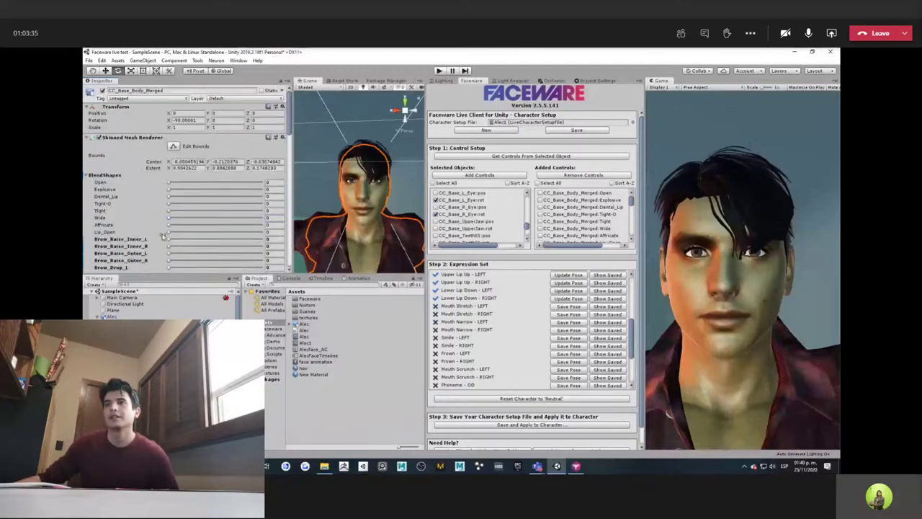
{"action": "scroll", "coordinate": [163, 236], "scroll_direction": "down", "scroll_amount": 5}
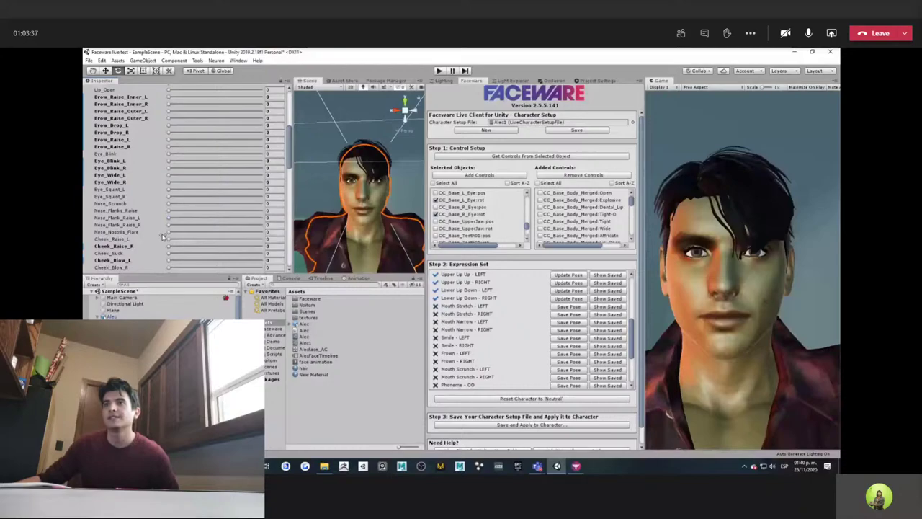
{"action": "scroll", "coordinate": [163, 236], "scroll_direction": "down", "scroll_amount": 3}
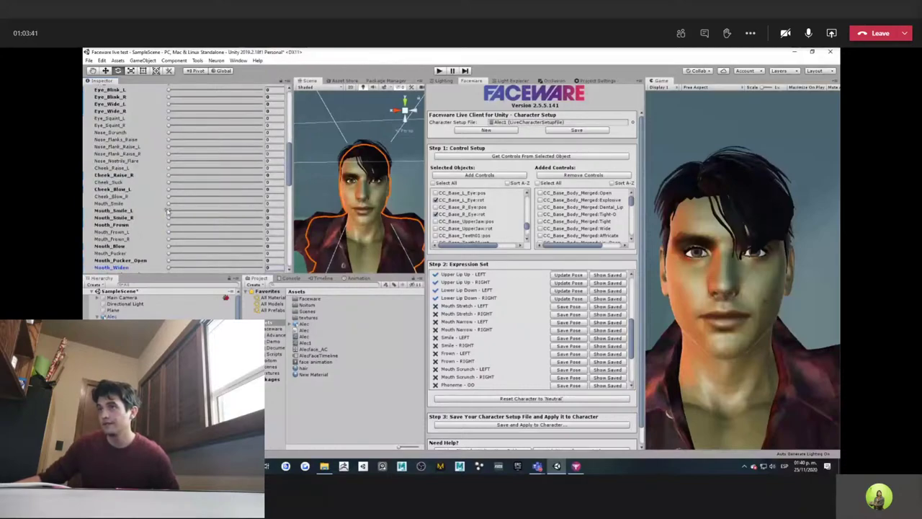
{"action": "left_click_drag", "start_coordinate": [168, 210], "coordinate": [178, 210]}
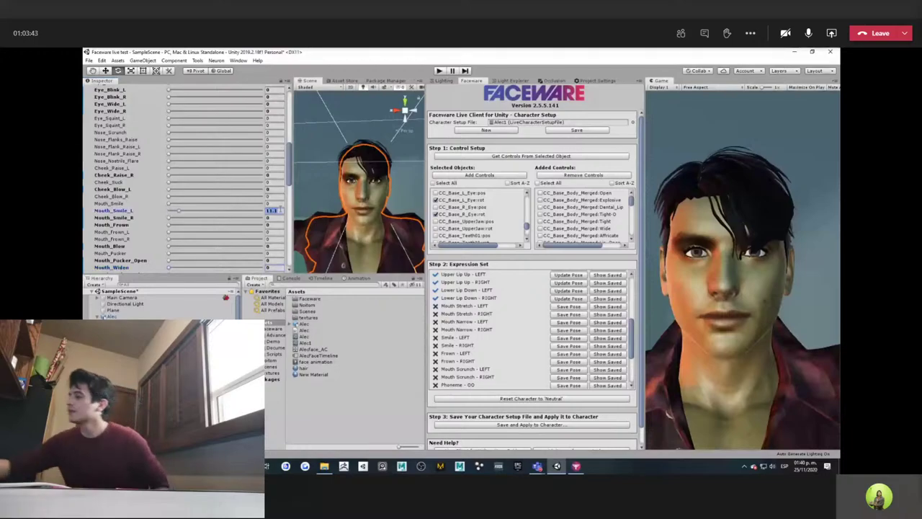
{"action": "type", "text": "1"}
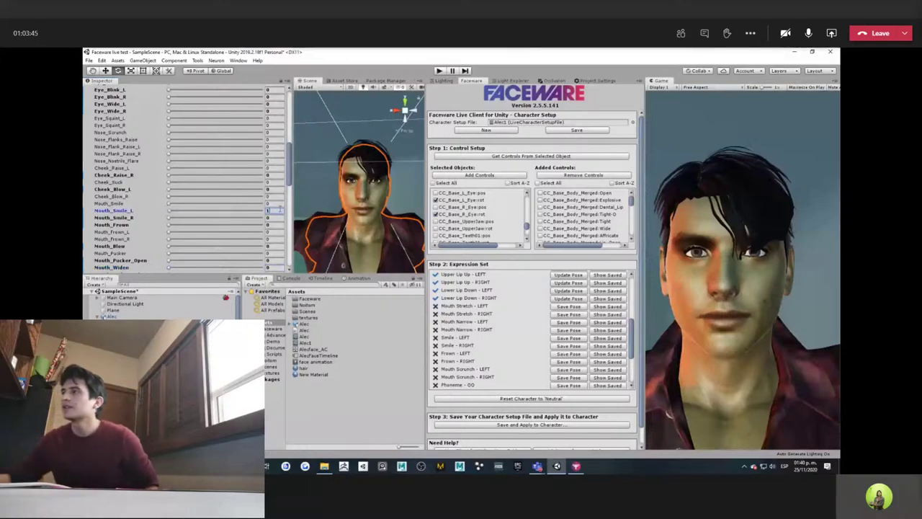
{"action": "type", "text": "00"}
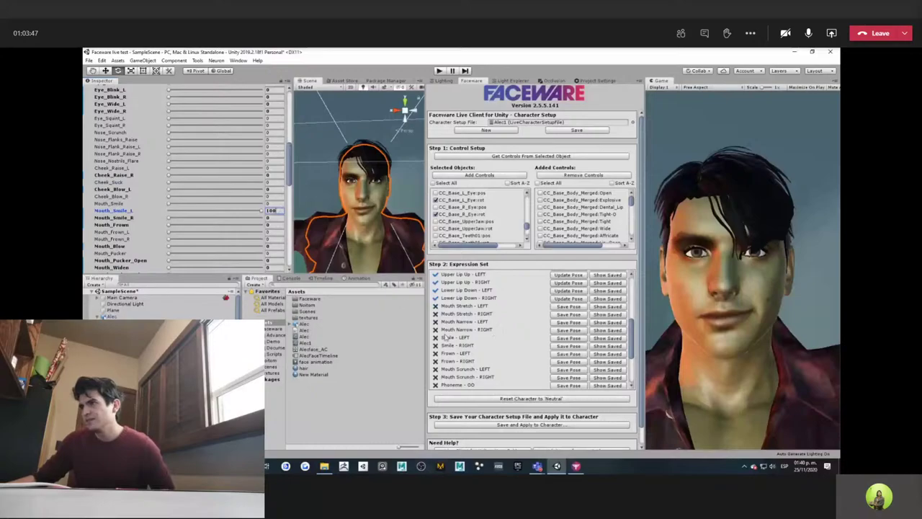
{"action": "left_click", "coordinate": [569, 338]}
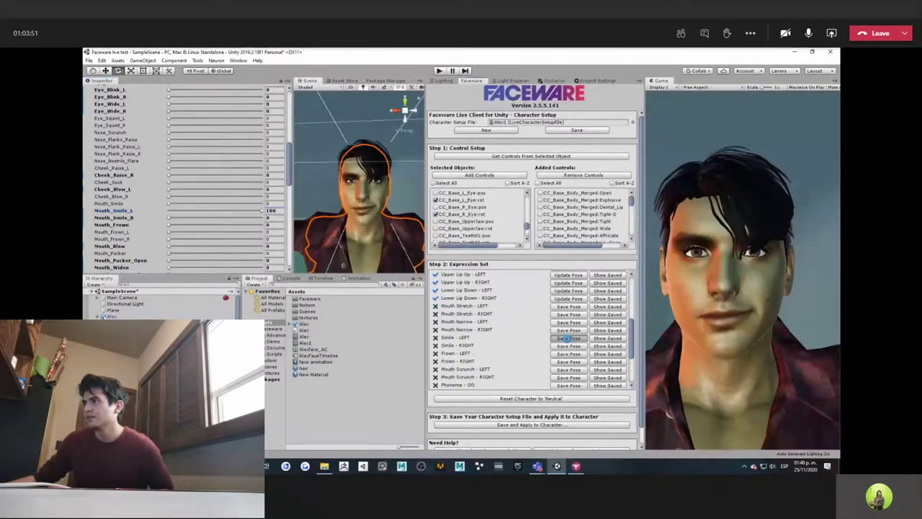
Set Mouth_Smile_R to 100, save it as Smile - RIGHT, then reset it to 0
{"action": "scroll", "coordinate": [601, 303], "scroll_direction": "up", "scroll_amount": 5}
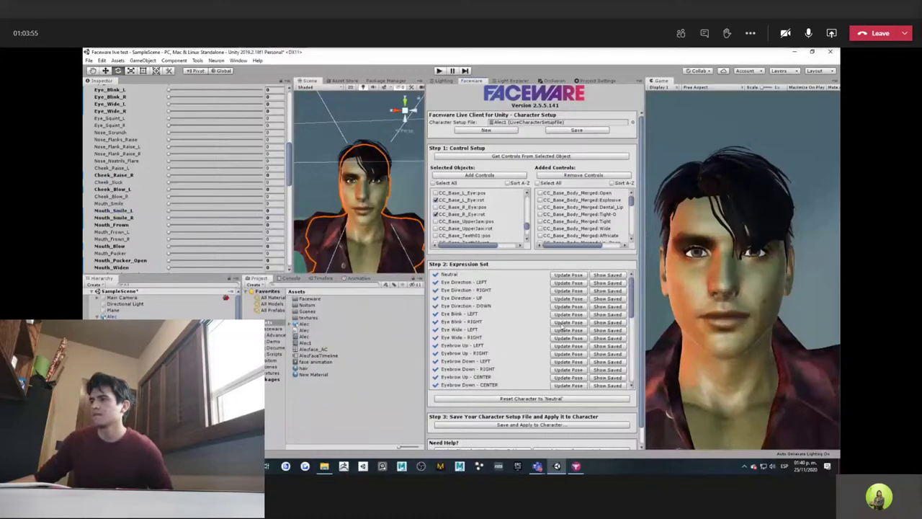
{"action": "scroll", "coordinate": [562, 326], "scroll_direction": "down", "scroll_amount": 5}
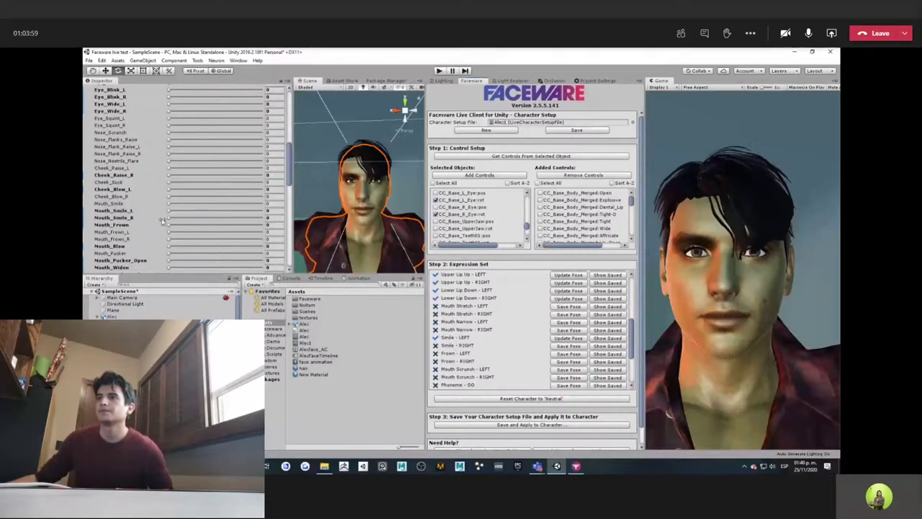
{"action": "left_click", "coordinate": [271, 218]}
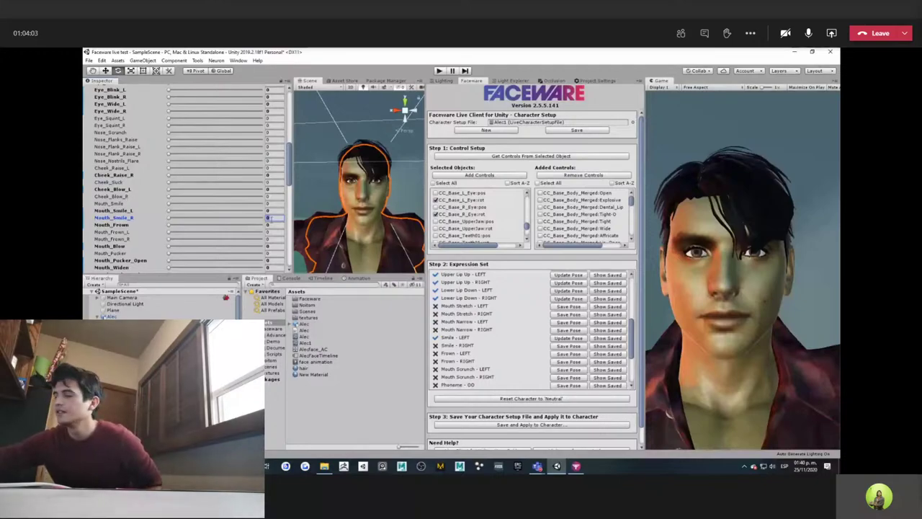
{"action": "type", "text": "100"}
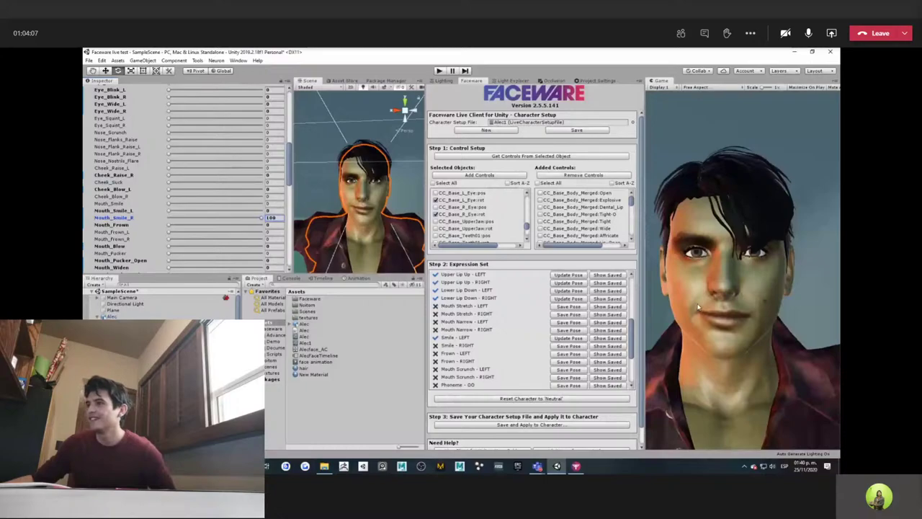
{"action": "left_click", "coordinate": [568, 347]}
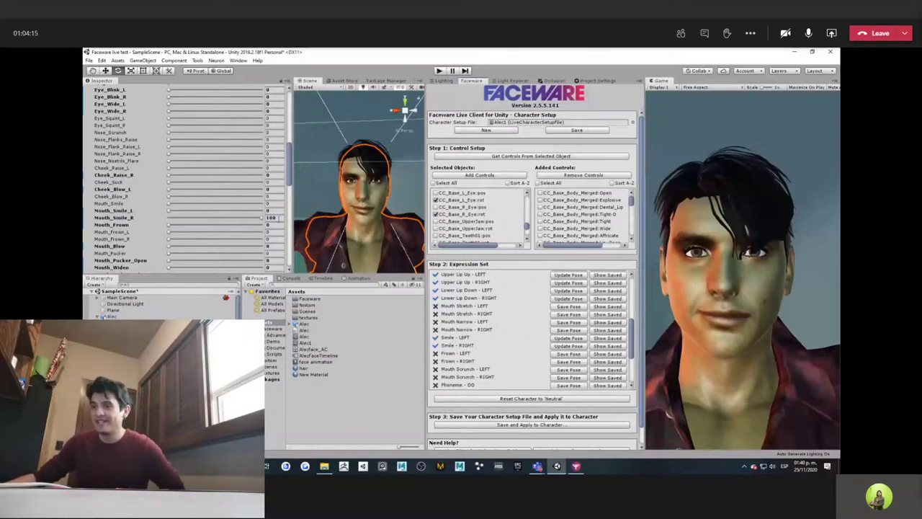
{"action": "left_click", "coordinate": [274, 217]}
{"action": "type", "text": "0"}
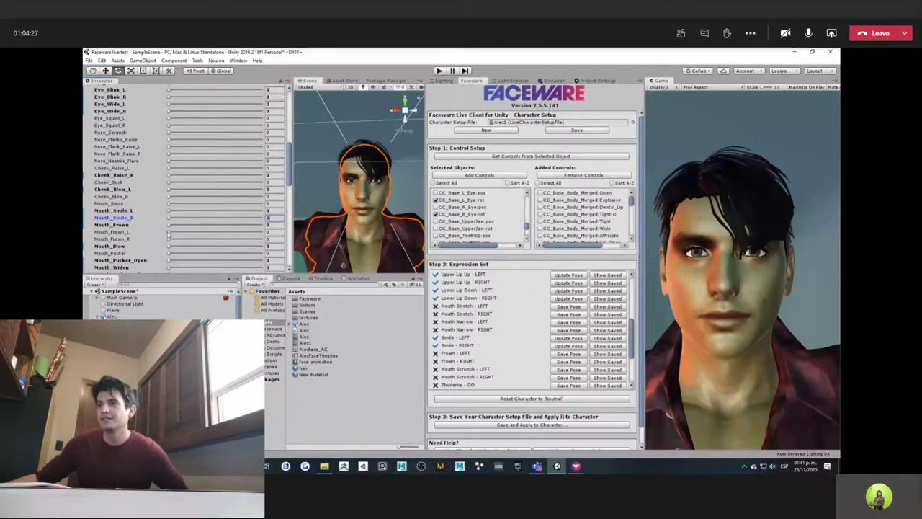
Push Mouth_Frown_L and Mouth_Frown_R to 100 for Frown - LEFT and RIGHT, then reset Mouth_Frown_R to 0
{"action": "left_click_drag", "start_coordinate": [168, 233], "coordinate": [262, 232]}
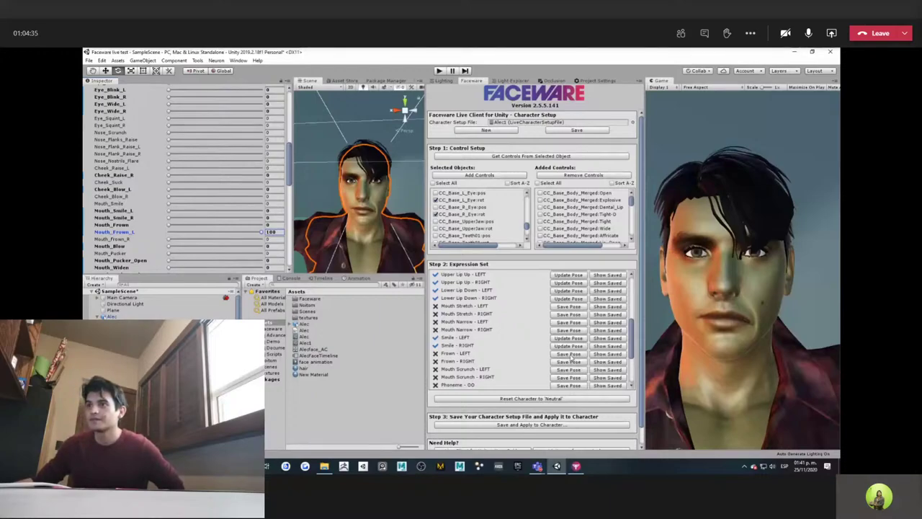
{"action": "left_click", "coordinate": [568, 354]}
{"action": "left_click_drag", "start_coordinate": [262, 232], "coordinate": [240, 234]}
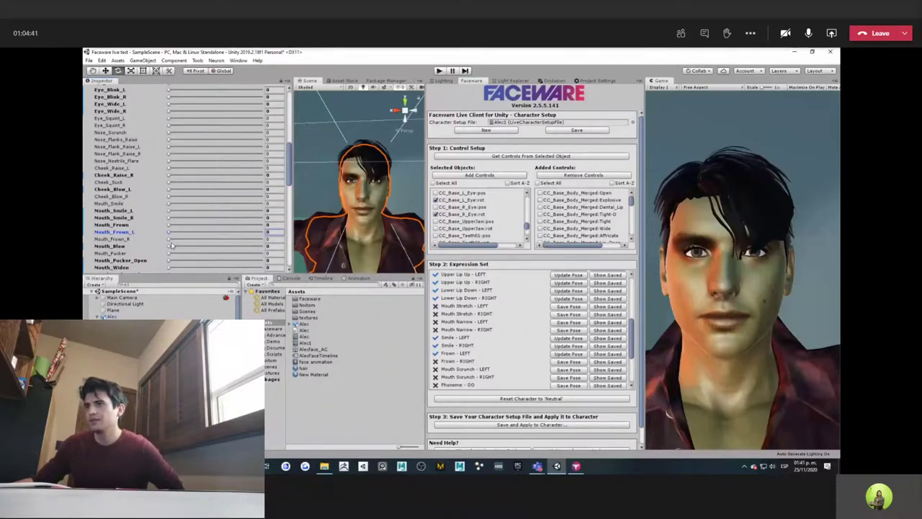
{"action": "left_click_drag", "start_coordinate": [170, 238], "coordinate": [265, 238]}
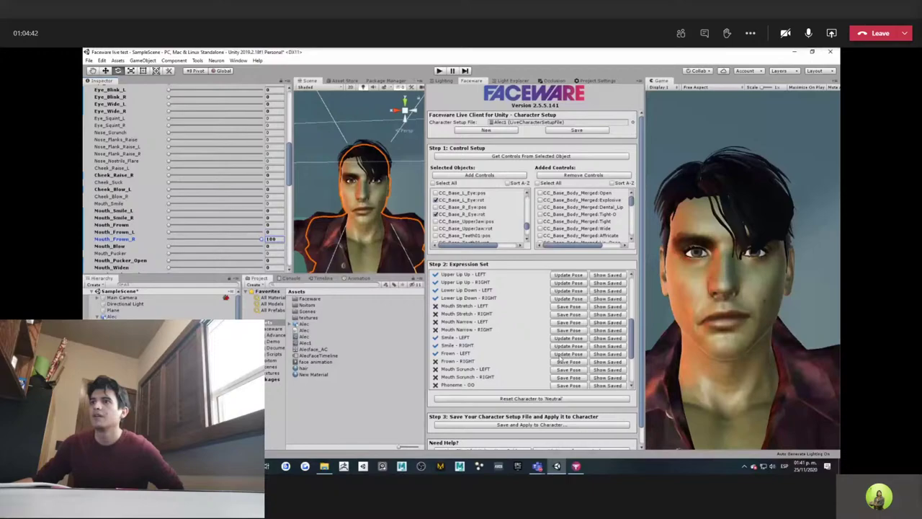
{"action": "left_click", "coordinate": [262, 241]}
{"action": "type", "text": "0"}
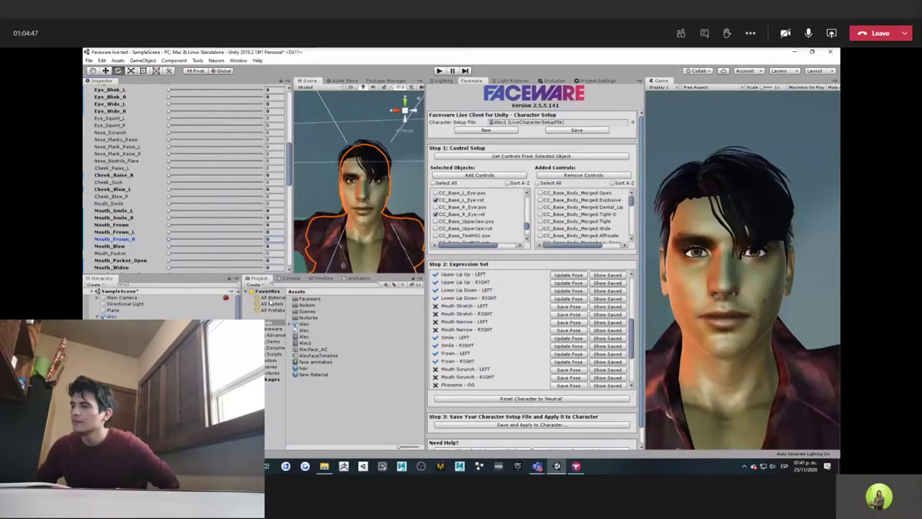
{"action": "scroll", "coordinate": [464, 357], "scroll_direction": "down", "scroll_amount": 1}
{"action": "scroll", "coordinate": [497, 353], "scroll_direction": "down", "scroll_amount": 1}
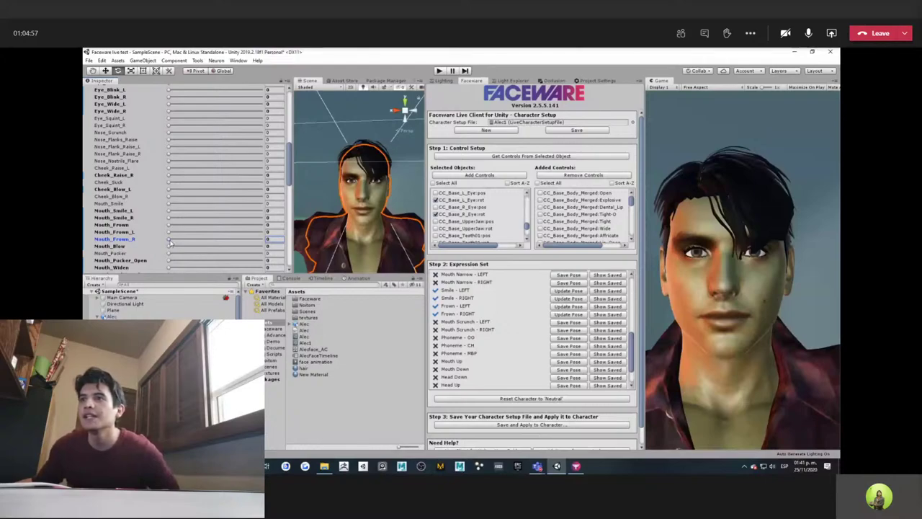
Drag Mouth_L up, save it as Mouth Scrunch - LEFT, and return Mouth_L to 0
{"action": "scroll", "coordinate": [171, 243], "scroll_direction": "down", "scroll_amount": 3}
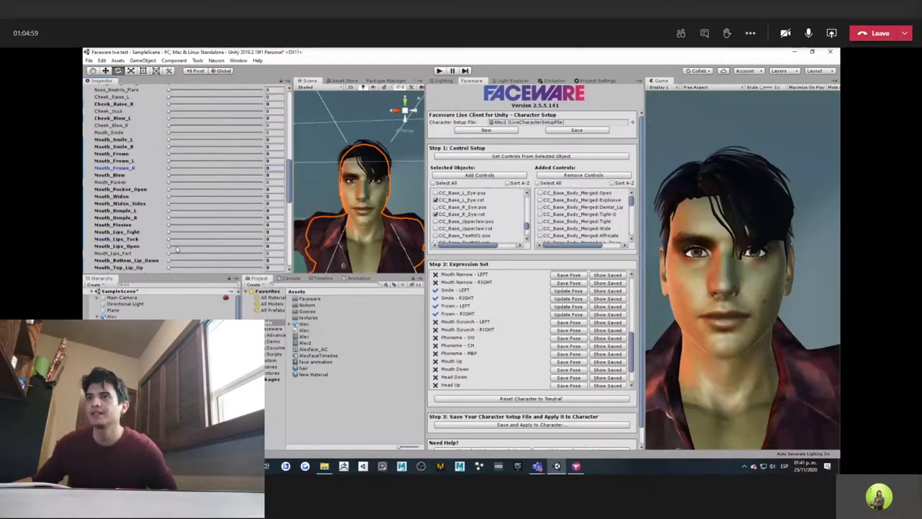
{"action": "scroll", "coordinate": [177, 249], "scroll_direction": "down", "scroll_amount": 3}
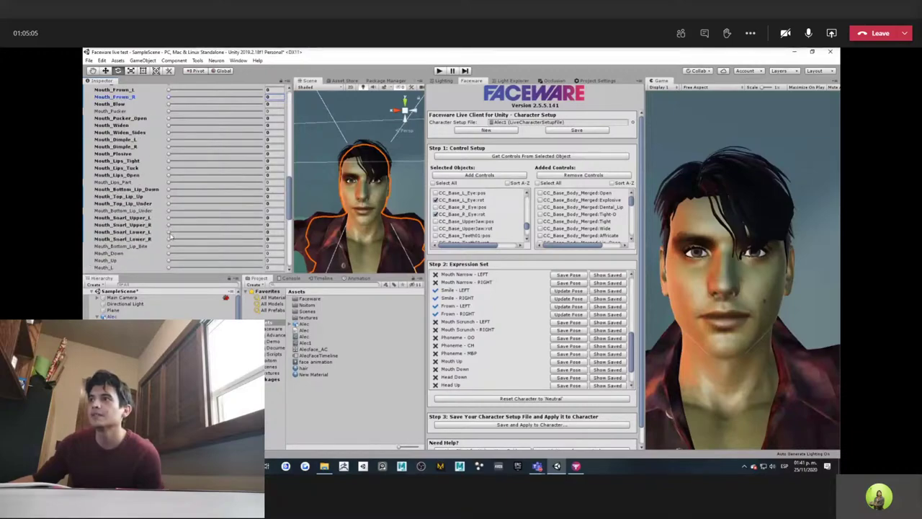
{"action": "left_click", "coordinate": [168, 234]}
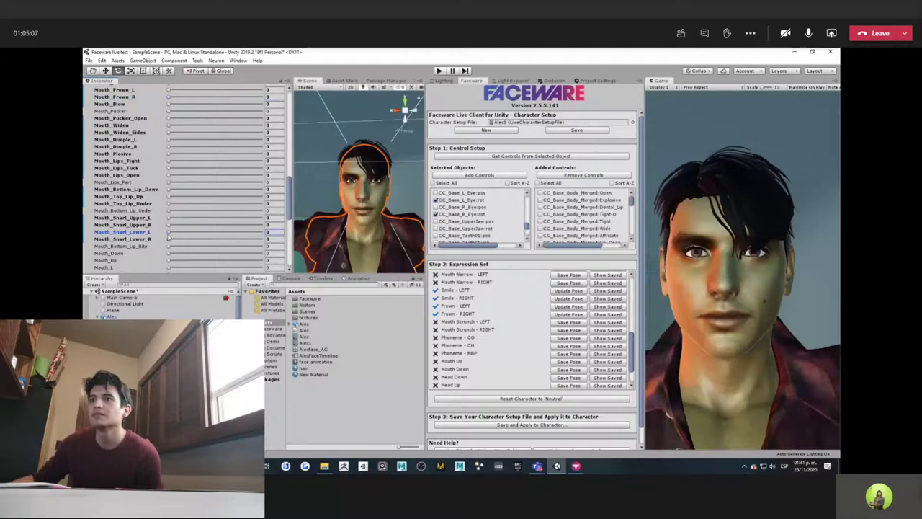
{"action": "scroll", "coordinate": [168, 236], "scroll_direction": "down", "scroll_amount": 5}
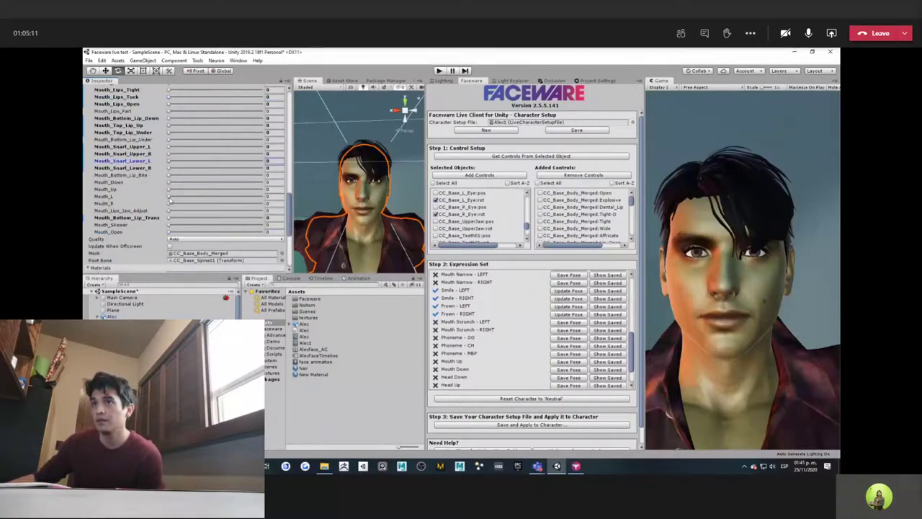
{"action": "left_click_drag", "start_coordinate": [170, 197], "coordinate": [264, 200]}
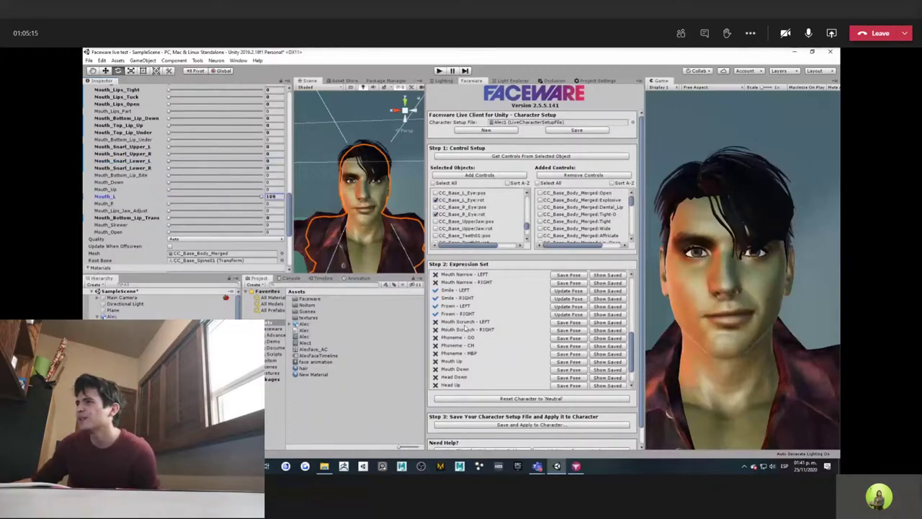
{"action": "left_click", "coordinate": [569, 322]}
{"action": "mouse_move", "coordinate": [263, 198]}
{"action": "left_mouse_down"}
{"action": "mouse_move", "coordinate": [169, 202]}
{"action": "mouse_move", "coordinate": [264, 204]}
{"action": "left_mouse_up"}
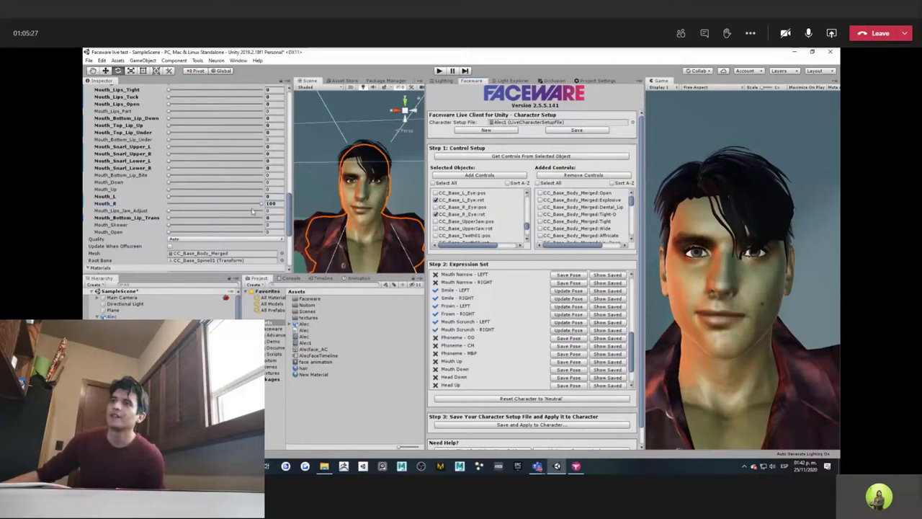
Relax Mouth_R back to 0 and scroll the Inspector back to the top
{"action": "left_click_drag", "start_coordinate": [264, 205], "coordinate": [169, 206]}
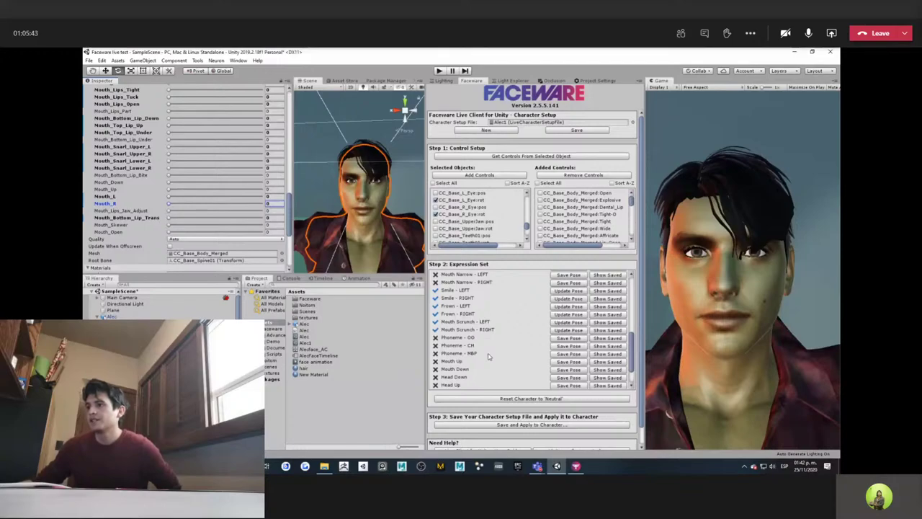
{"action": "scroll", "coordinate": [486, 350], "scroll_direction": "down", "scroll_amount": 1}
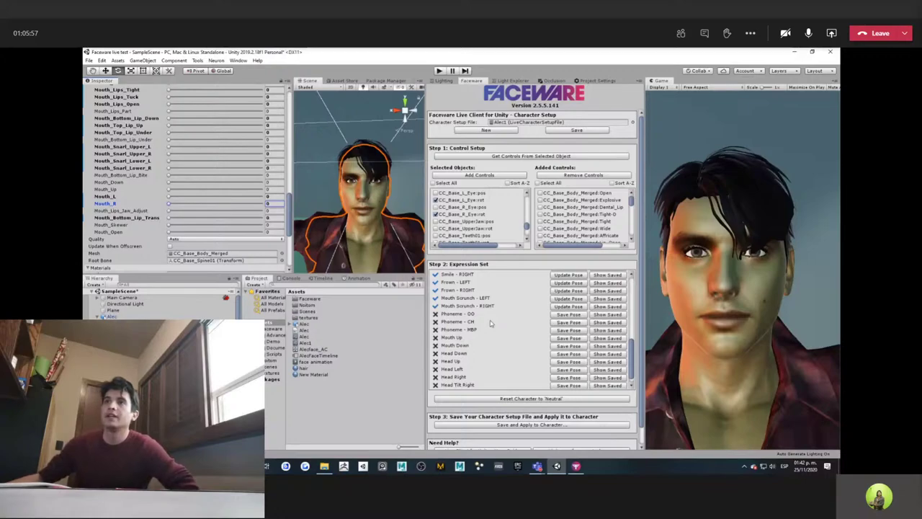
{"action": "scroll", "coordinate": [146, 205], "scroll_direction": "up", "scroll_amount": 5}
{"action": "scroll", "coordinate": [147, 205], "scroll_direction": "down", "scroll_amount": 5}
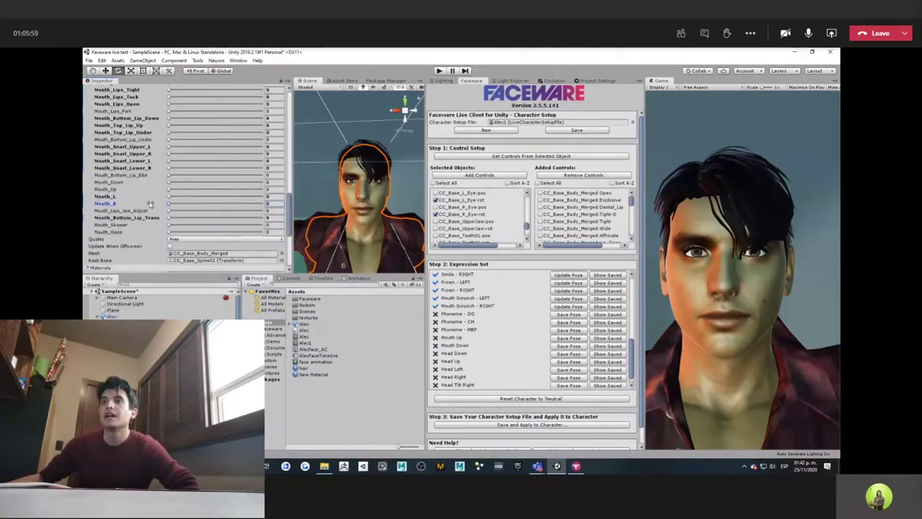
{"action": "scroll", "coordinate": [151, 203], "scroll_direction": "up", "scroll_amount": 15}
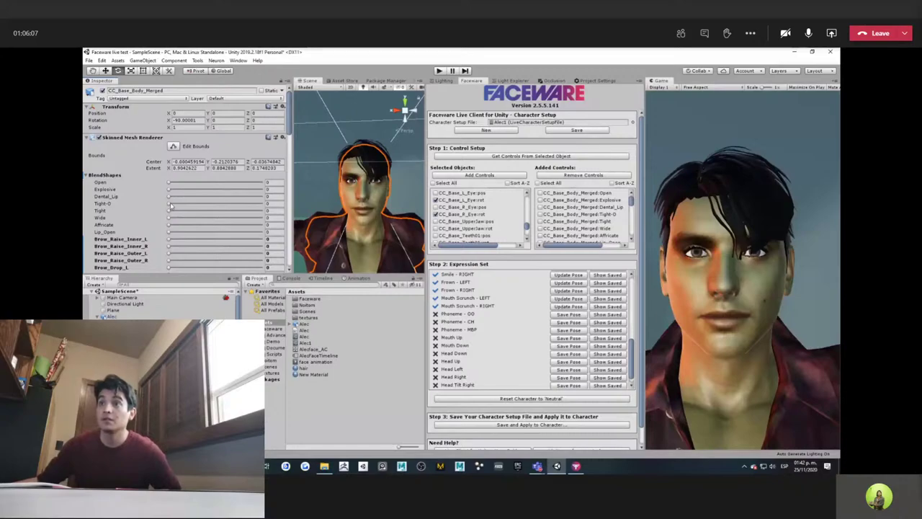
Set Tight-O to 100, rotate CC_Base_JawRoot to about Z -92.77, and save as Phoneme - OO
{"action": "left_click_drag", "start_coordinate": [169, 205], "coordinate": [263, 204]}
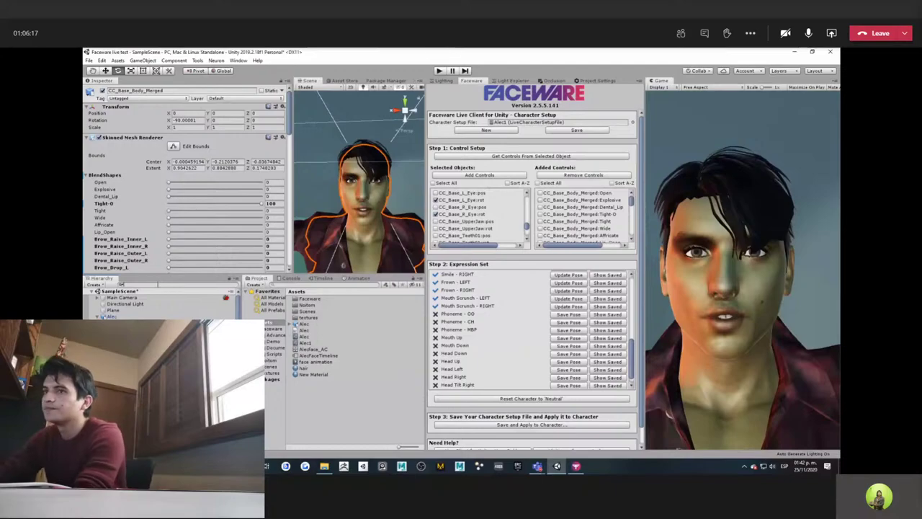
{"action": "left_click", "coordinate": [121, 283]}
{"action": "type", "text": "jaw"}
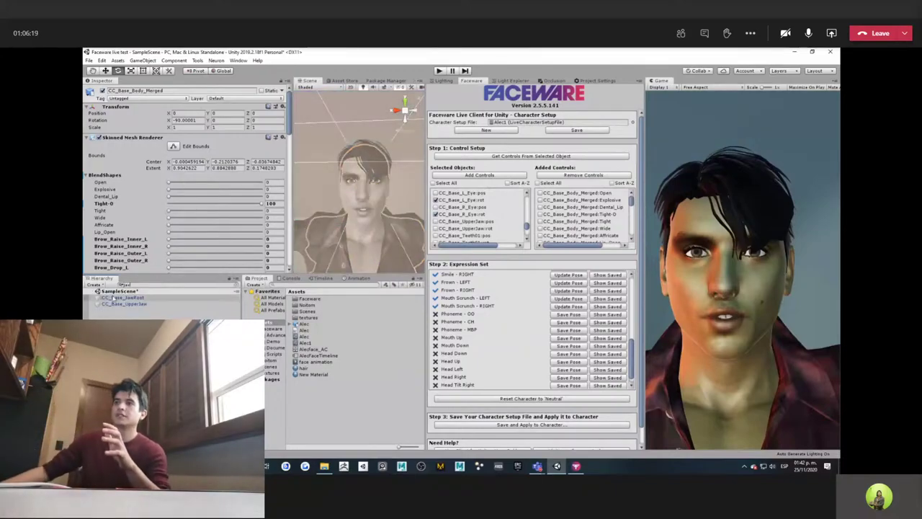
{"action": "left_click", "coordinate": [115, 296]}
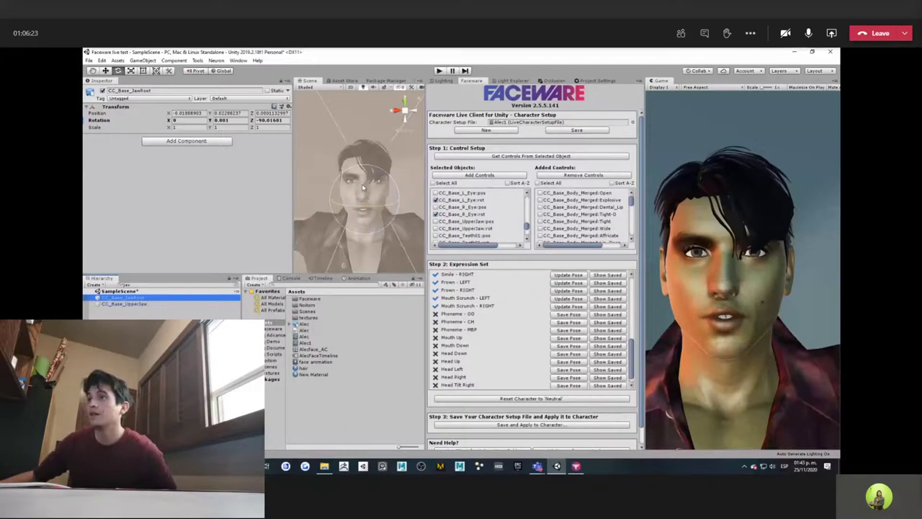
{"action": "left_click_drag", "start_coordinate": [364, 186], "coordinate": [363, 188]}
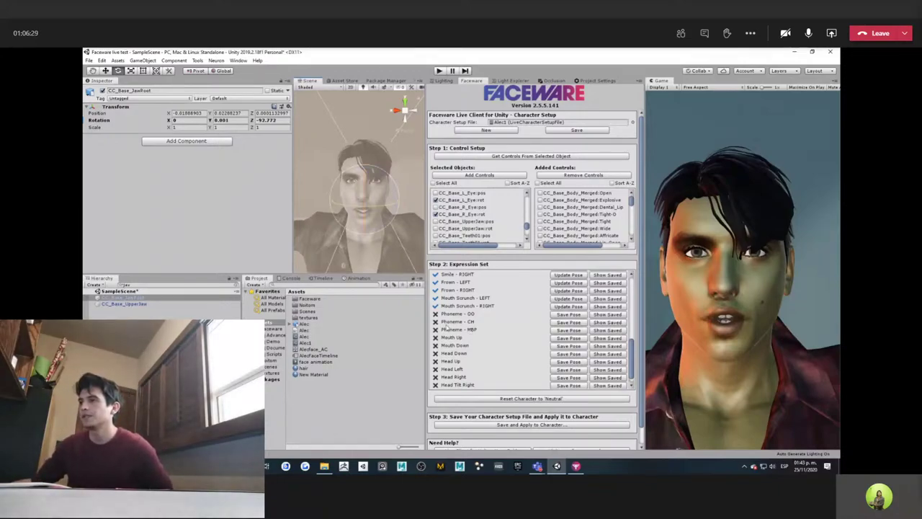
{"action": "left_click", "coordinate": [567, 314]}
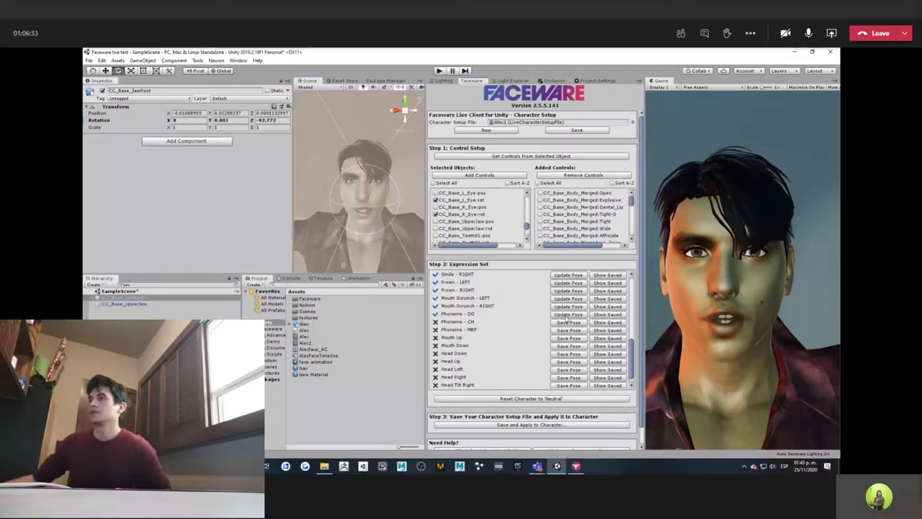
Clear the 'jaw' Hierarchy filter and select CC_Base_Body_Merged to show its BlendShapes
{"action": "scroll", "coordinate": [583, 317], "scroll_direction": "up", "scroll_amount": 10}
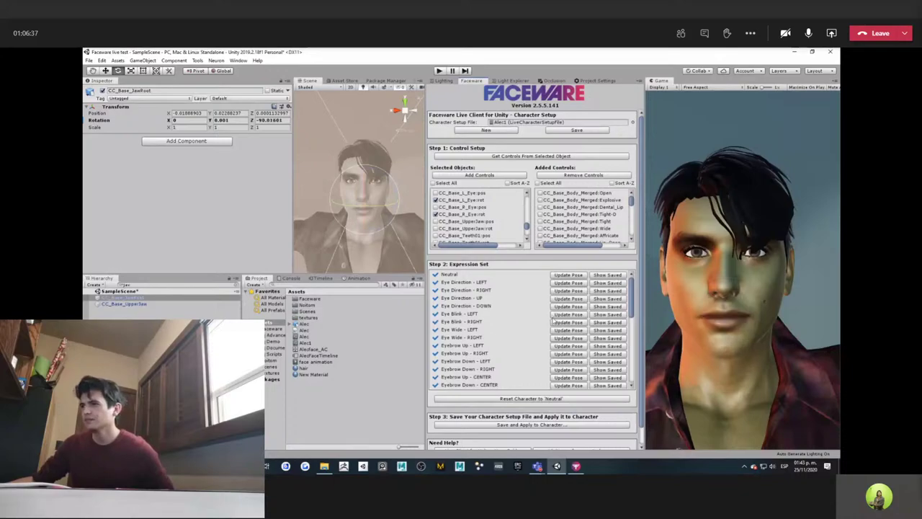
{"action": "scroll", "coordinate": [464, 335], "scroll_direction": "down", "scroll_amount": 10}
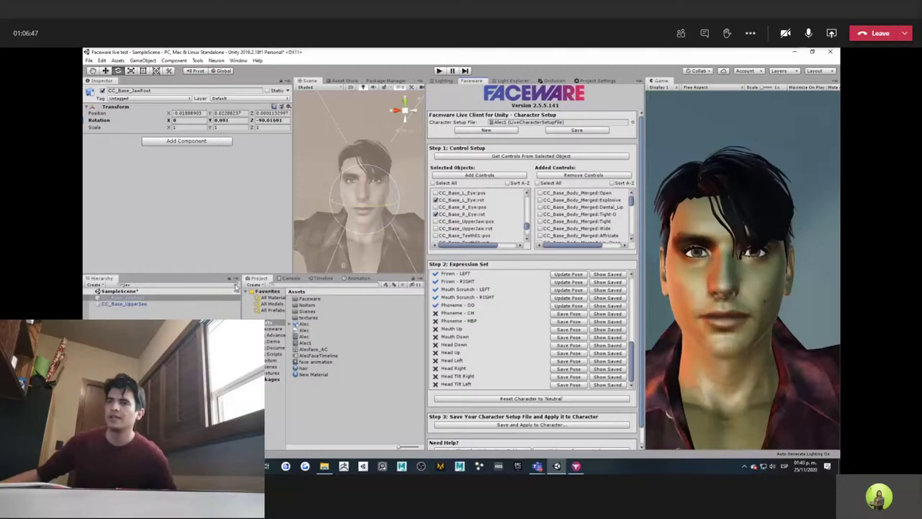
{"action": "left_click", "coordinate": [236, 286]}
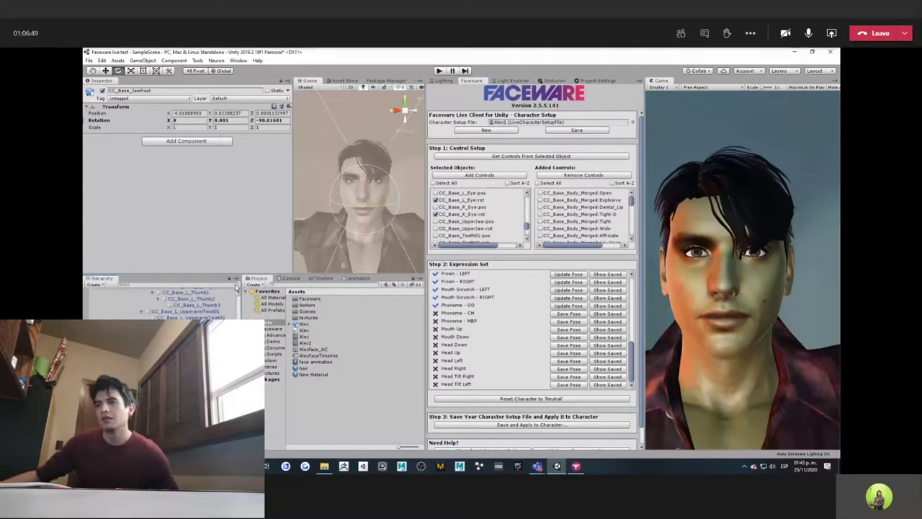
{"action": "scroll", "coordinate": [159, 303], "scroll_direction": "up", "scroll_amount": 5}
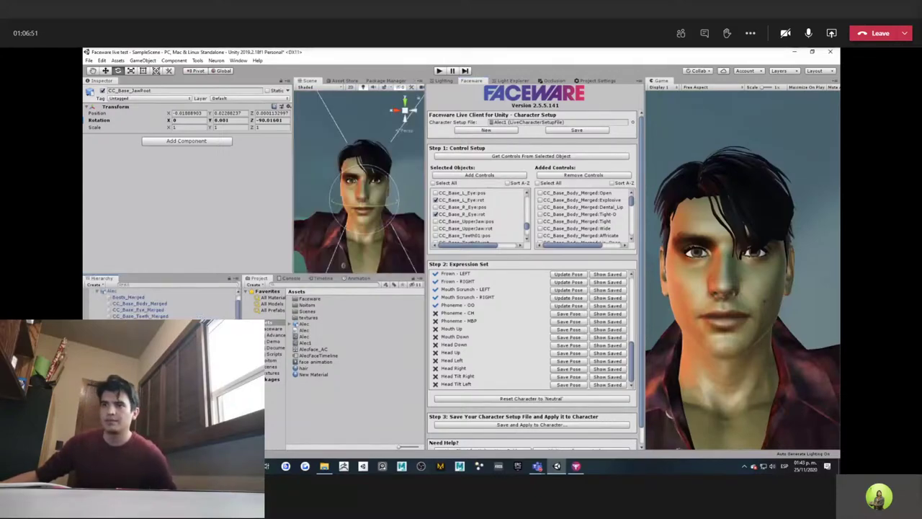
{"action": "scroll", "coordinate": [158, 302], "scroll_direction": "up", "scroll_amount": 3}
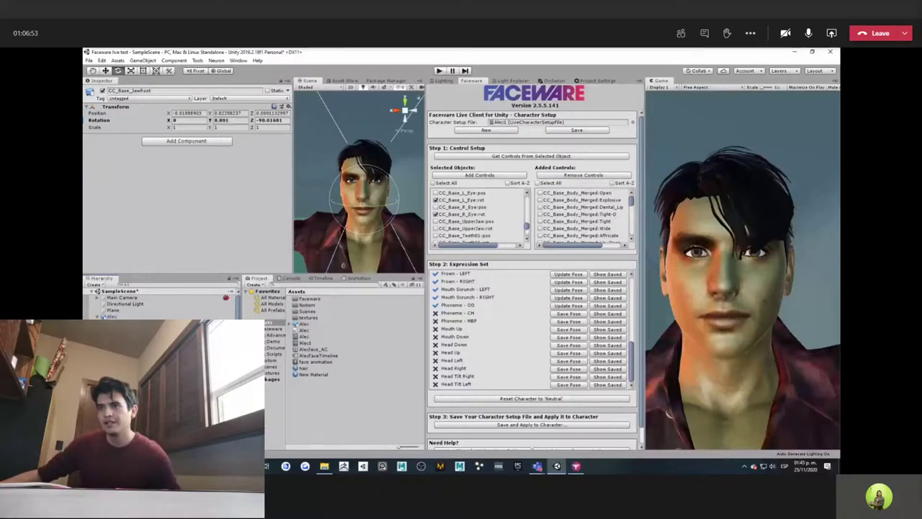
{"action": "left_click", "coordinate": [364, 216]}
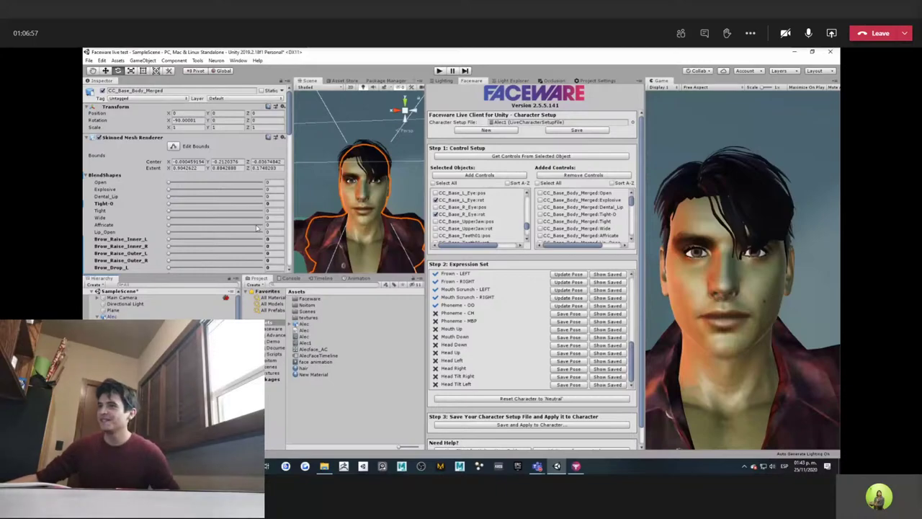
{"action": "scroll", "coordinate": [245, 230], "scroll_direction": "down", "scroll_amount": 10}
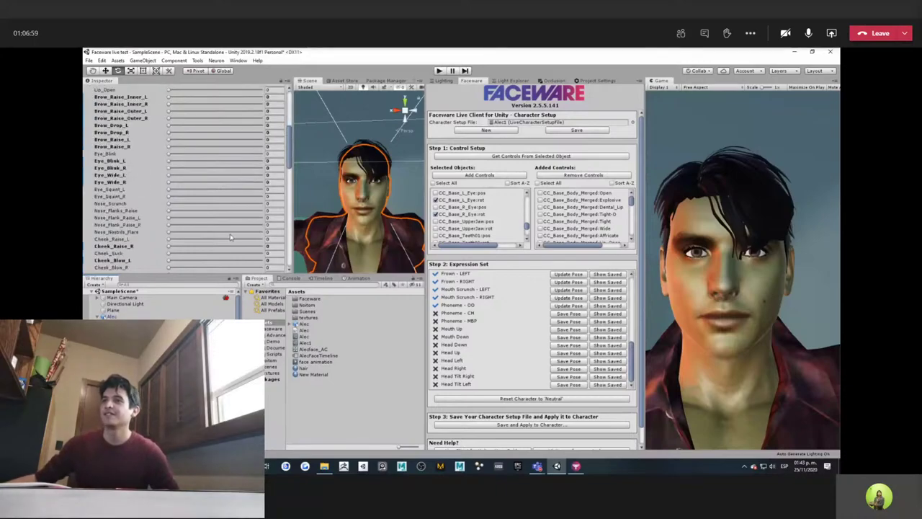
{"action": "scroll", "coordinate": [230, 237], "scroll_direction": "down", "scroll_amount": 5}
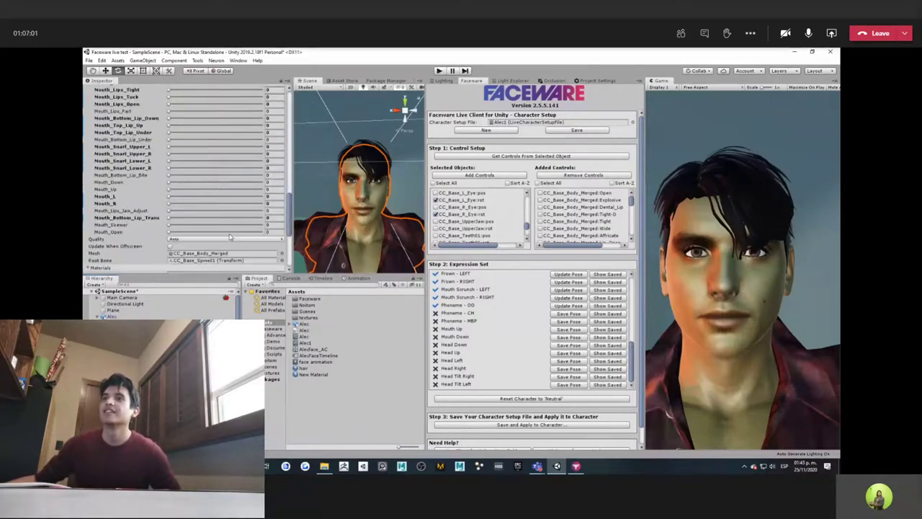
{"action": "scroll", "coordinate": [180, 179], "scroll_direction": "up", "scroll_amount": 10}
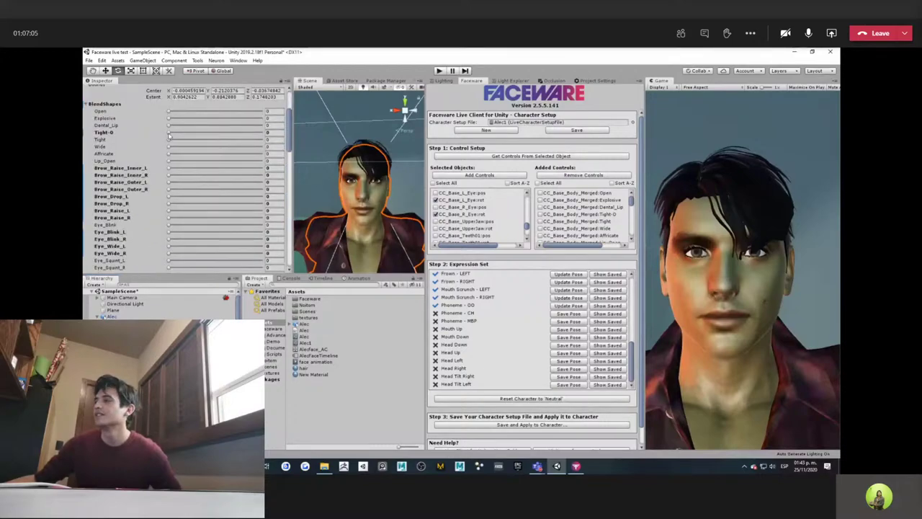
Set the Tight blendshape to 75.3, then select CC_Base_JawRoot and nudge its rotation slightly
{"action": "left_click_drag", "start_coordinate": [169, 134], "coordinate": [245, 149]}
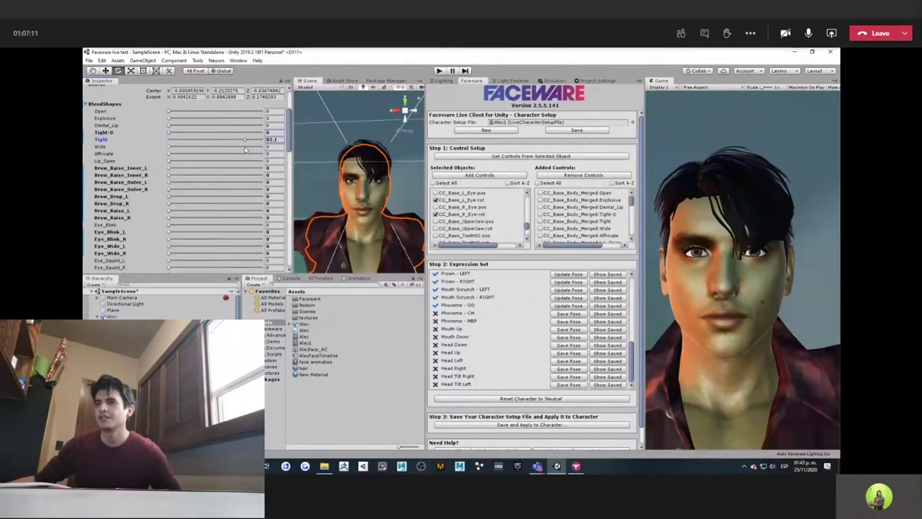
{"action": "left_click", "coordinate": [240, 149]}
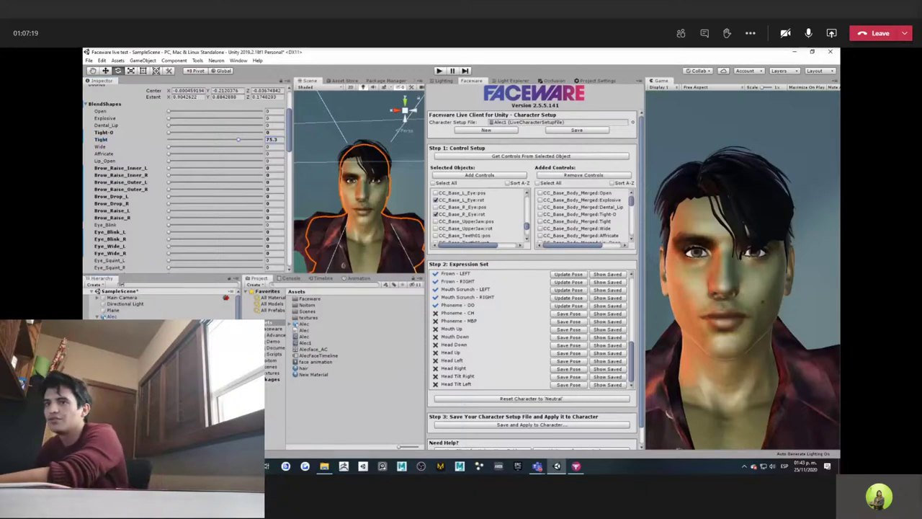
{"action": "type", "text": "j"}
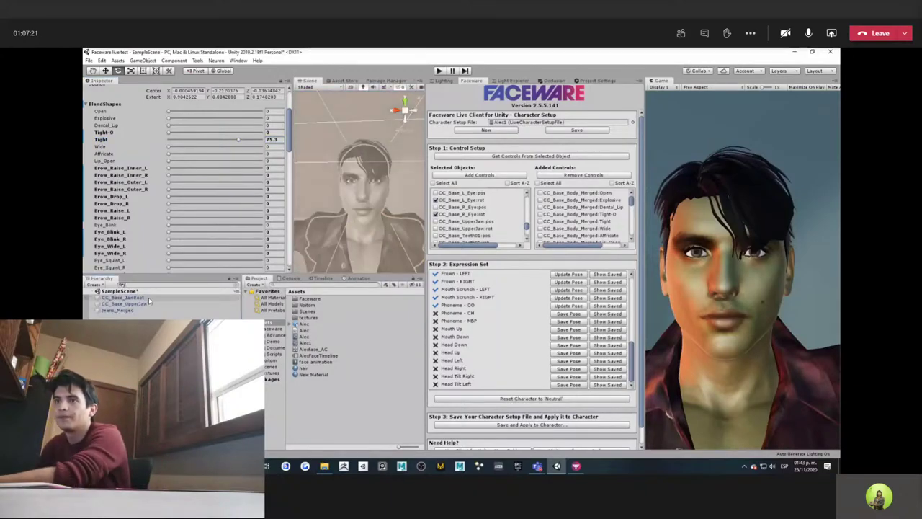
{"action": "left_click", "coordinate": [149, 299]}
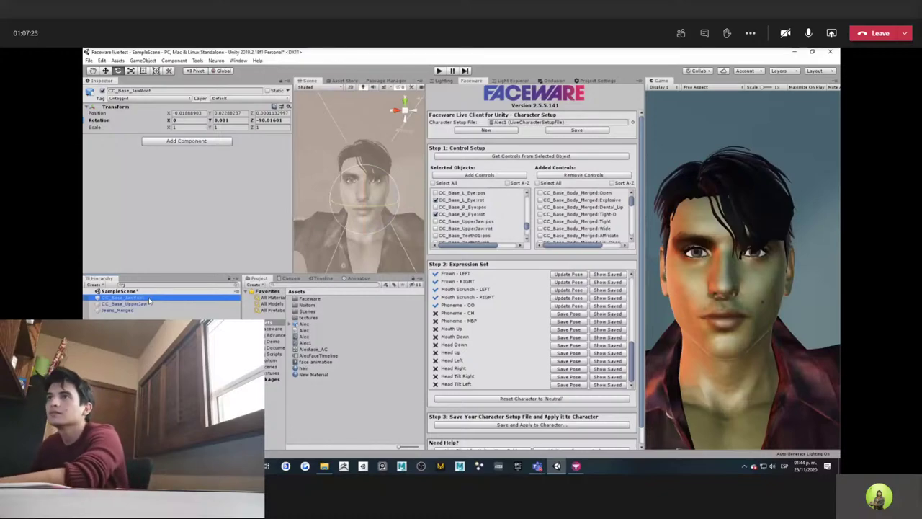
{"action": "left_click", "coordinate": [364, 188]}
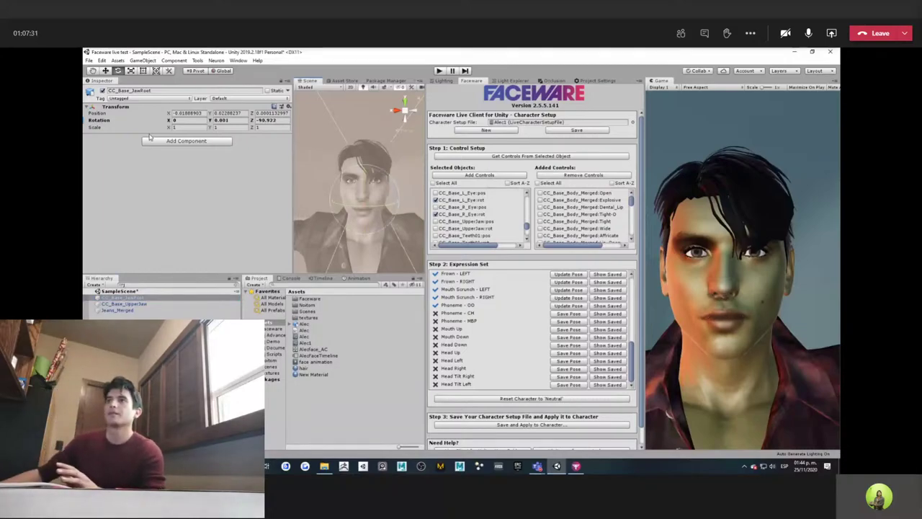
Cancel a rename of CC_Base_JawRoot and reselect CC_Base_Body_Merged in the Hierarchy
{"action": "left_click", "coordinate": [247, 92]}
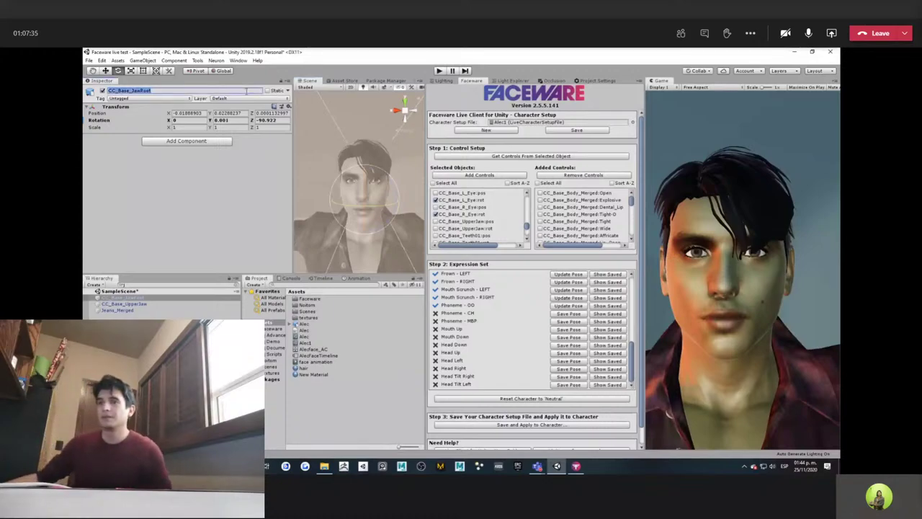
{"action": "key", "text": "BackSpace"}
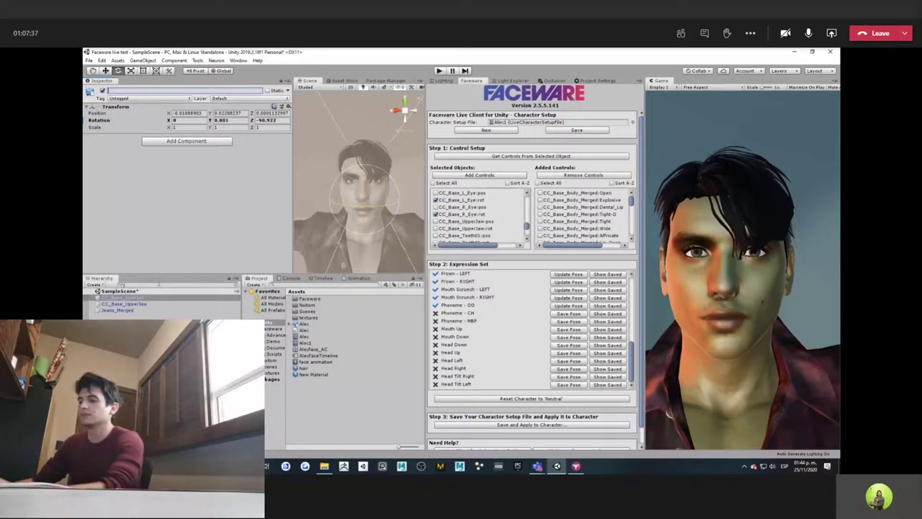
{"action": "key", "text": "Escape"}
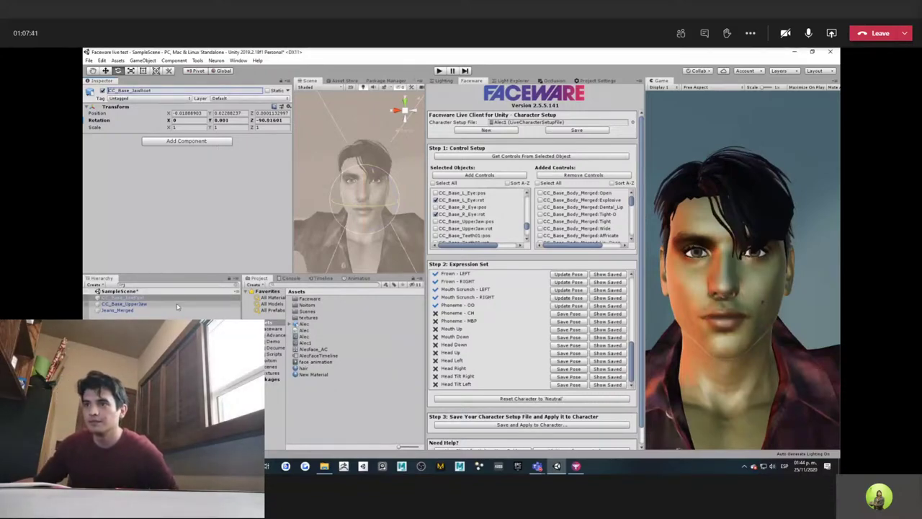
{"action": "scroll", "coordinate": [177, 307], "scroll_direction": "down", "scroll_amount": 5}
{"action": "scroll", "coordinate": [184, 314], "scroll_direction": "up", "scroll_amount": 5}
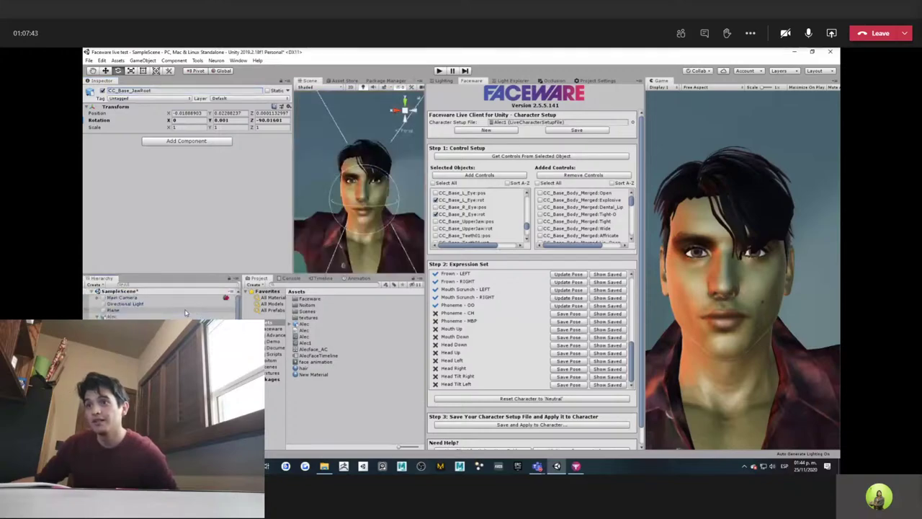
{"action": "left_click", "coordinate": [183, 324]}
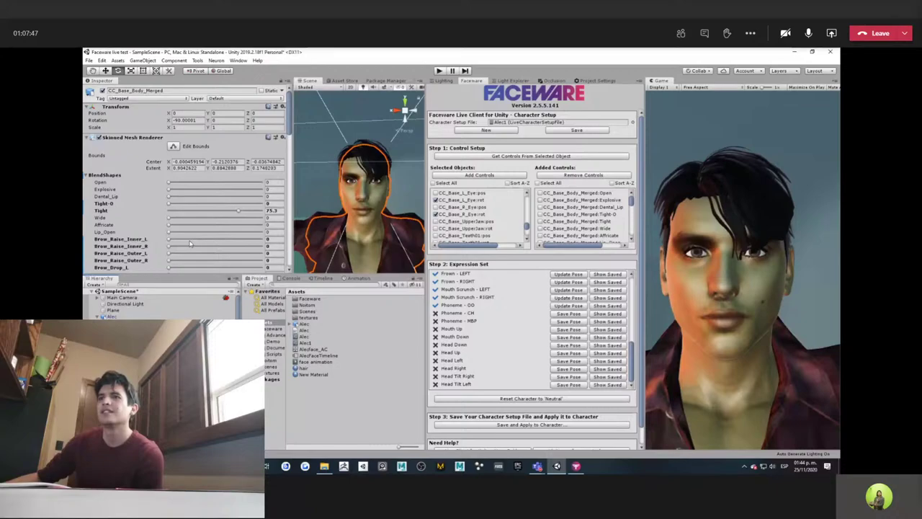
Adjust the mouth blendshapes, raising Tight to 83 and setting Tight-O to 32.7
{"action": "scroll", "coordinate": [191, 243], "scroll_direction": "down", "scroll_amount": 15}
{"action": "scroll", "coordinate": [173, 157], "scroll_direction": "up", "scroll_amount": 12}
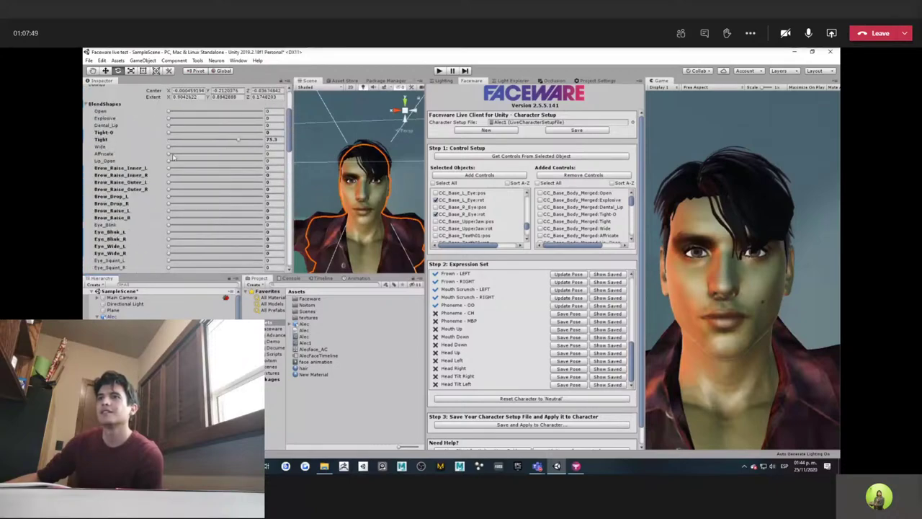
{"action": "scroll", "coordinate": [175, 191], "scroll_direction": "down", "scroll_amount": 20}
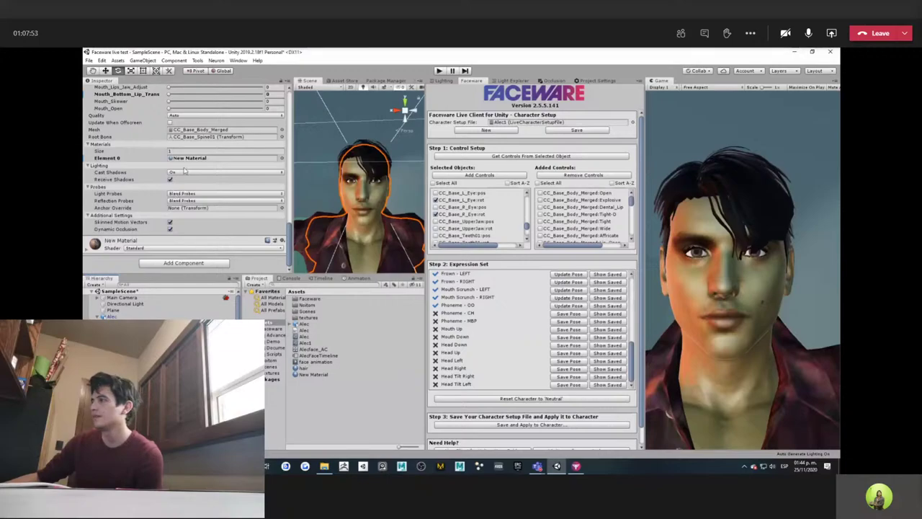
{"action": "scroll", "coordinate": [184, 170], "scroll_direction": "up", "scroll_amount": 3}
{"action": "left_click_drag", "start_coordinate": [170, 180], "coordinate": [194, 187]}
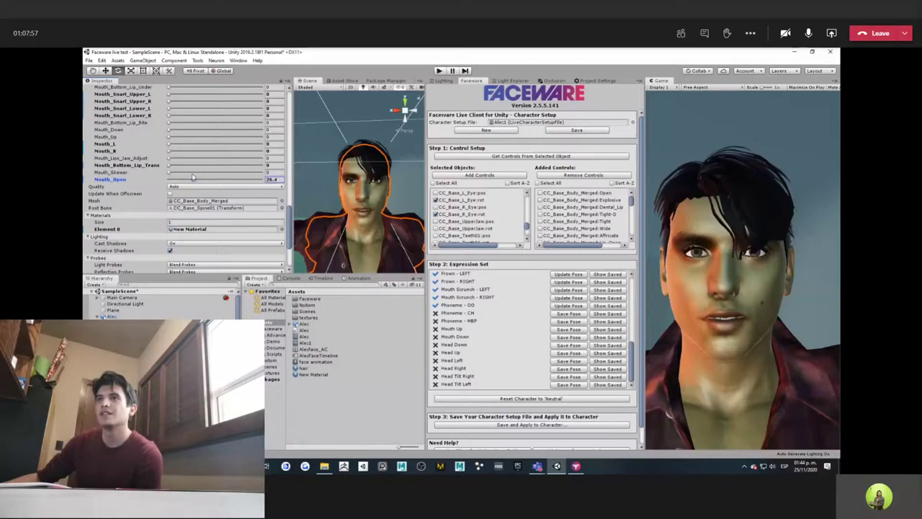
{"action": "scroll", "coordinate": [190, 173], "scroll_direction": "up", "scroll_amount": 10}
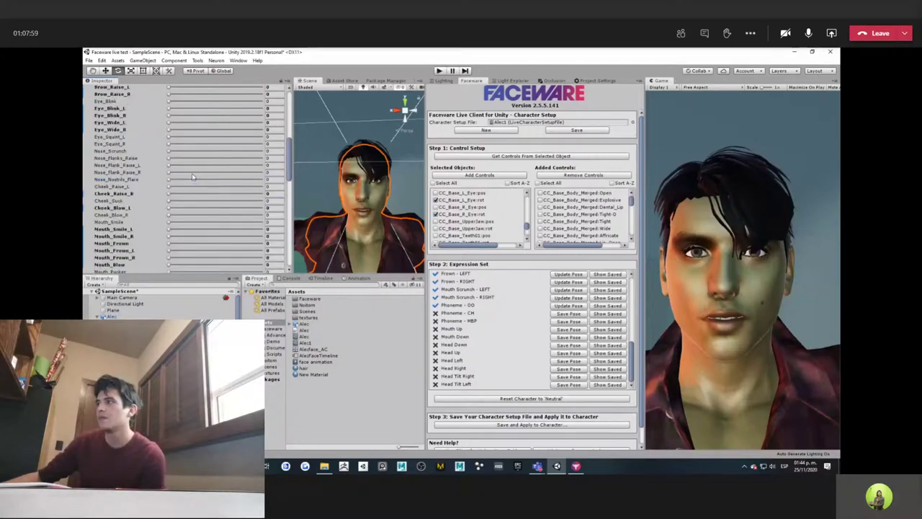
{"action": "left_click_drag", "start_coordinate": [239, 159], "coordinate": [246, 158]}
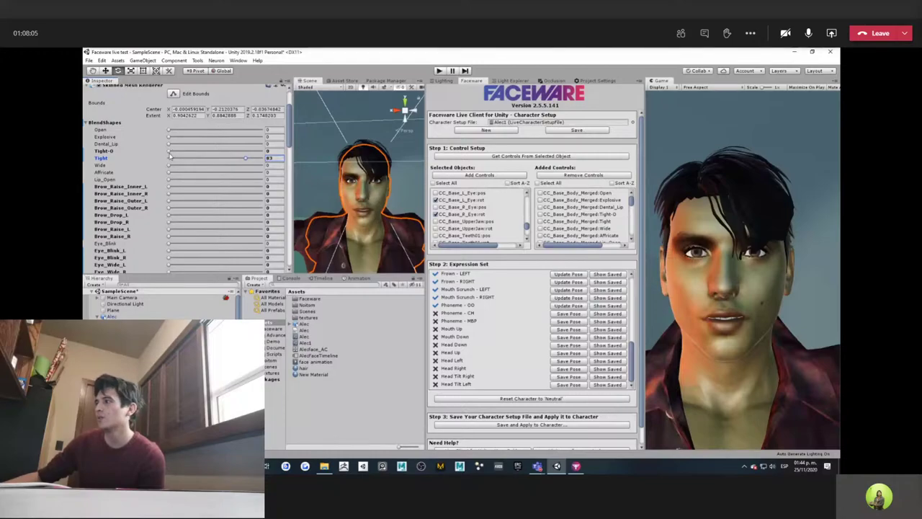
{"action": "left_click_drag", "start_coordinate": [170, 151], "coordinate": [200, 151]}
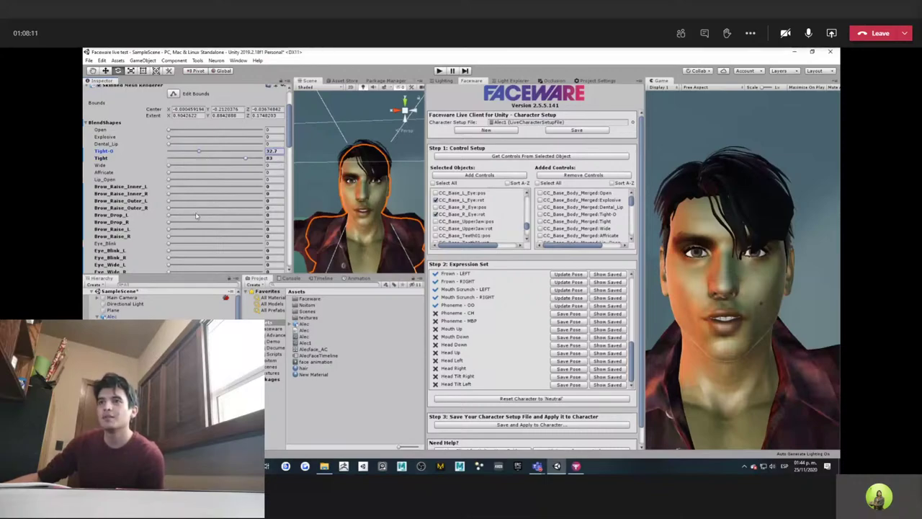
Raise Mouth_Up slightly and save the face as the Phoneme - CH pose
{"action": "scroll", "coordinate": [196, 215], "scroll_direction": "down", "scroll_amount": 10}
{"action": "left_click_drag", "start_coordinate": [170, 209], "coordinate": [194, 209]}
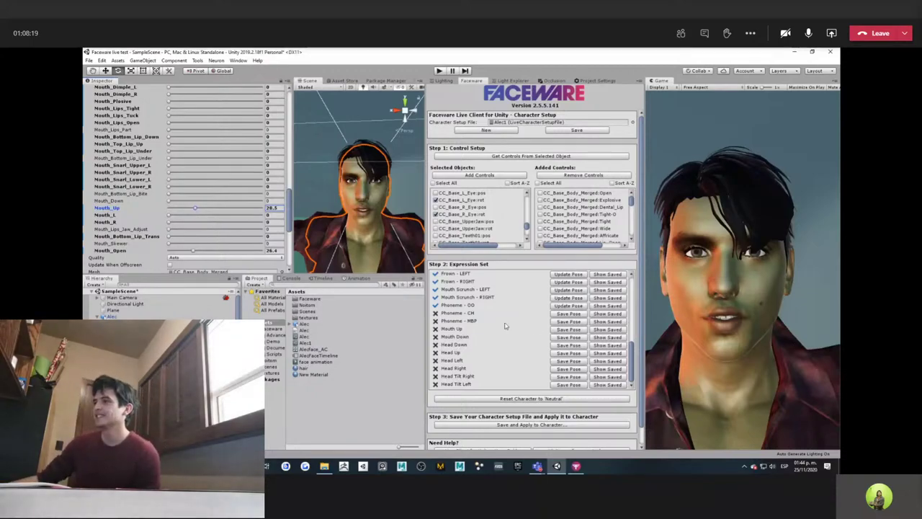
{"action": "left_click", "coordinate": [568, 315]}
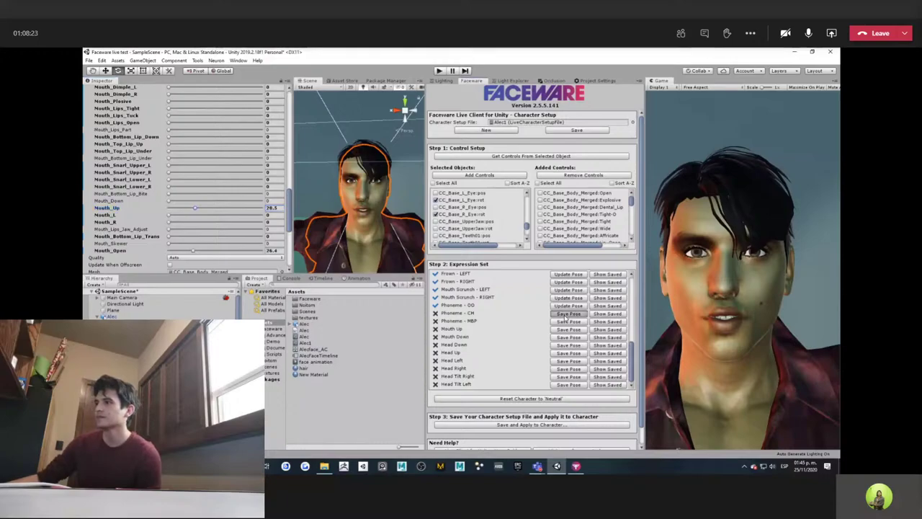
{"action": "scroll", "coordinate": [599, 305], "scroll_direction": "up", "scroll_amount": 5}
{"action": "scroll", "coordinate": [597, 302], "scroll_direction": "up", "scroll_amount": 4}
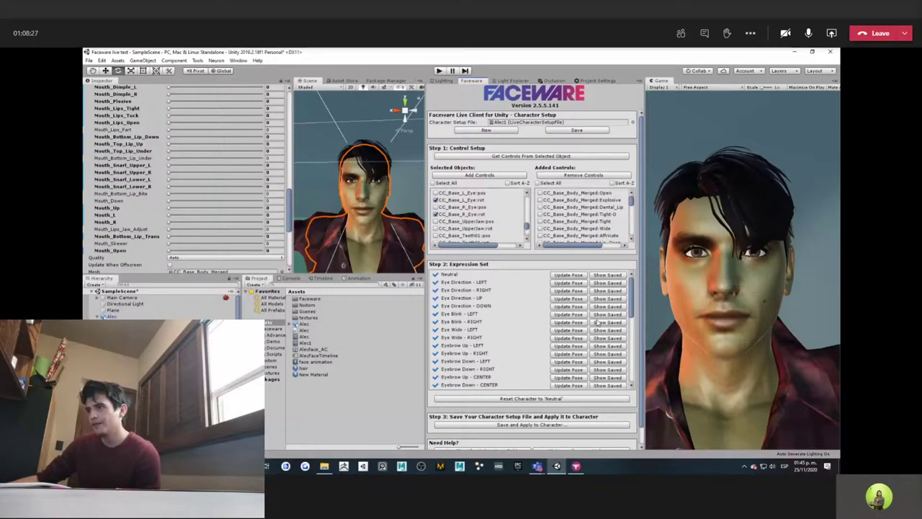
{"action": "scroll", "coordinate": [472, 337], "scroll_direction": "down", "scroll_amount": 5}
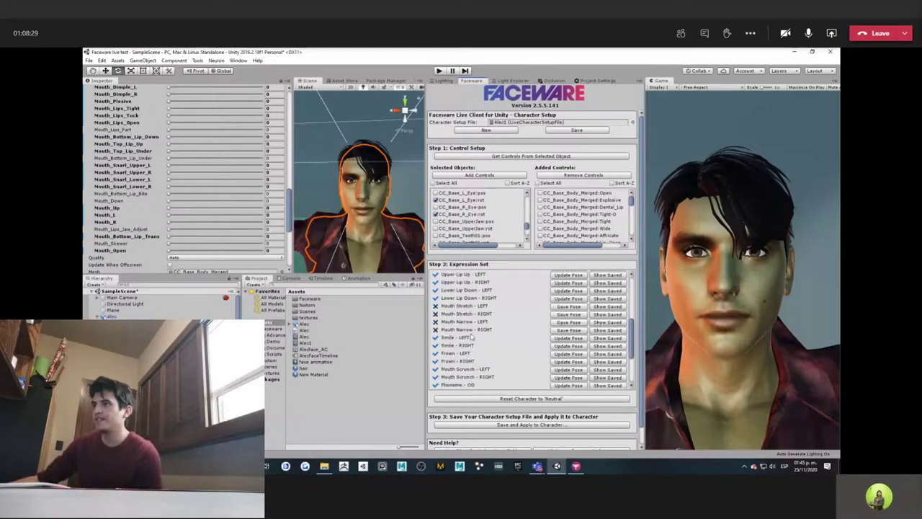
{"action": "scroll", "coordinate": [472, 337], "scroll_direction": "down", "scroll_amount": 3}
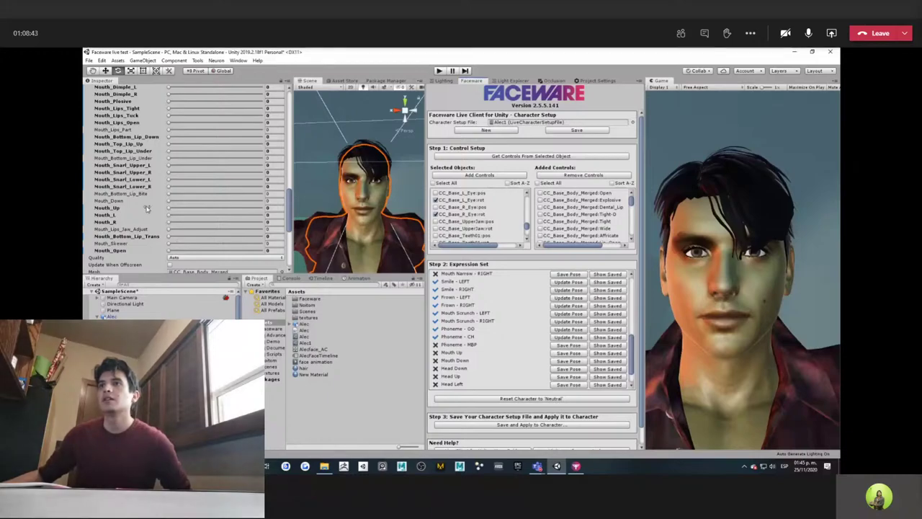
Push Mouth_Widen to full, raise Mouth_Widen_Sides, set Wide to 45.5, and save Phoneme - MBP
{"action": "scroll", "coordinate": [162, 186], "scroll_direction": "up", "scroll_amount": 3}
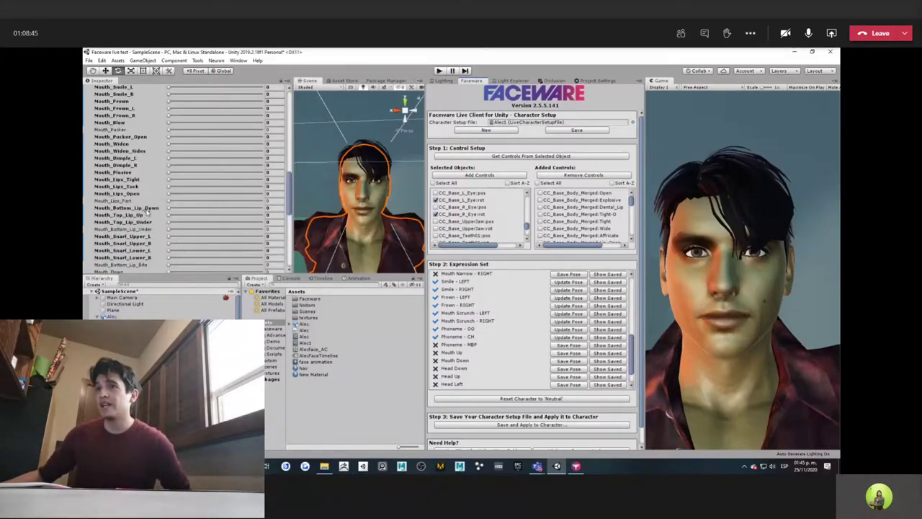
{"action": "left_click_drag", "start_coordinate": [170, 144], "coordinate": [304, 148]}
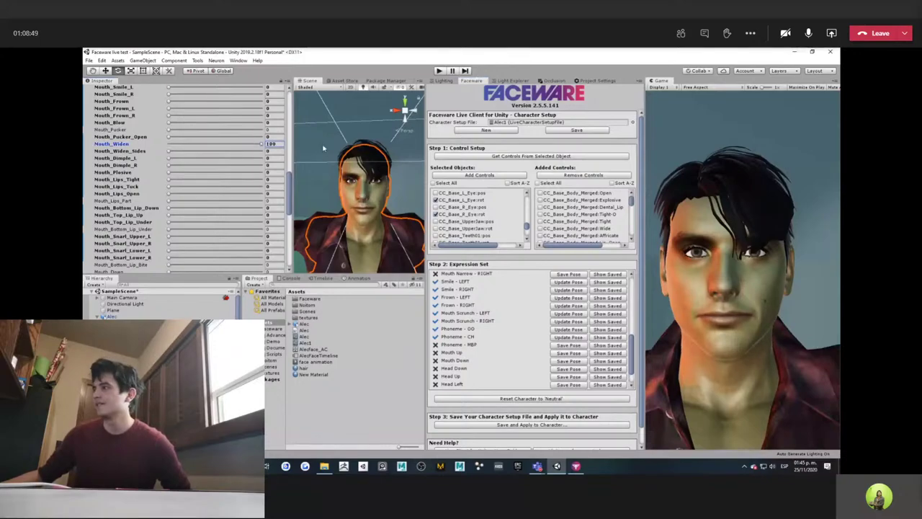
{"action": "left_click_drag", "start_coordinate": [170, 151], "coordinate": [182, 166]}
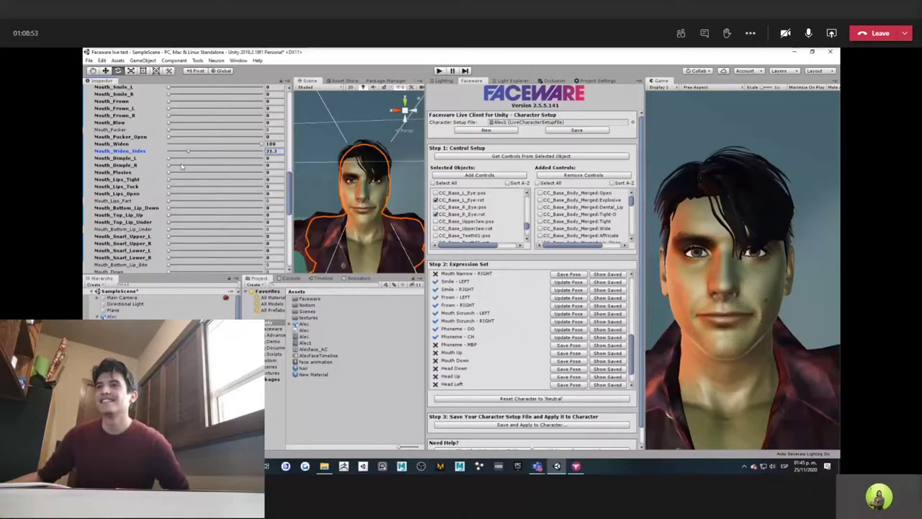
{"action": "scroll", "coordinate": [165, 209], "scroll_direction": "up", "scroll_amount": 3}
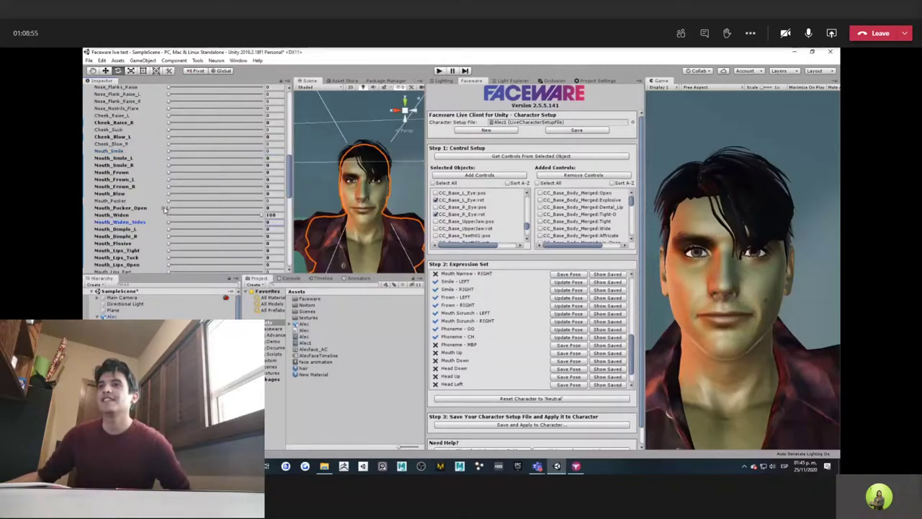
{"action": "scroll", "coordinate": [164, 209], "scroll_direction": "up", "scroll_amount": 10}
{"action": "scroll", "coordinate": [170, 166], "scroll_direction": "down", "scroll_amount": 3}
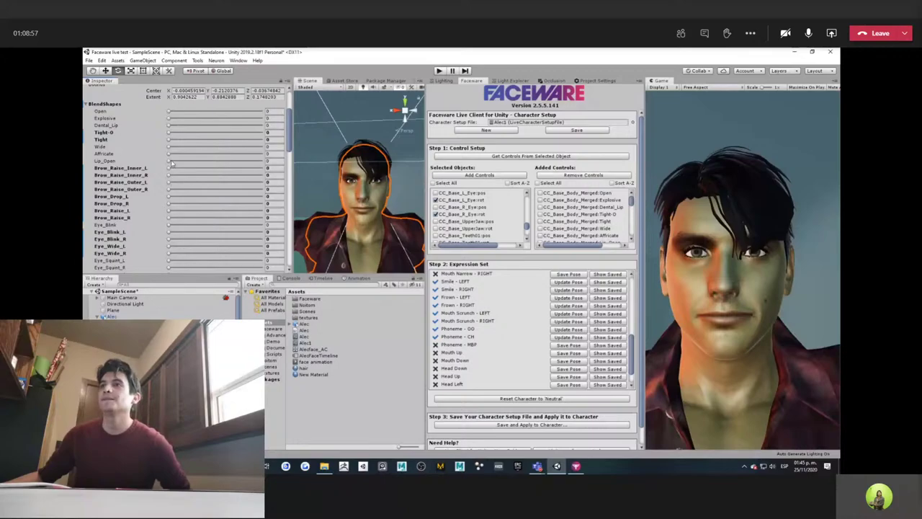
{"action": "left_click_drag", "start_coordinate": [170, 147], "coordinate": [210, 154]}
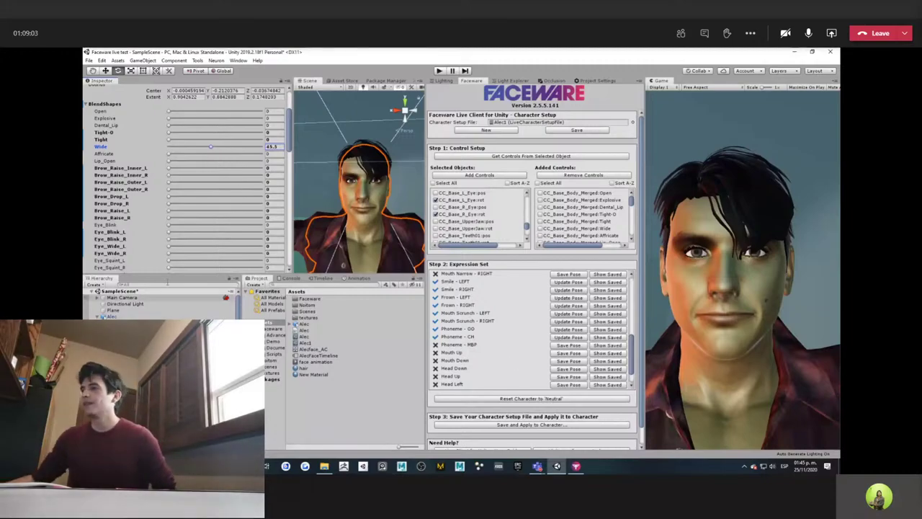
{"action": "left_click", "coordinate": [569, 346]}
{"action": "scroll", "coordinate": [612, 306], "scroll_direction": "up", "scroll_amount": 5}
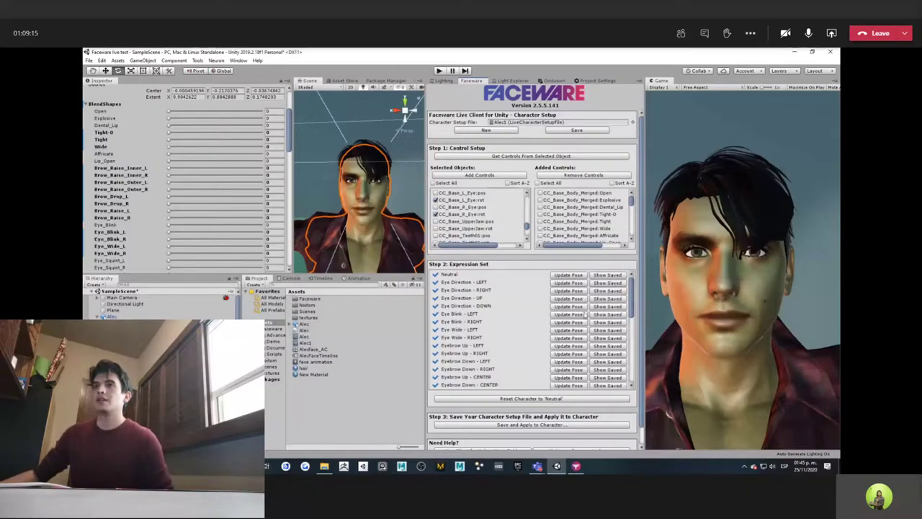
Set Mouth_Up to 100 and save it as the Mouth Up pose
{"action": "scroll", "coordinate": [612, 302], "scroll_direction": "down", "scroll_amount": 6}
{"action": "scroll", "coordinate": [135, 187], "scroll_direction": "down", "scroll_amount": 10}
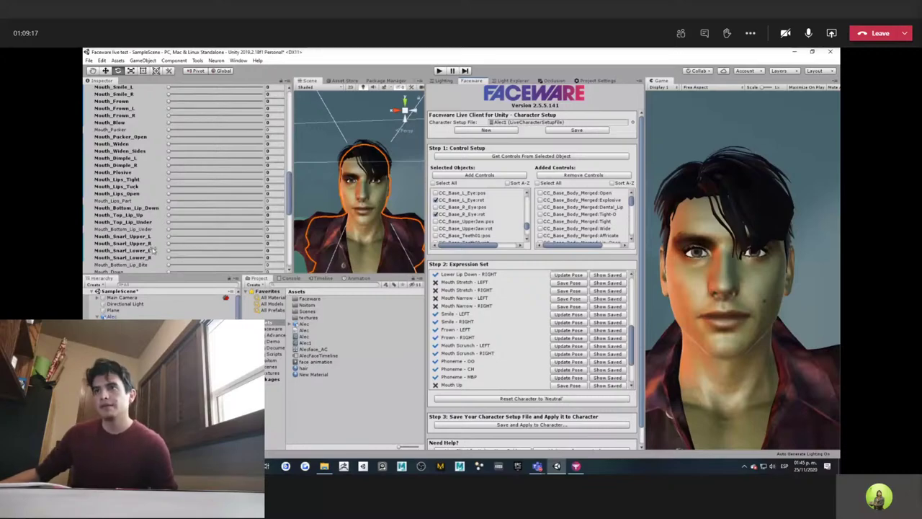
{"action": "scroll", "coordinate": [155, 220], "scroll_direction": "down", "scroll_amount": 3}
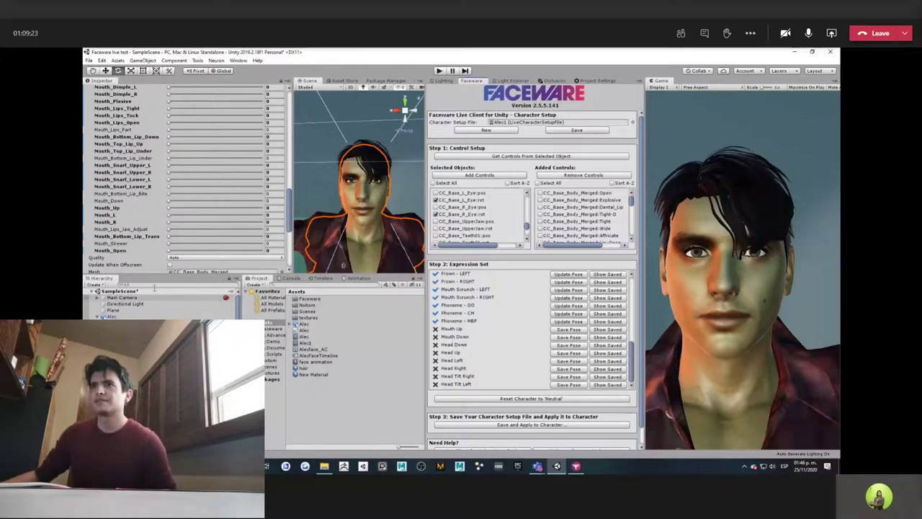
{"action": "left_click", "coordinate": [170, 207]}
{"action": "left_click_drag", "start_coordinate": [191, 210], "coordinate": [179, 208]}
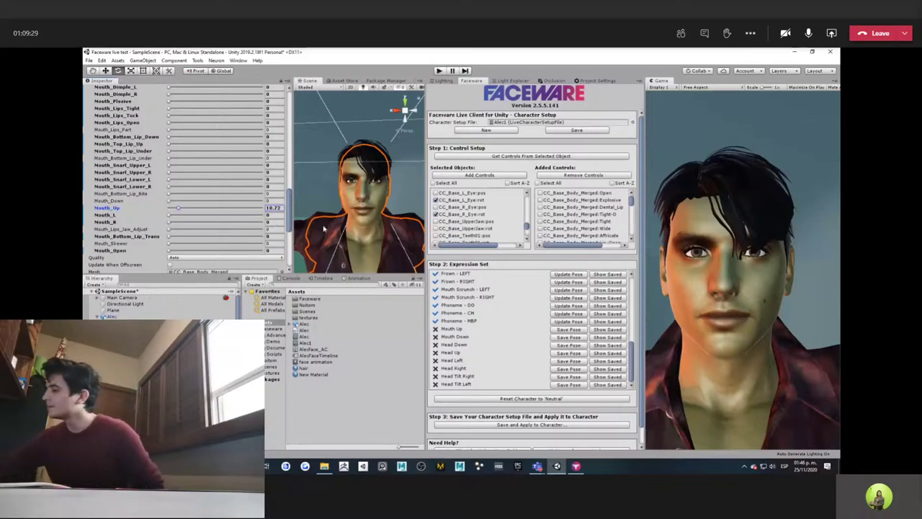
{"action": "left_click_drag", "start_coordinate": [178, 207], "coordinate": [263, 207]}
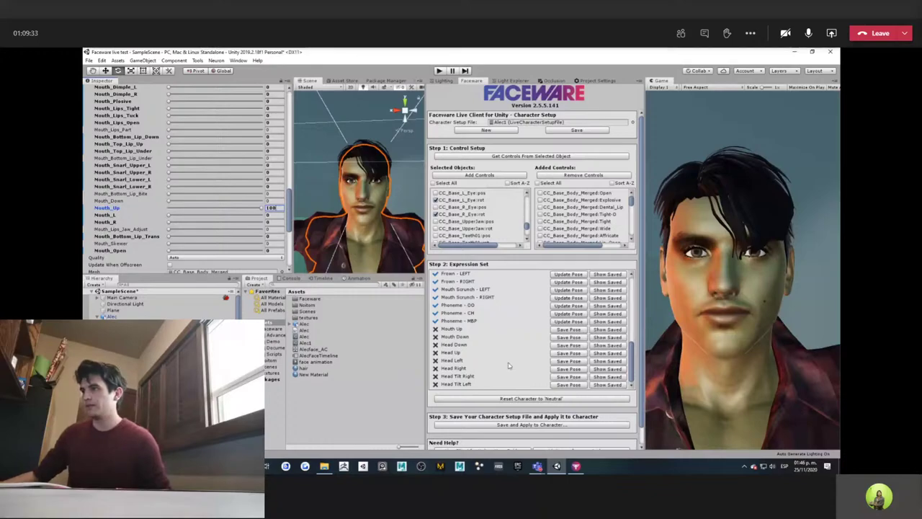
{"action": "left_click", "coordinate": [569, 329]}
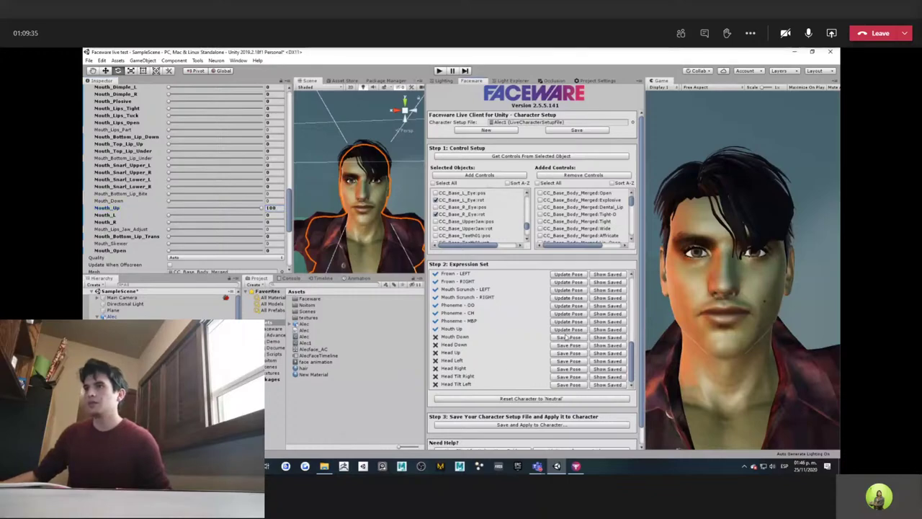
Reset Mouth_Up to 0, set Mouth_Down to 100, and save the Mouth Down pose
{"action": "left_click", "coordinate": [271, 208]}
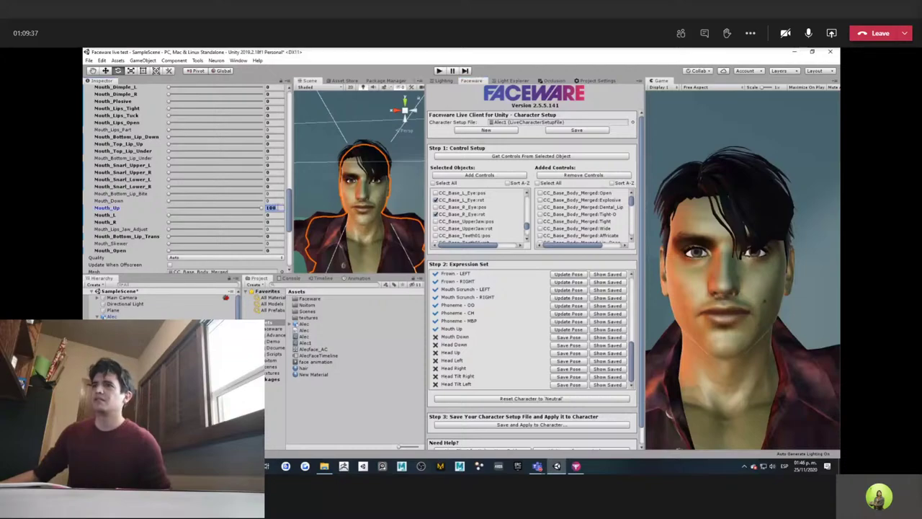
{"action": "type", "text": "0"}
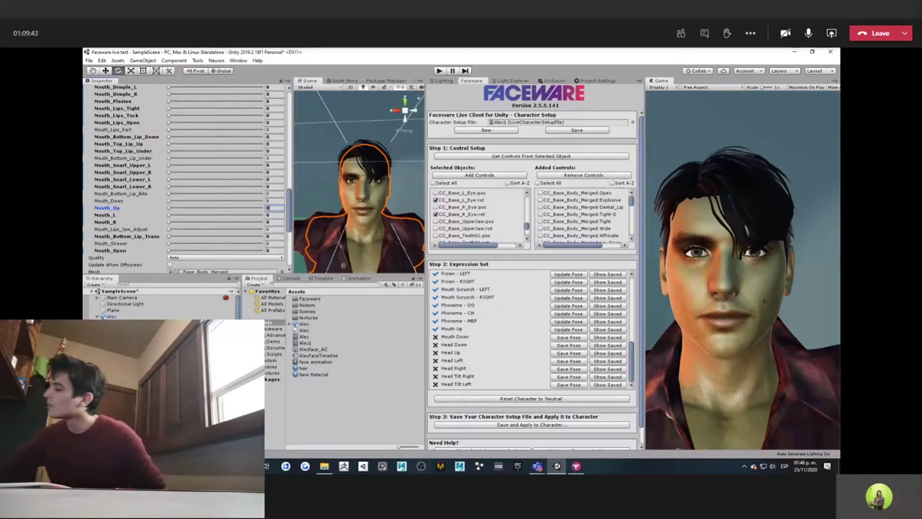
{"action": "left_click", "coordinate": [270, 201]}
{"action": "type", "text": "100"}
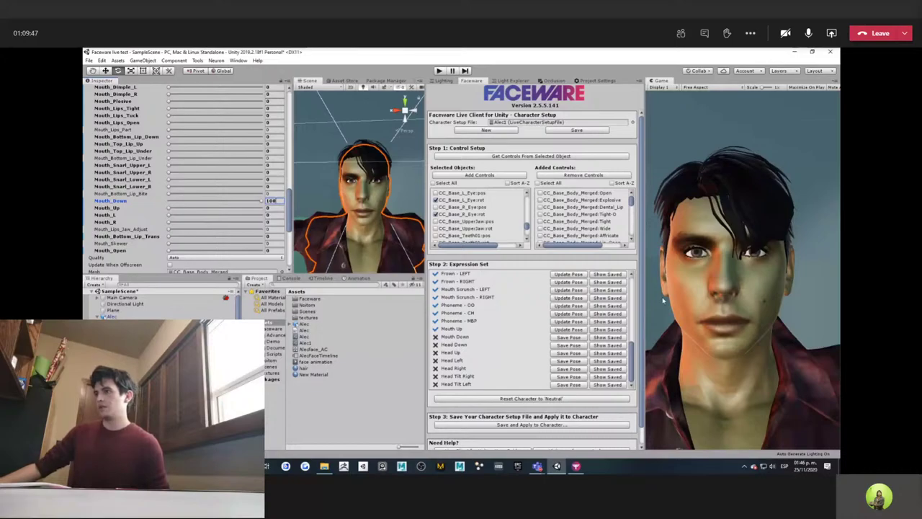
{"action": "left_click", "coordinate": [560, 338]}
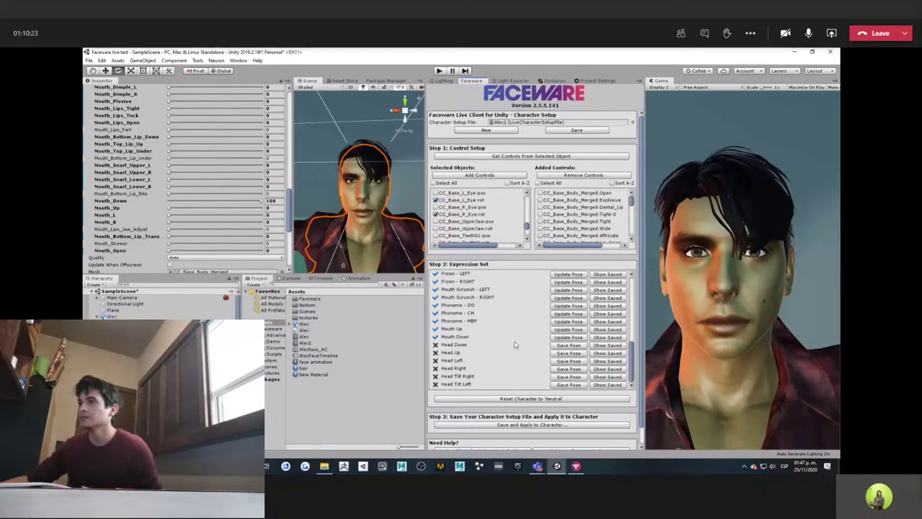
Review the saved expression poses and use Save and Apply to Character on the setup file
{"action": "scroll", "coordinate": [512, 346], "scroll_direction": "up", "scroll_amount": 5}
{"action": "scroll", "coordinate": [513, 346], "scroll_direction": "down", "scroll_amount": 5}
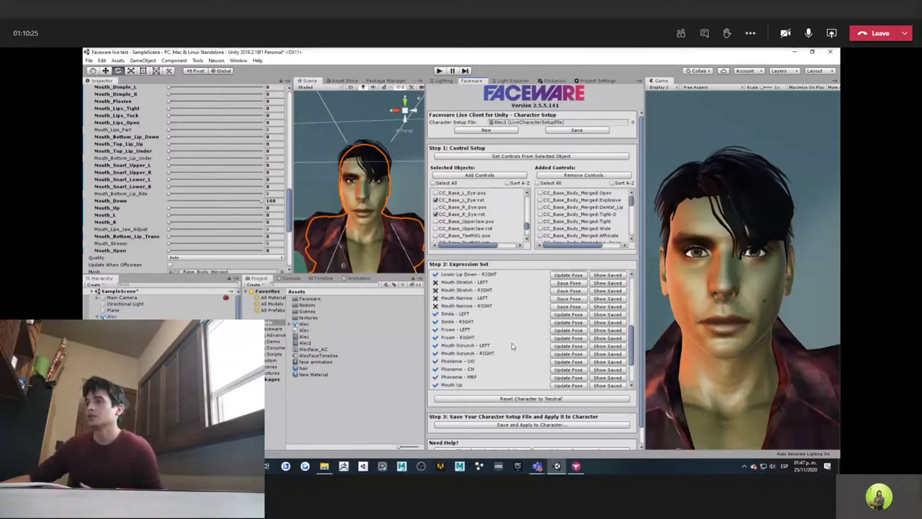
{"action": "scroll", "coordinate": [513, 346], "scroll_direction": "down", "scroll_amount": 3}
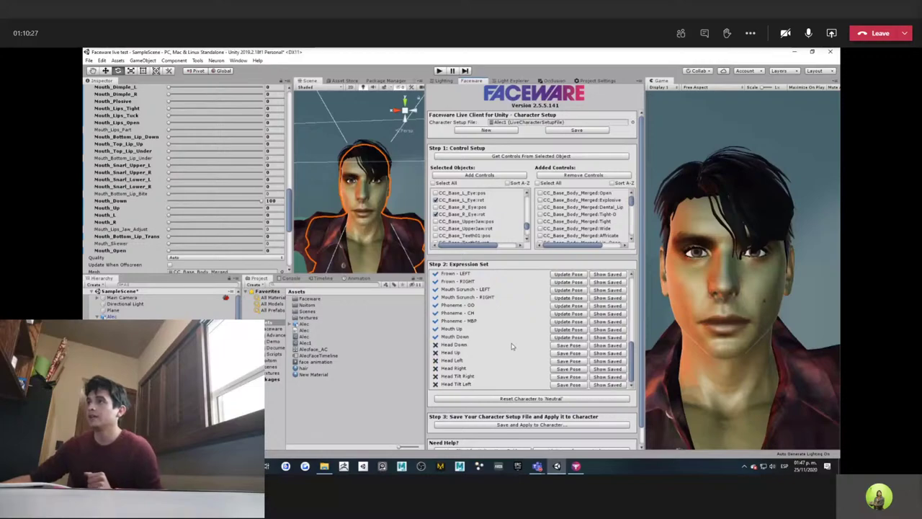
{"action": "scroll", "coordinate": [505, 339], "scroll_direction": "up", "scroll_amount": 2}
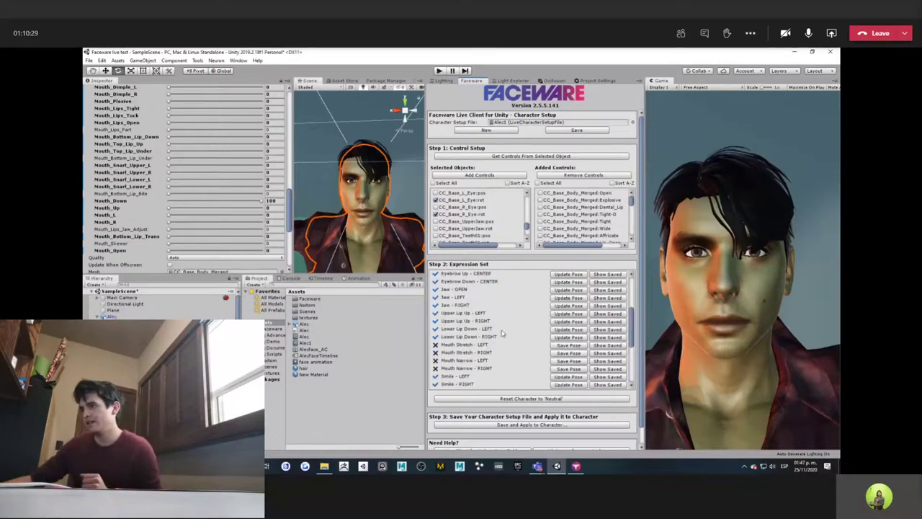
{"action": "scroll", "coordinate": [500, 330], "scroll_direction": "down", "scroll_amount": 2}
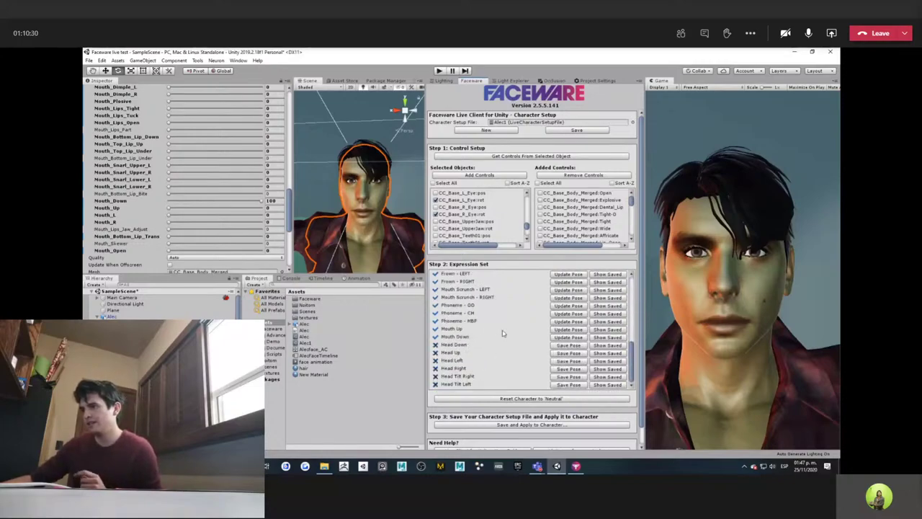
{"action": "left_click", "coordinate": [552, 425]}
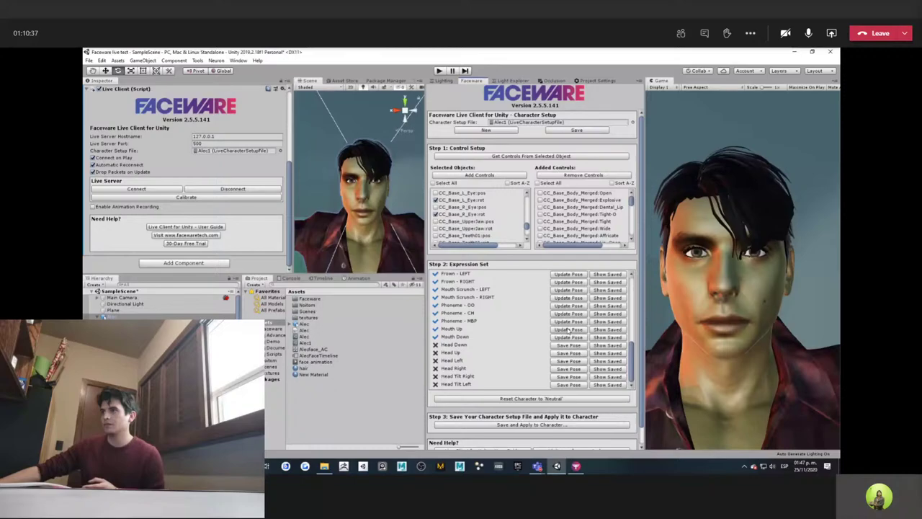
{"action": "scroll", "coordinate": [605, 303], "scroll_direction": "up", "scroll_amount": 5}
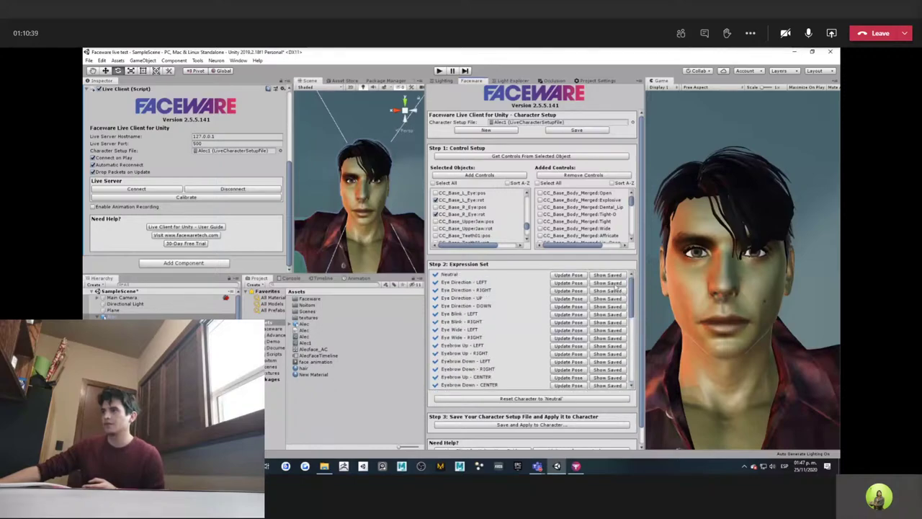
{"action": "scroll", "coordinate": [573, 361], "scroll_direction": "down", "scroll_amount": 5}
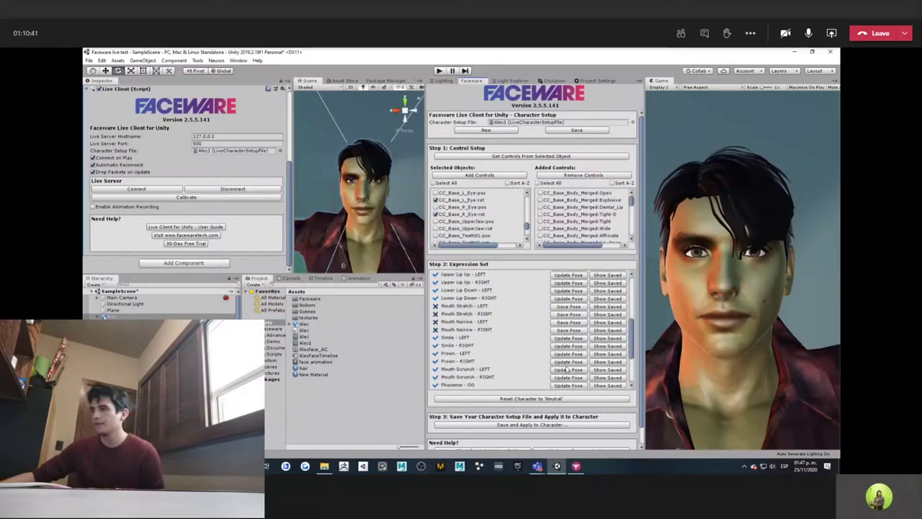
{"action": "scroll", "coordinate": [566, 370], "scroll_direction": "down", "scroll_amount": 3}
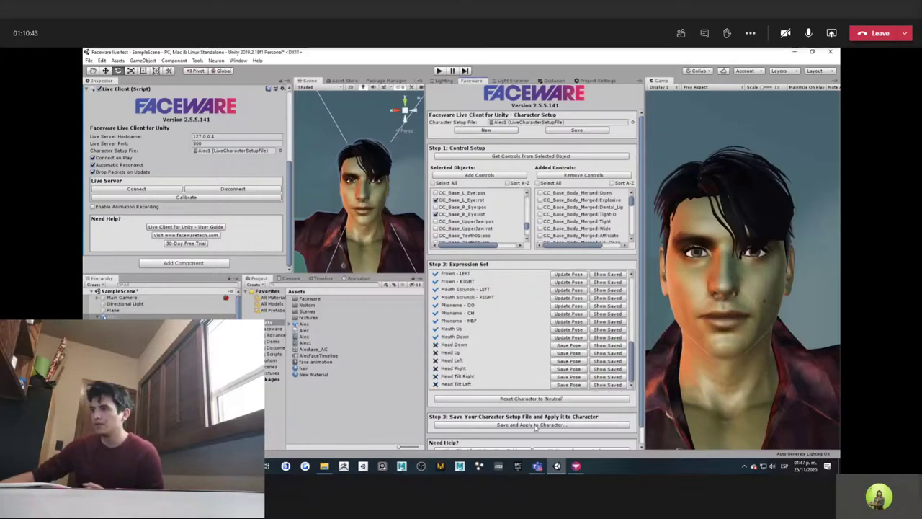
{"action": "left_click", "coordinate": [535, 425]}
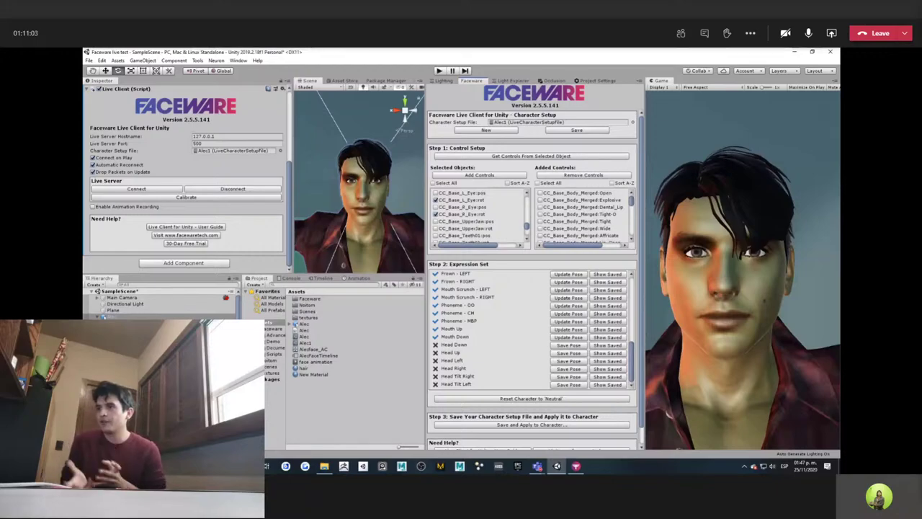
{"action": "scroll", "coordinate": [475, 346], "scroll_direction": "up", "scroll_amount": 3}
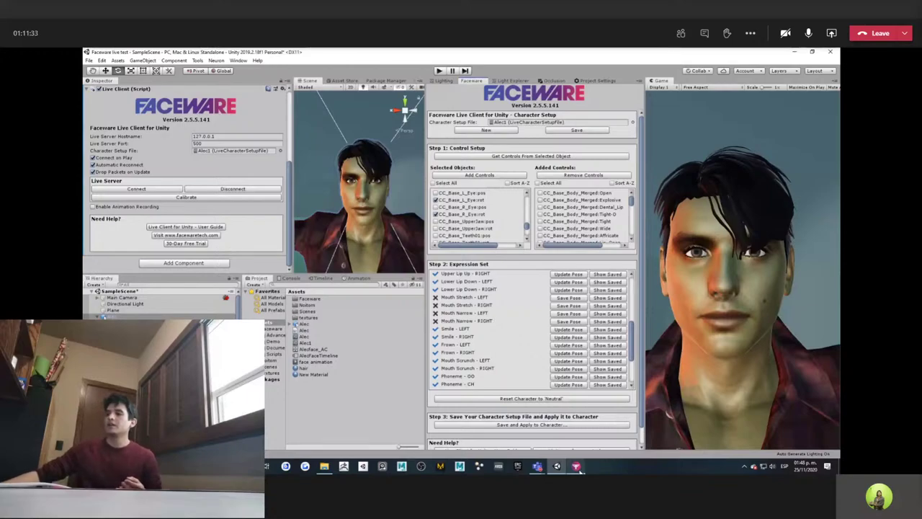
{"action": "mouse_move", "coordinate": [578, 469]}
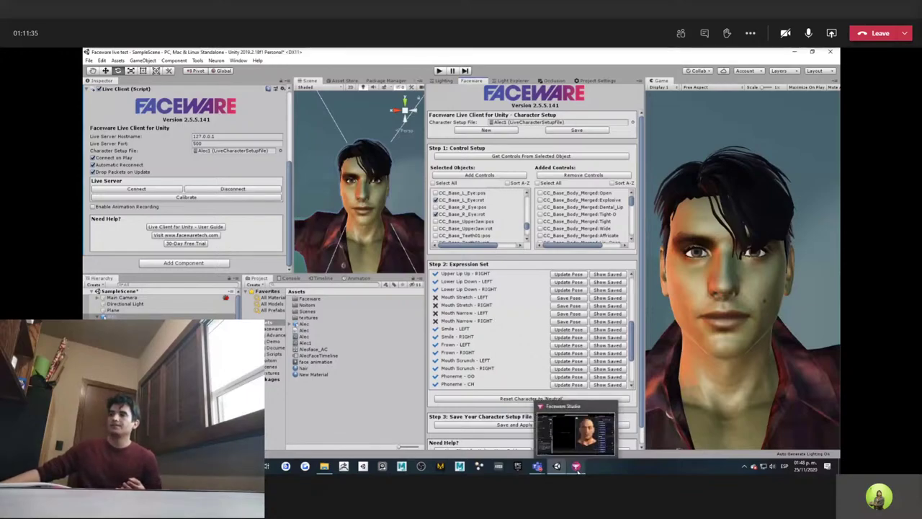
Switch to Faceware Studio and show the Realtime Setup tab with its Professional Headcam options
{"action": "left_click", "coordinate": [577, 466]}
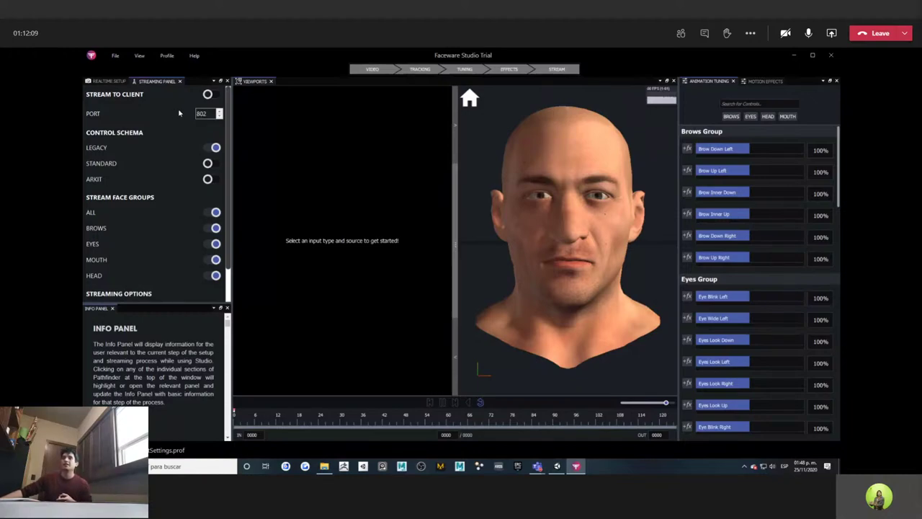
{"action": "left_click", "coordinate": [109, 81]}
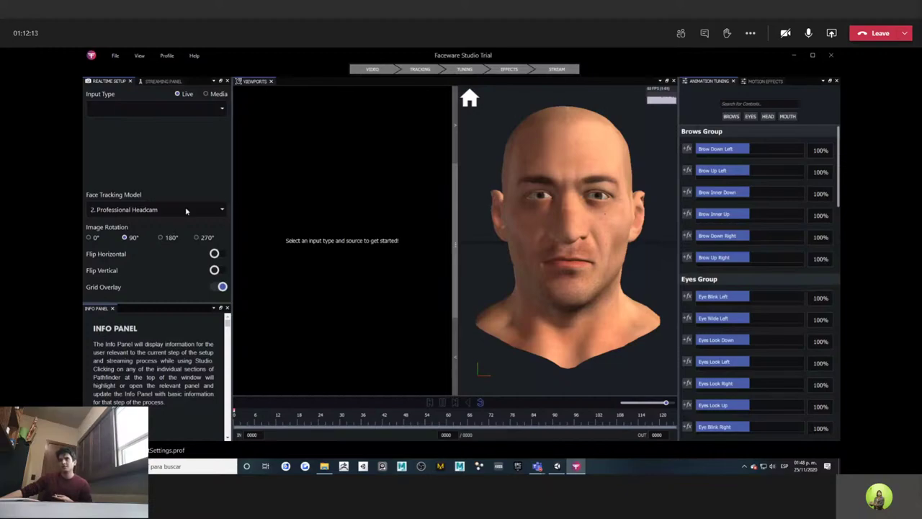
{"action": "left_click", "coordinate": [156, 81]}
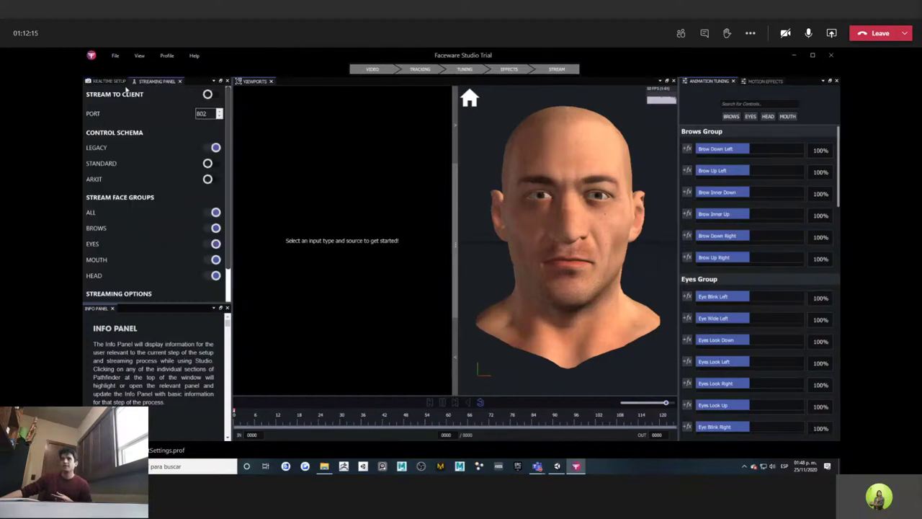
{"action": "left_click", "coordinate": [104, 82]}
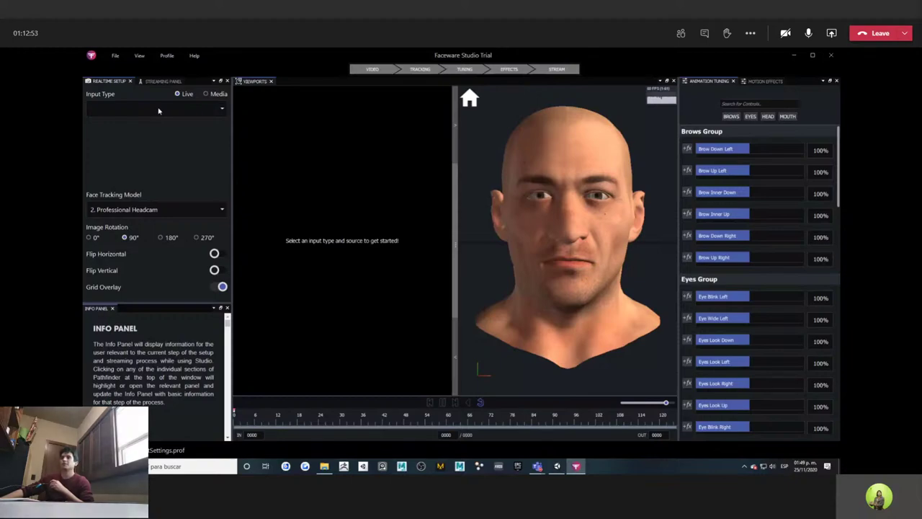
Use USB Capture HDMI as input at 720x576 (YUY2) with Optimize For Realtime on
{"action": "left_click", "coordinate": [161, 82]}
{"action": "left_click", "coordinate": [119, 82]}
{"action": "left_click", "coordinate": [161, 108]}
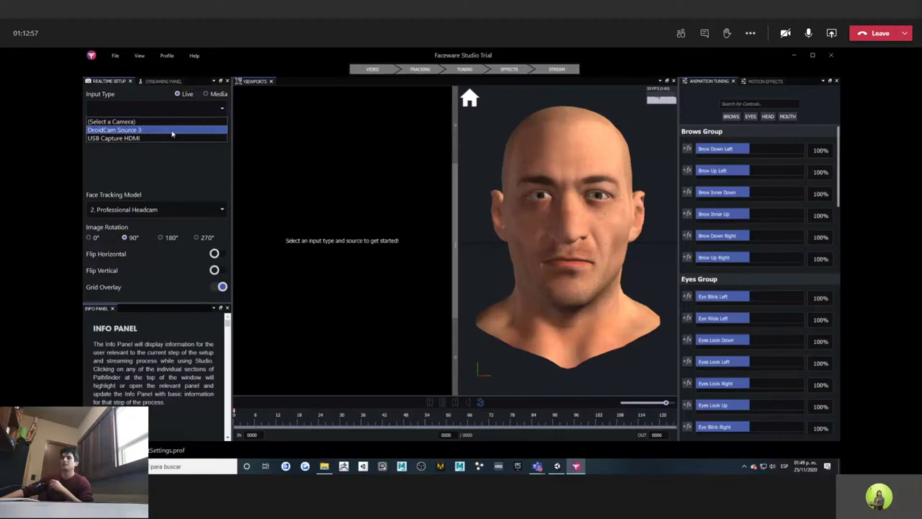
{"action": "left_click", "coordinate": [171, 137]}
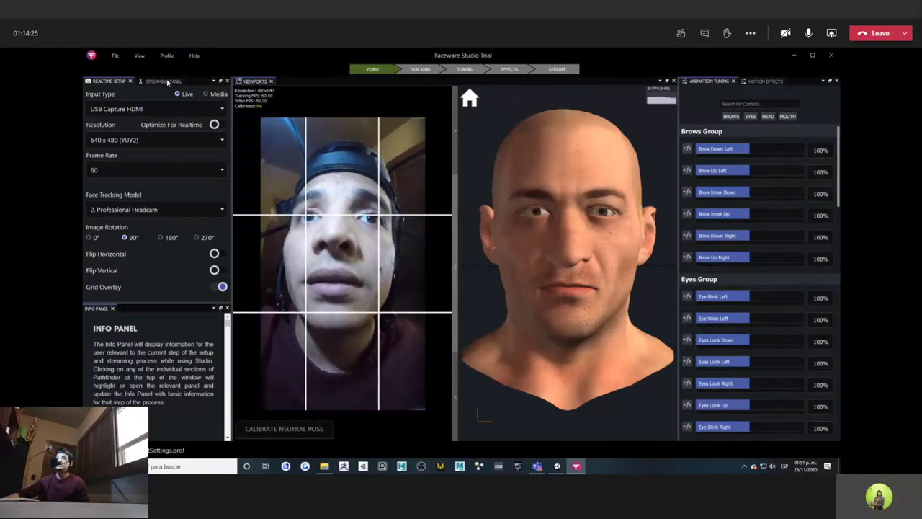
{"action": "scroll", "coordinate": [140, 144], "scroll_direction": "down", "scroll_amount": 1}
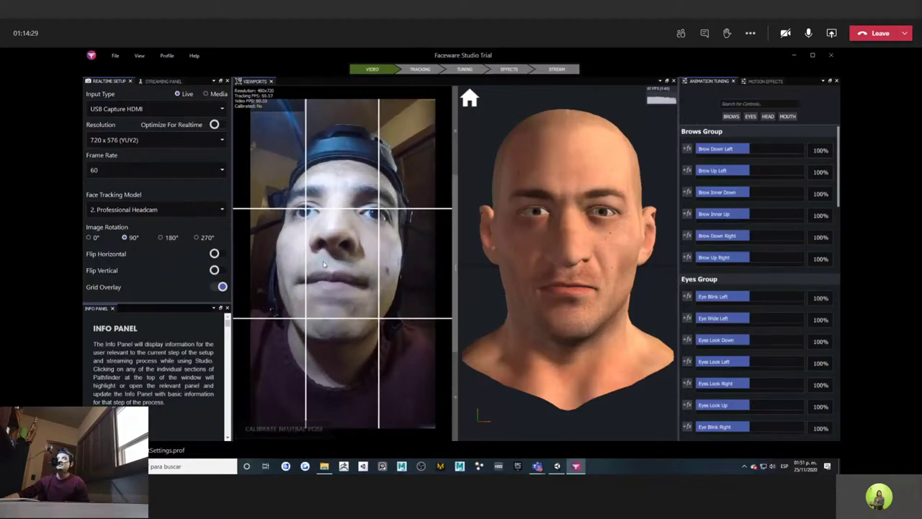
{"action": "left_click", "coordinate": [214, 124]}
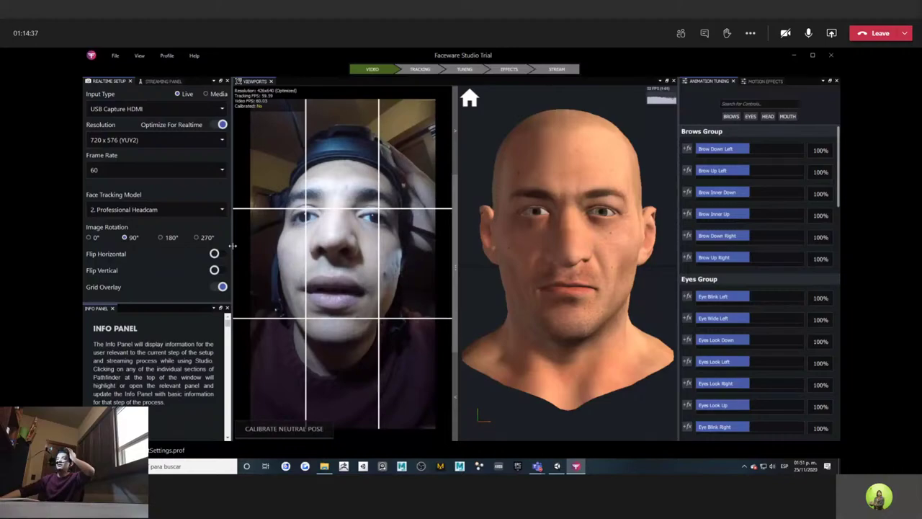
Calibrate the neutral pose while holding a neutral face
{"action": "left_click", "coordinate": [296, 432]}
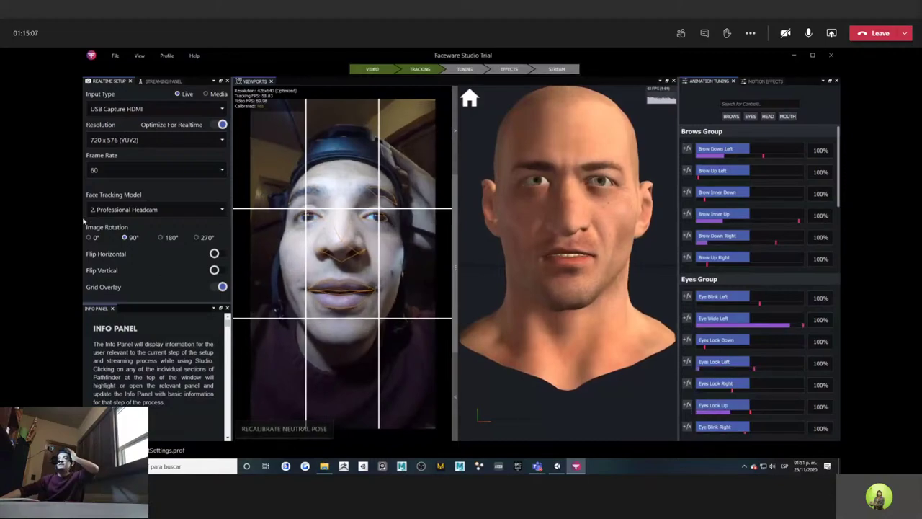
Switch on Stream To Client in the Streaming Panel, sending on port 802 with Legacy schema
{"action": "left_click", "coordinate": [157, 81]}
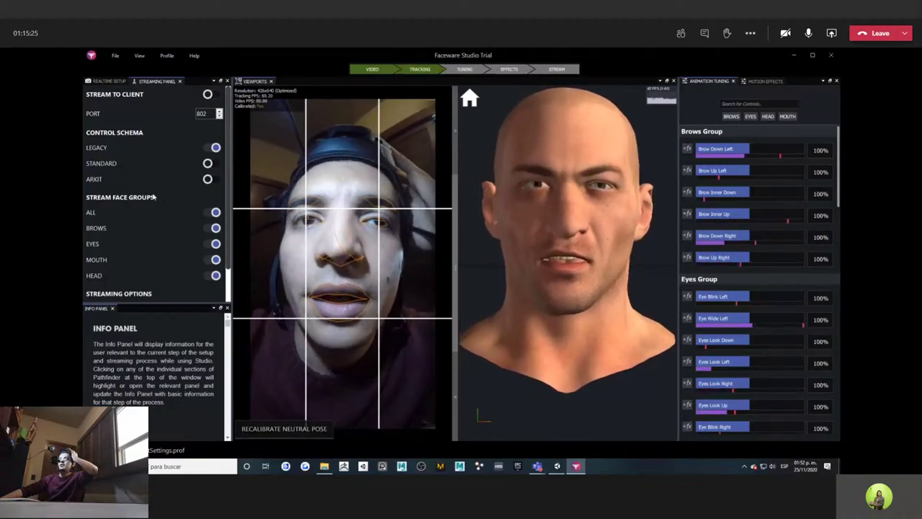
{"action": "left_click", "coordinate": [207, 95]}
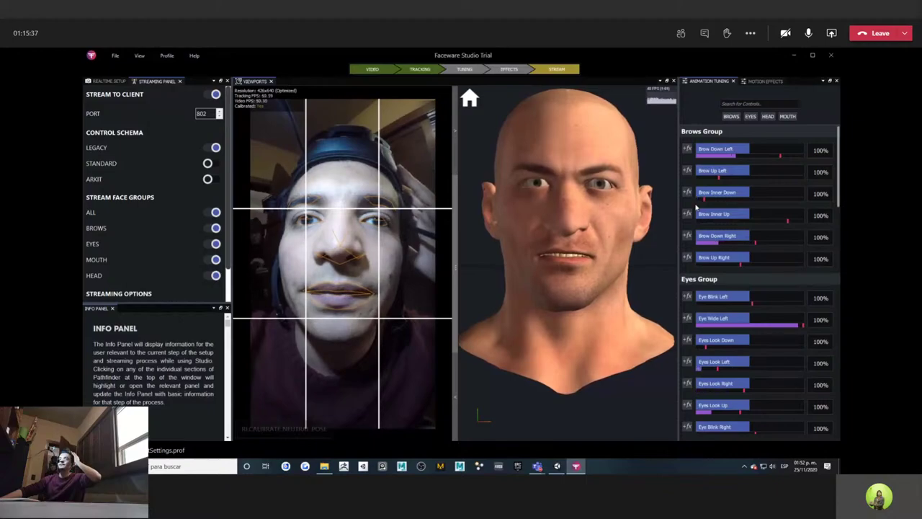
{"action": "scroll", "coordinate": [705, 227], "scroll_direction": "down", "scroll_amount": 1}
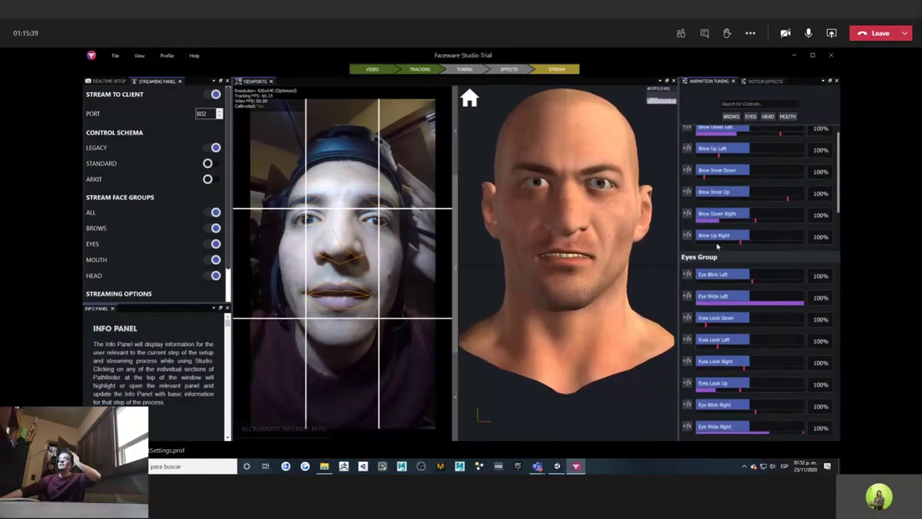
{"action": "scroll", "coordinate": [725, 236], "scroll_direction": "down", "scroll_amount": 1}
{"action": "scroll", "coordinate": [729, 259], "scroll_direction": "down", "scroll_amount": 6}
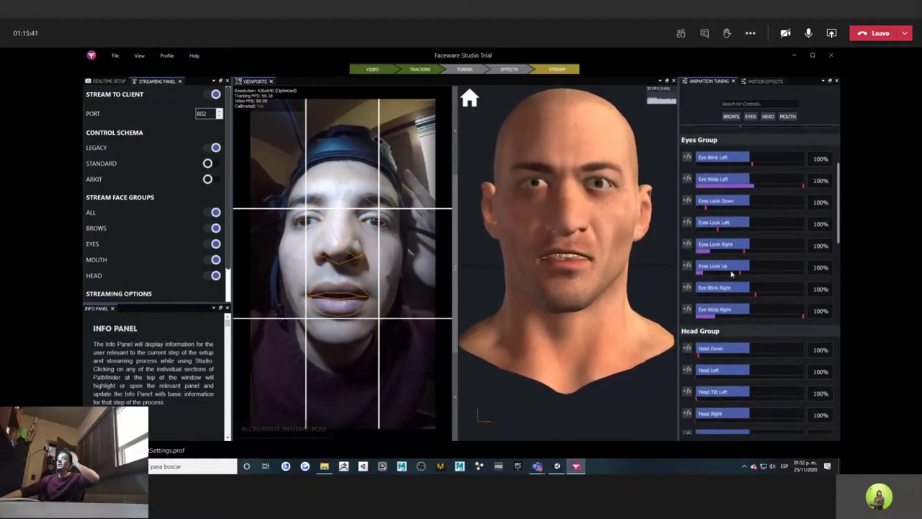
{"action": "scroll", "coordinate": [731, 273], "scroll_direction": "up", "scroll_amount": 1}
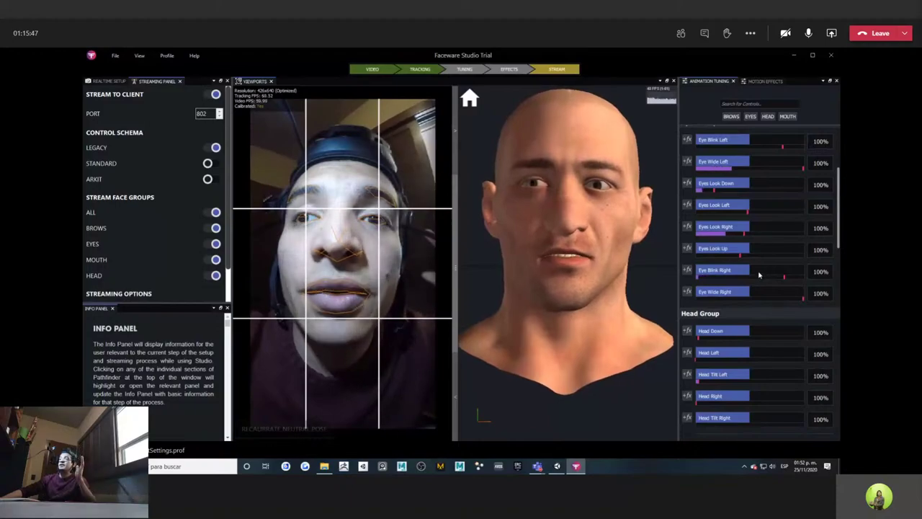
{"action": "scroll", "coordinate": [753, 284], "scroll_direction": "down", "scroll_amount": 5}
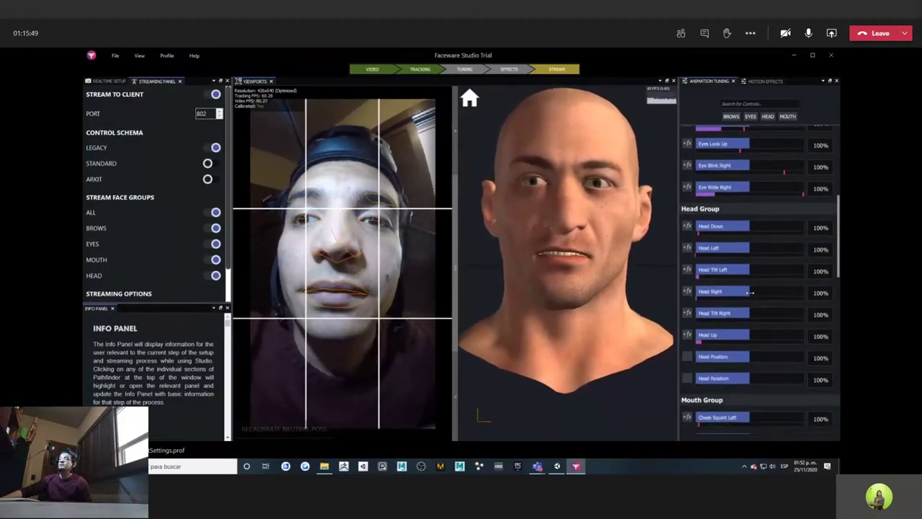
{"action": "scroll", "coordinate": [749, 291], "scroll_direction": "down", "scroll_amount": 12}
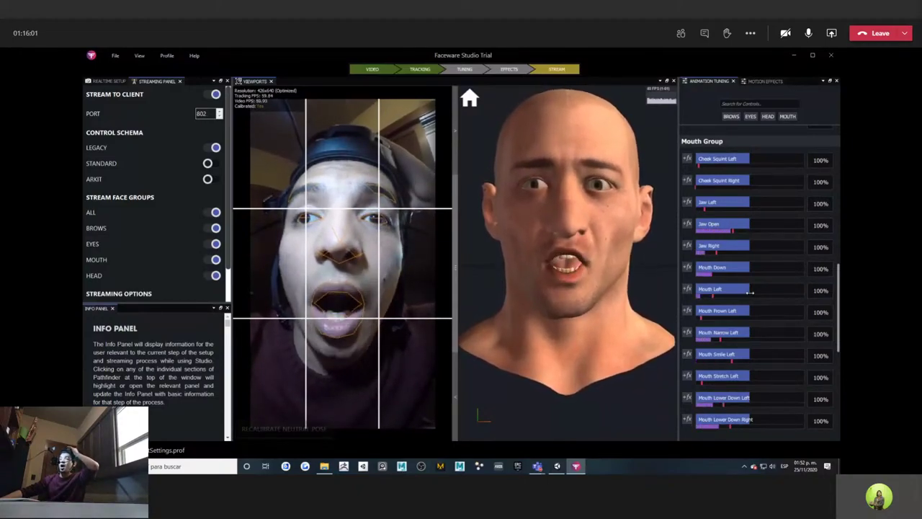
{"action": "scroll", "coordinate": [719, 366], "scroll_direction": "down", "scroll_amount": 2}
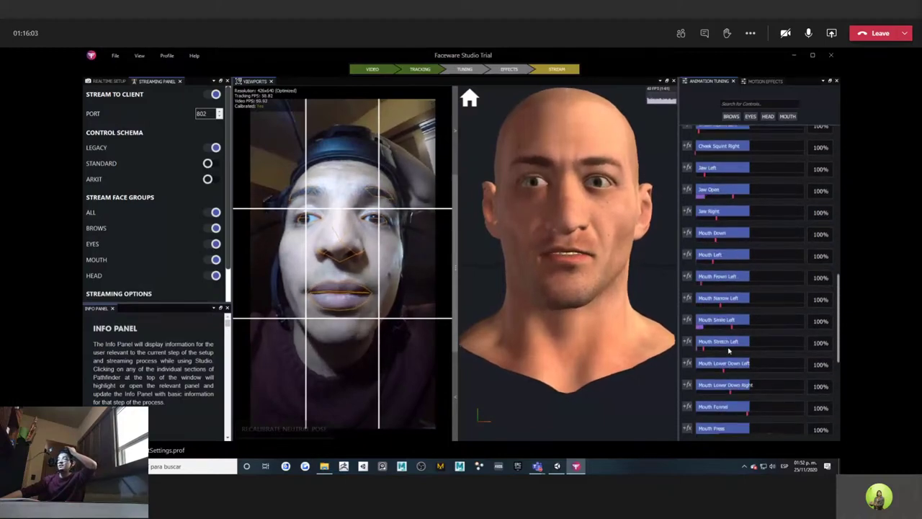
{"action": "scroll", "coordinate": [719, 366], "scroll_direction": "down", "scroll_amount": 6}
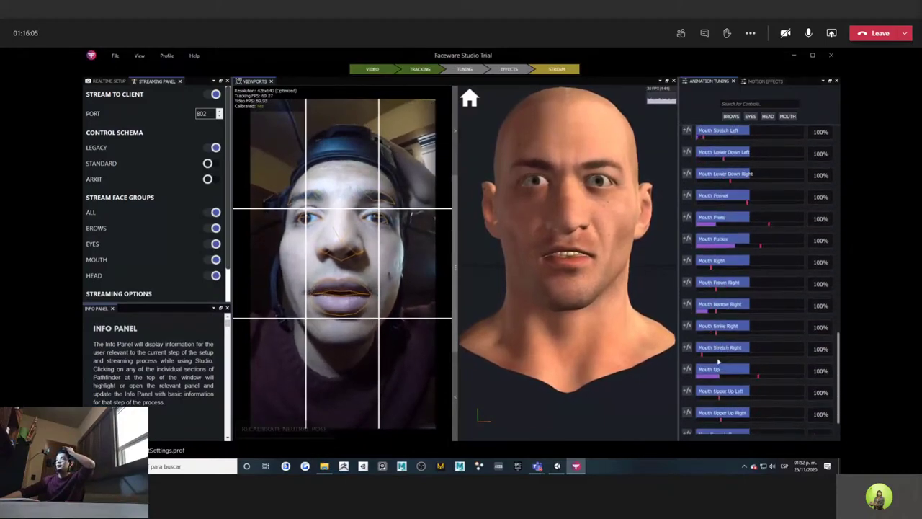
{"action": "scroll", "coordinate": [718, 363], "scroll_direction": "up", "scroll_amount": 6}
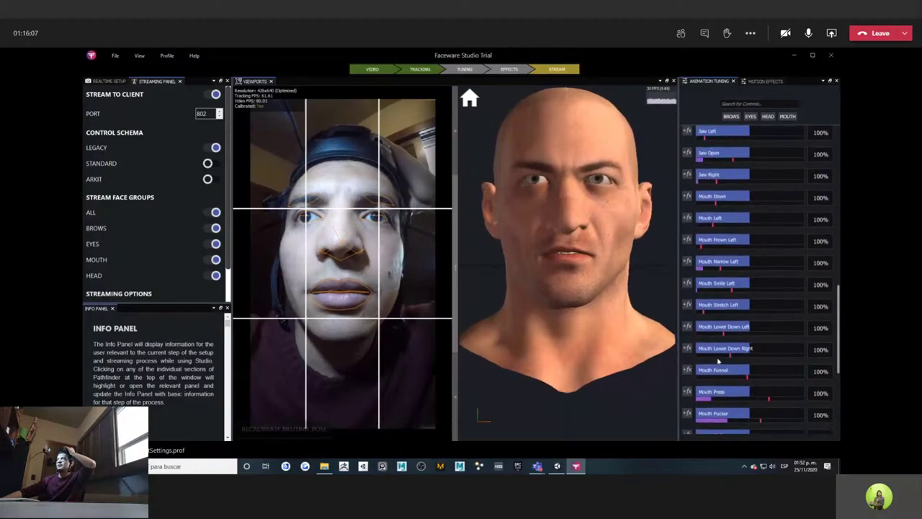
{"action": "scroll", "coordinate": [706, 219], "scroll_direction": "up", "scroll_amount": 1}
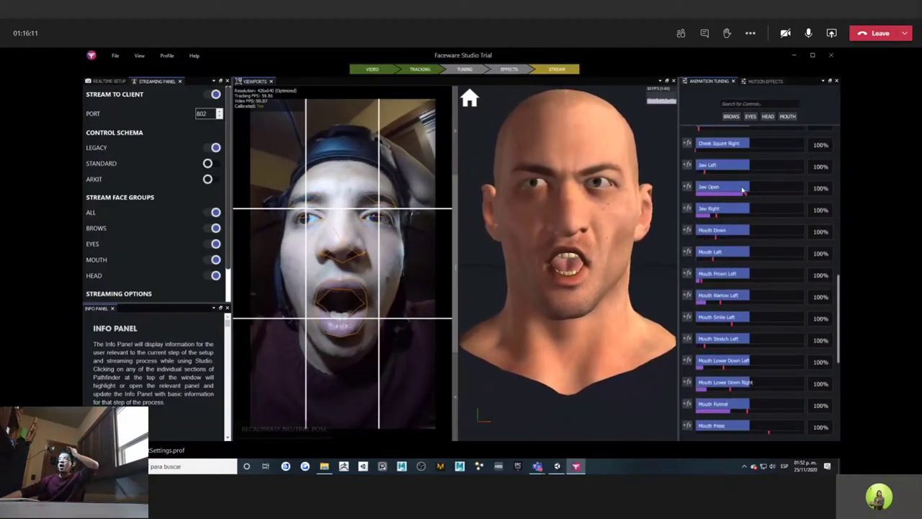
Set the Jaw Open tuning response to 101%
{"action": "mouse_move", "coordinate": [751, 188]}
{"action": "left_mouse_down"}
{"action": "mouse_move", "coordinate": [793, 187]}
{"action": "mouse_move", "coordinate": [724, 186]}
{"action": "mouse_move", "coordinate": [771, 185]}
{"action": "mouse_move", "coordinate": [720, 178]}
{"action": "mouse_move", "coordinate": [778, 177]}
{"action": "mouse_move", "coordinate": [749, 186]}
{"action": "left_mouse_up"}
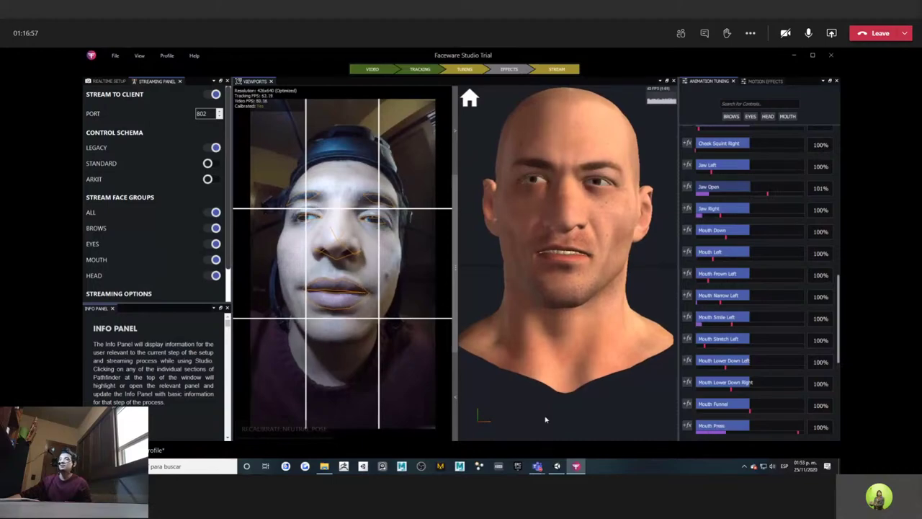
{"action": "left_click", "coordinate": [556, 466]}
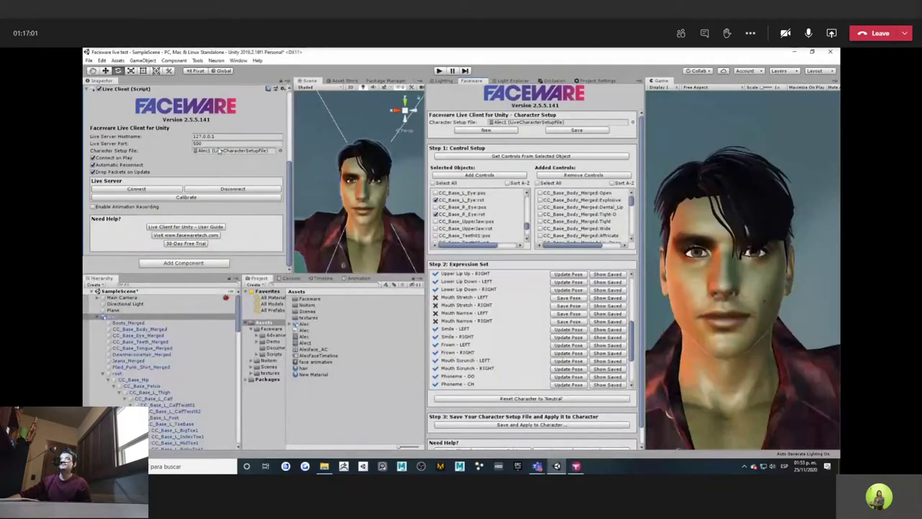
{"action": "left_click", "coordinate": [220, 144]}
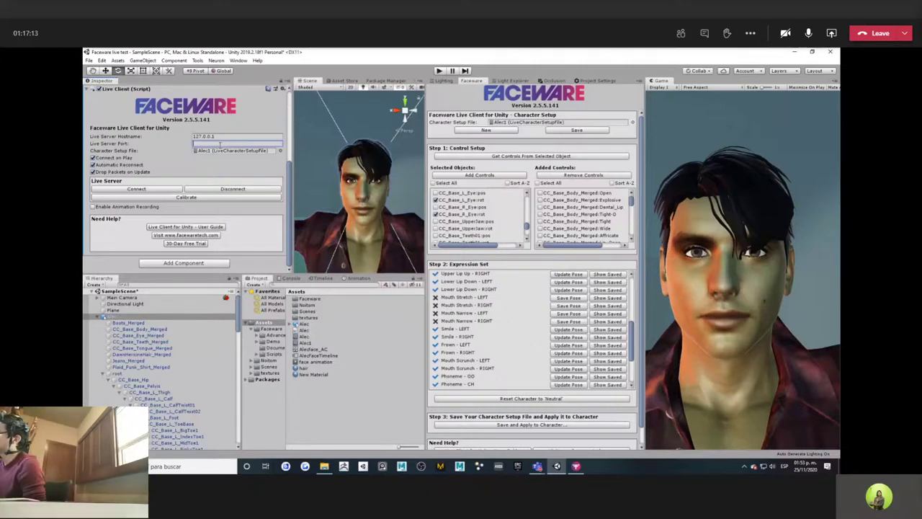
{"action": "type", "text": "802"}
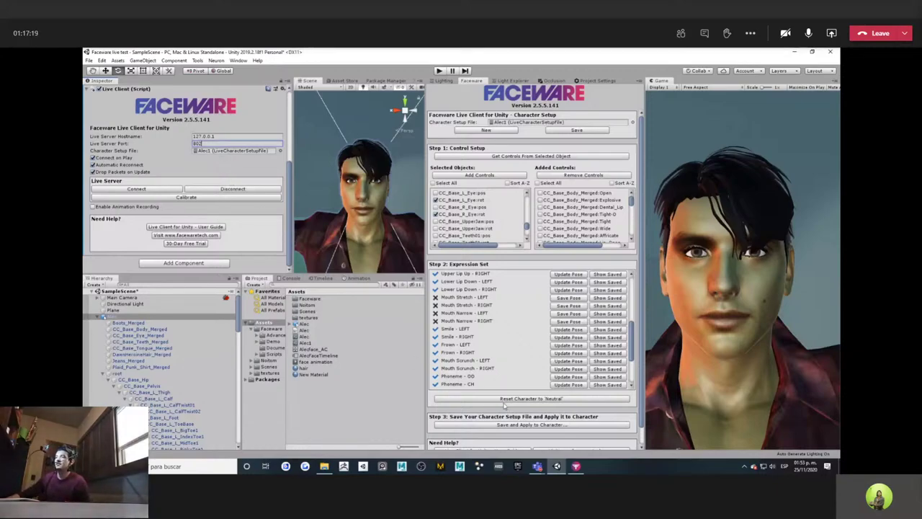
{"action": "mouse_move", "coordinate": [575, 466]}
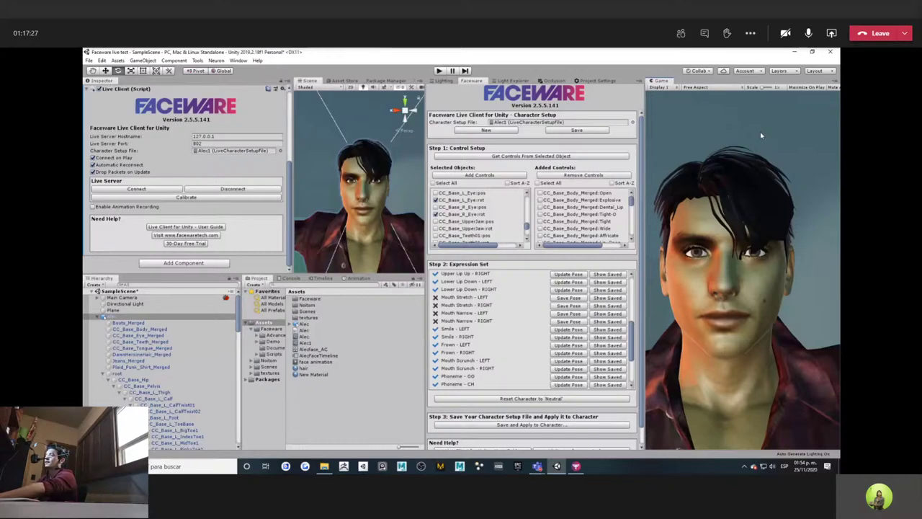
Maximize Unity's Game view, save the character setup file, and return to Faceware Studio
{"action": "key", "text": "alt+F4"}
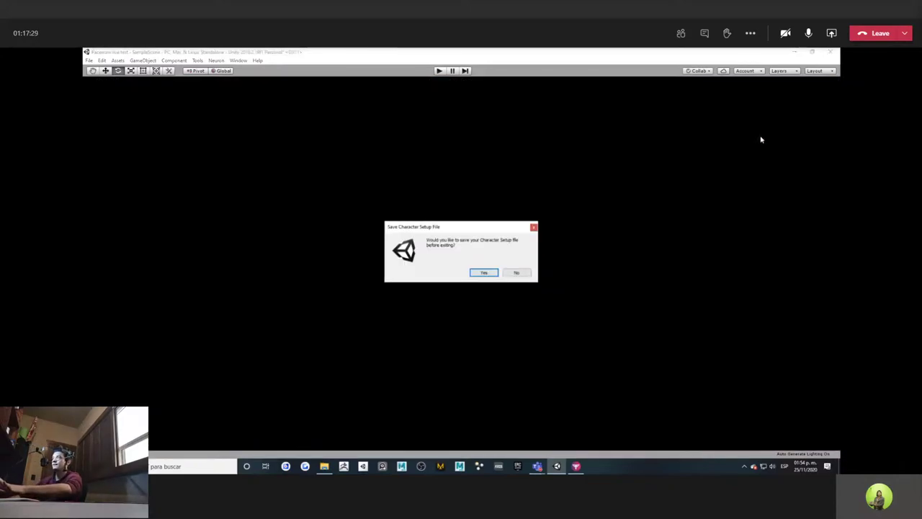
{"action": "left_click", "coordinate": [483, 273]}
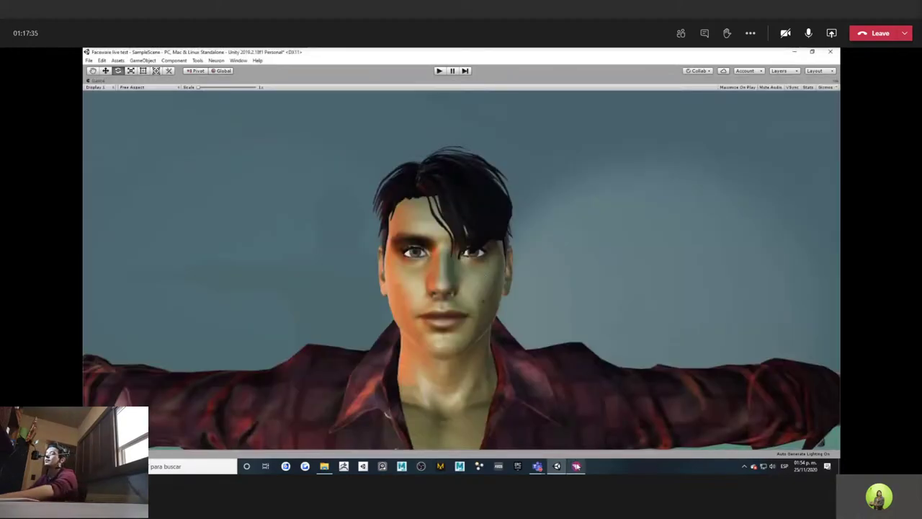
{"action": "left_click", "coordinate": [577, 466]}
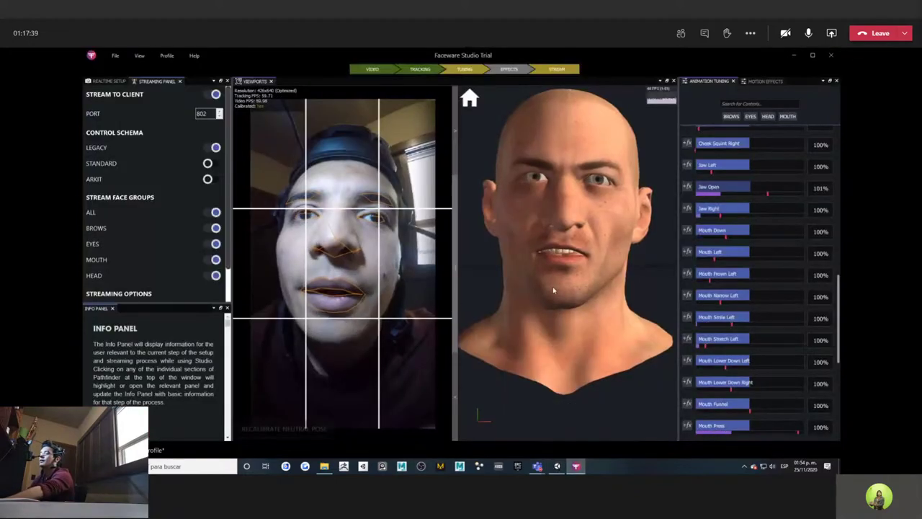
Snap Faceware Studio to the left half of the screen from Task View
{"action": "key", "text": "super+Tab"}
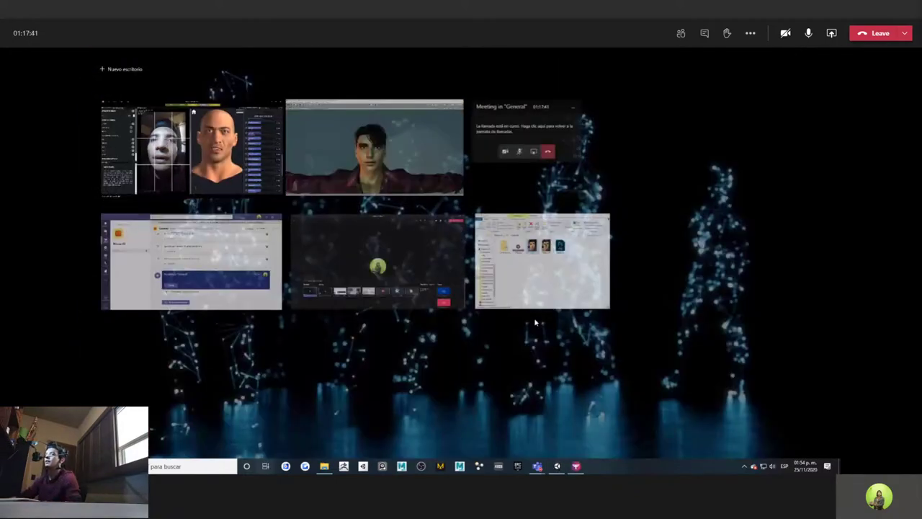
{"action": "right_click", "coordinate": [187, 171]}
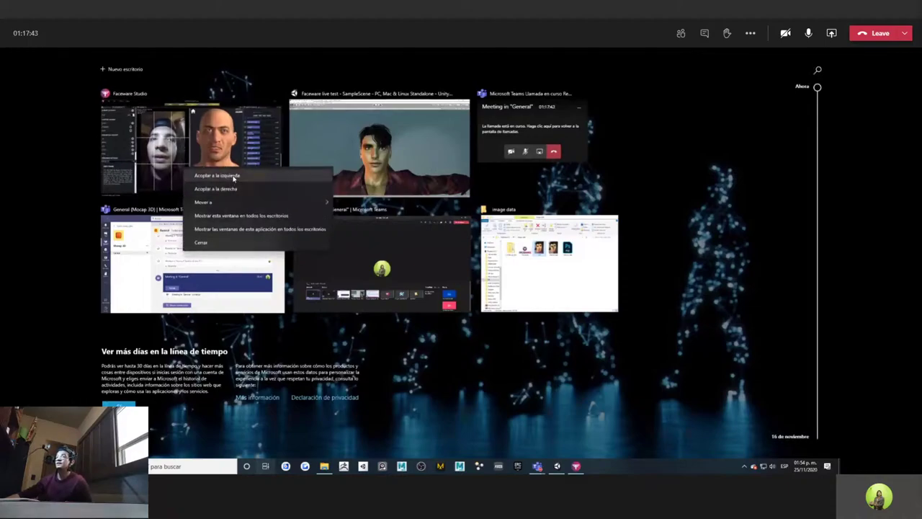
{"action": "left_click", "coordinate": [216, 176]}
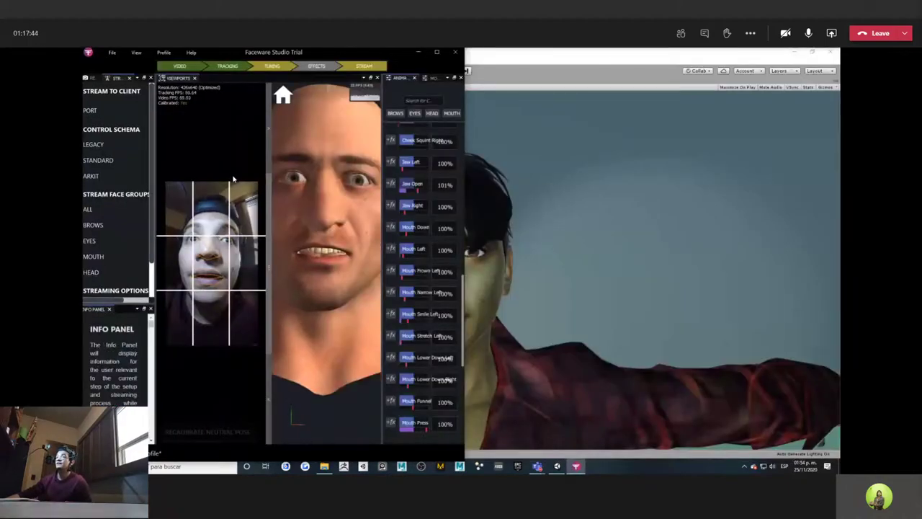
{"action": "left_click", "coordinate": [476, 296]}
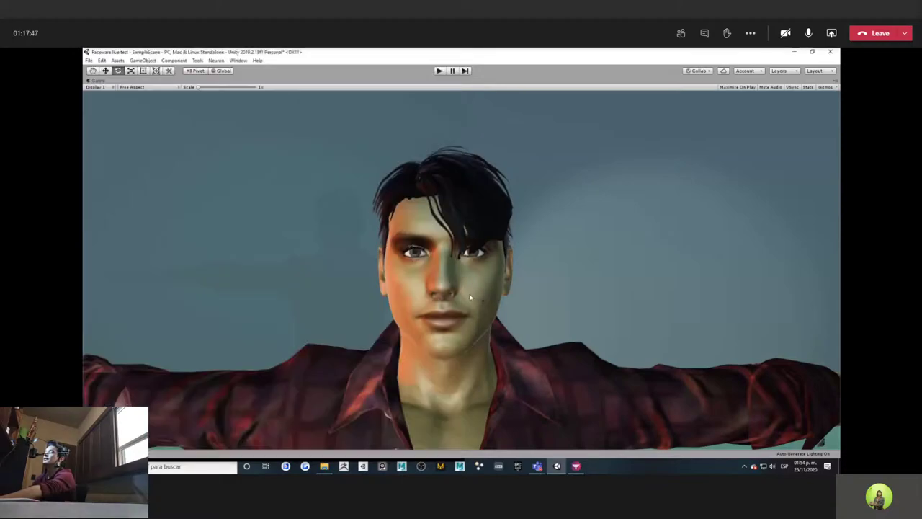
Snap the Unity window to the right half of the screen from Task View
{"action": "key", "text": "super+Tab"}
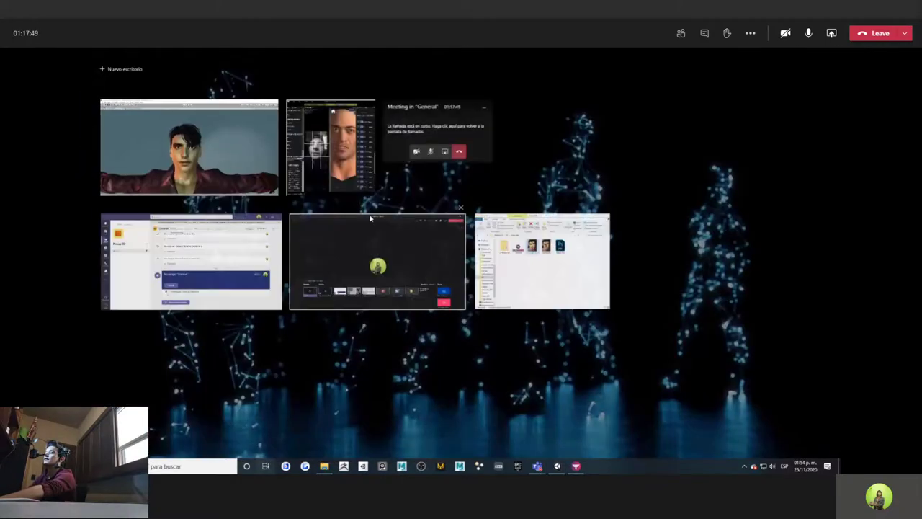
{"action": "right_click", "coordinate": [336, 149]}
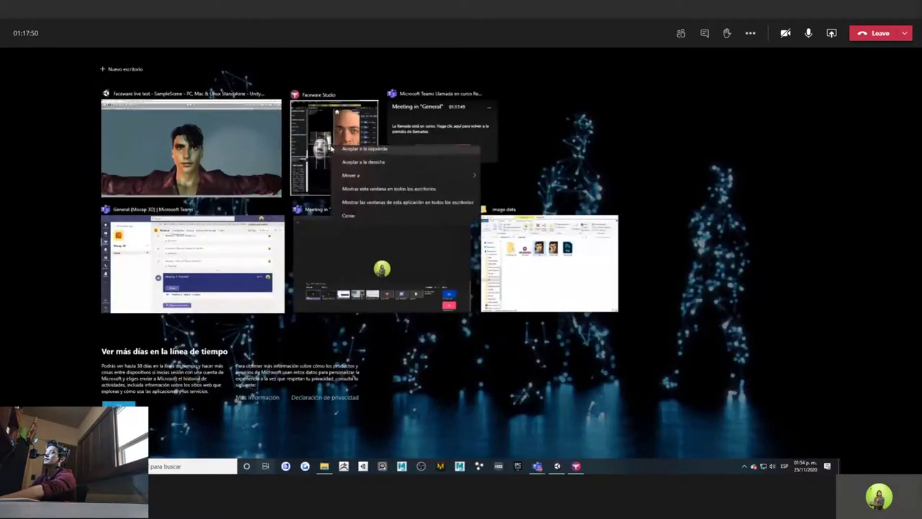
{"action": "left_click", "coordinate": [264, 154]}
{"action": "right_click", "coordinate": [262, 152]}
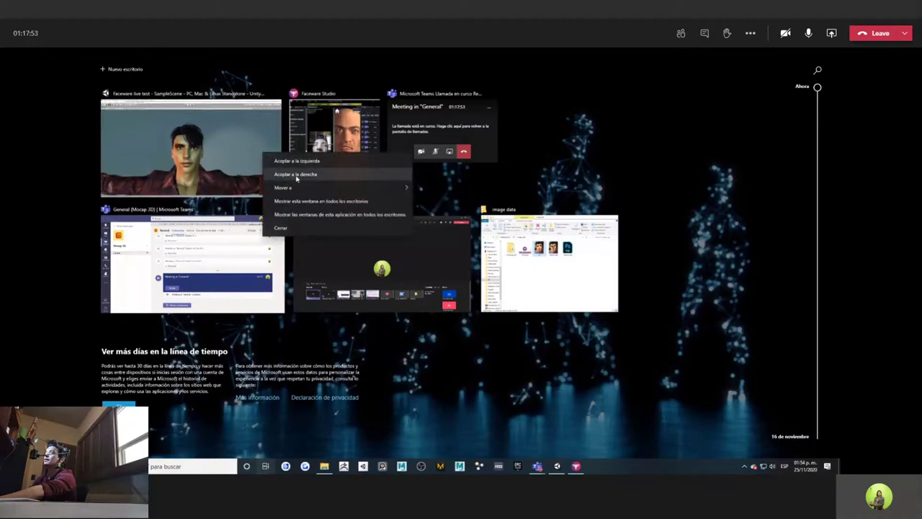
{"action": "left_click", "coordinate": [296, 175]}
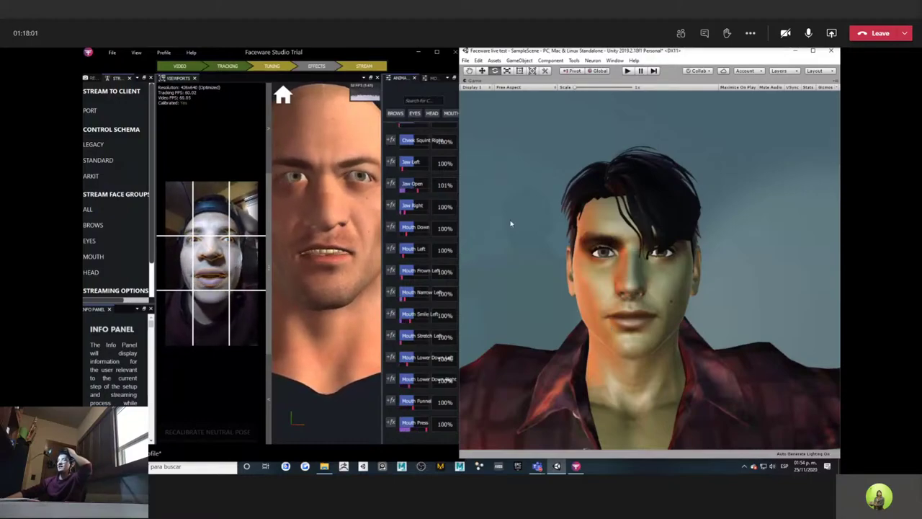
Enter Unity play mode so the character mirrors the live streamed face
{"action": "left_click", "coordinate": [627, 70]}
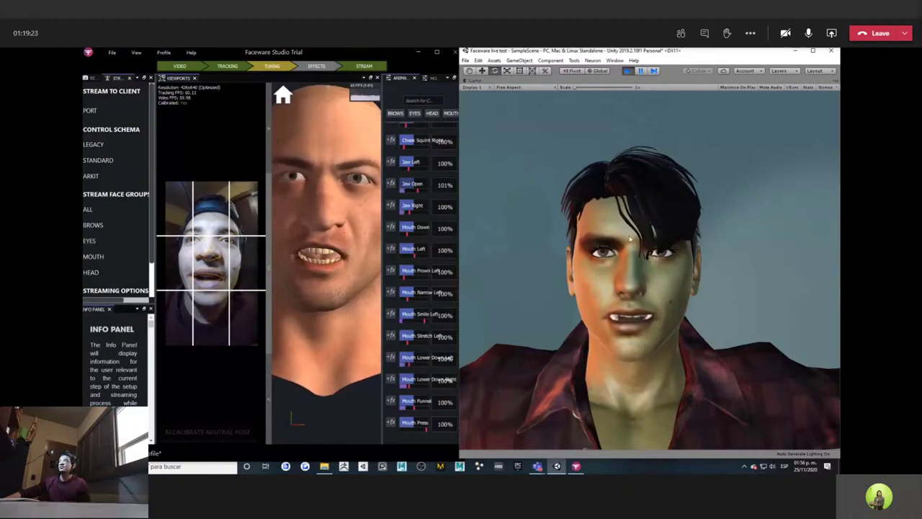
Exit Unity play mode, returning to the Faceware character setup with its No Setup File warning
{"action": "left_click", "coordinate": [627, 72]}
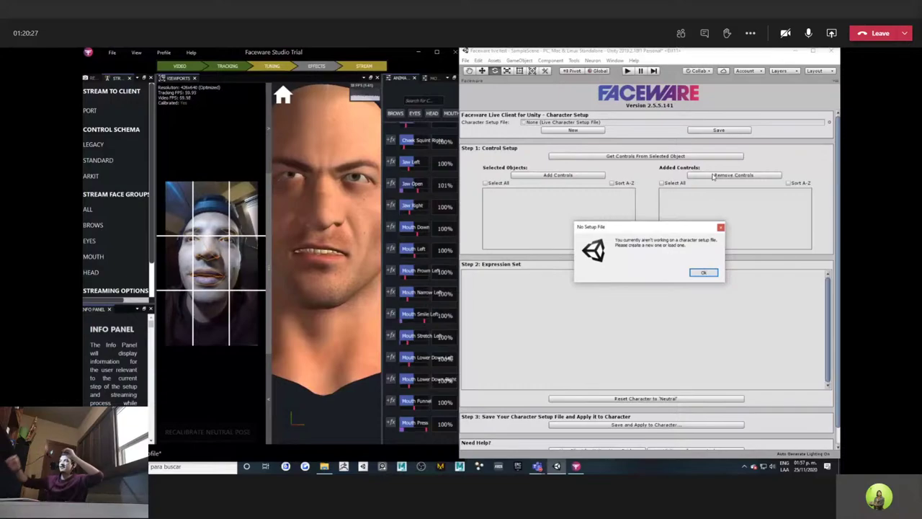
Dismiss the No Setup File notice and un-maximize the Faceware panel with Shift+Space
{"action": "left_click", "coordinate": [704, 273]}
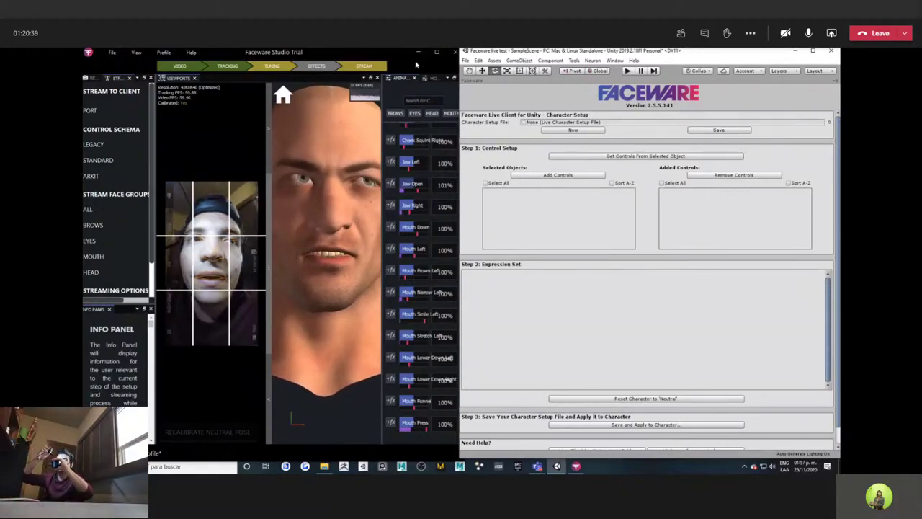
{"action": "key", "text": "shift+space"}
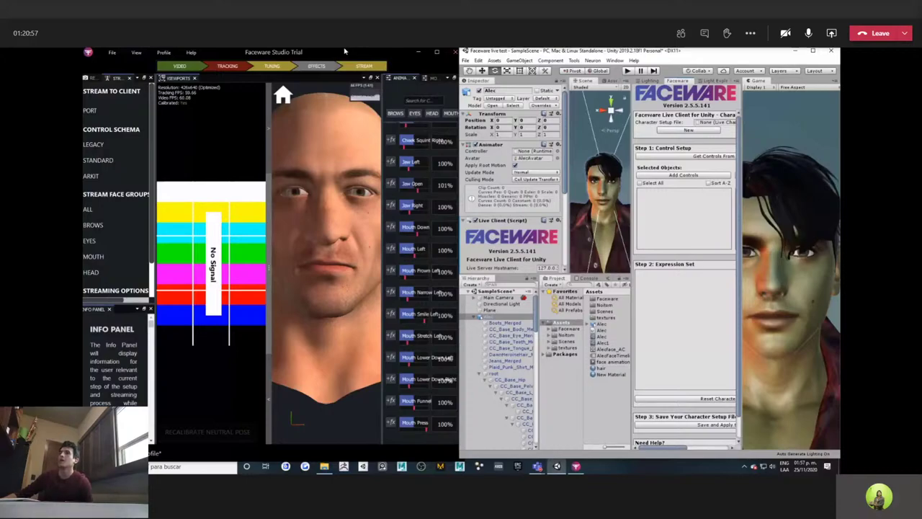
Minimize Faceware Studio, maximize Unity, and widen the Scene view by narrowing the Faceware panel
{"action": "left_click", "coordinate": [418, 52]}
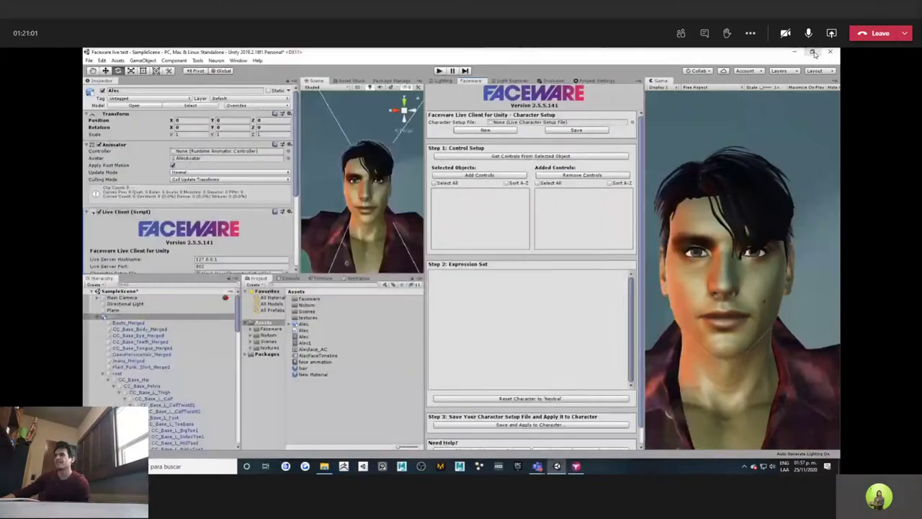
{"action": "left_click", "coordinate": [812, 51]}
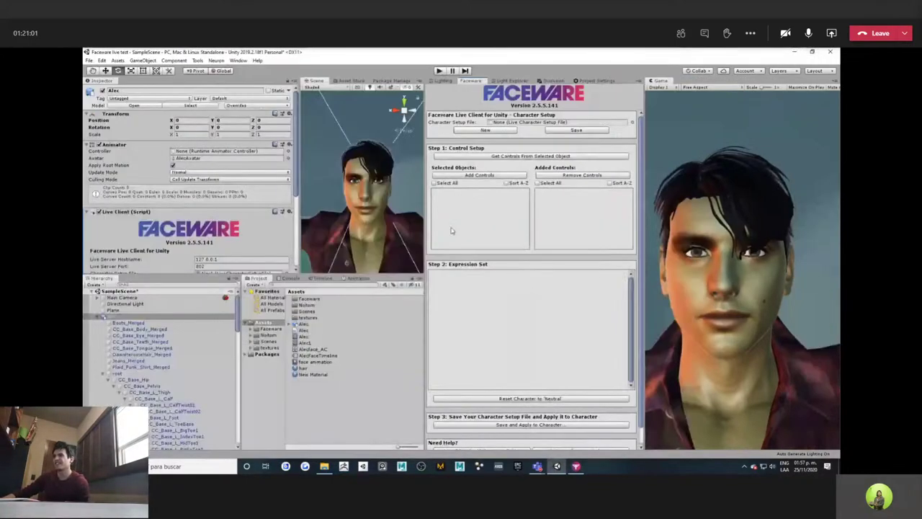
{"action": "left_click_drag", "start_coordinate": [426, 221], "coordinate": [494, 229]}
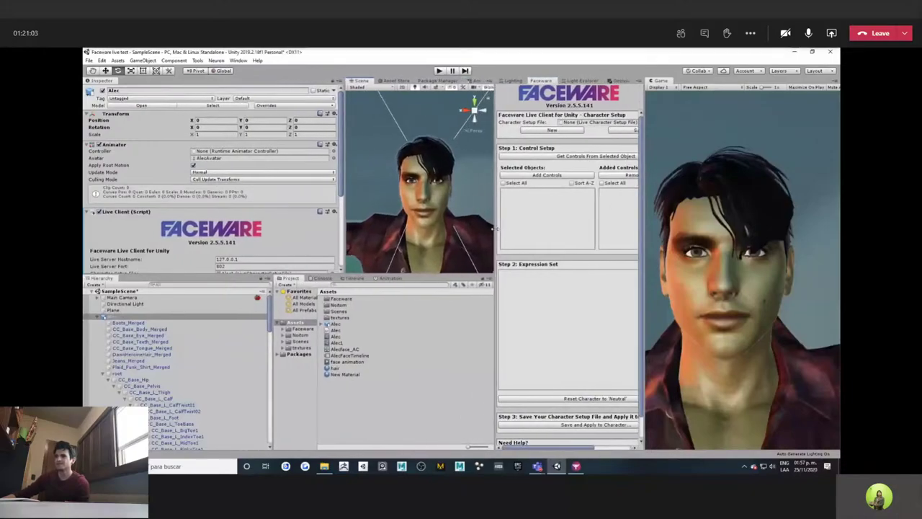
{"action": "scroll", "coordinate": [461, 224], "scroll_direction": "down", "scroll_amount": 5}
{"action": "scroll", "coordinate": [425, 214], "scroll_direction": "up", "scroll_amount": 5}
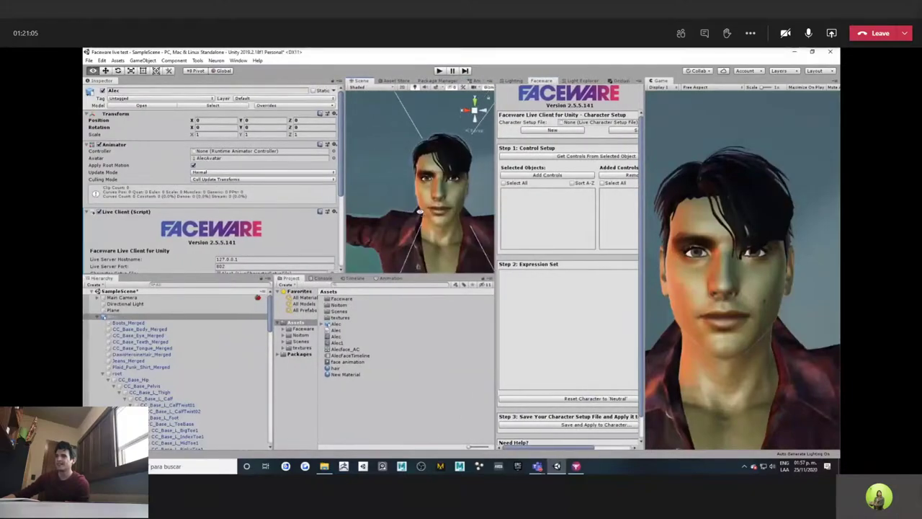
{"action": "scroll", "coordinate": [419, 213], "scroll_direction": "down", "scroll_amount": 4}
{"action": "scroll", "coordinate": [417, 222], "scroll_direction": "up", "scroll_amount": 2}
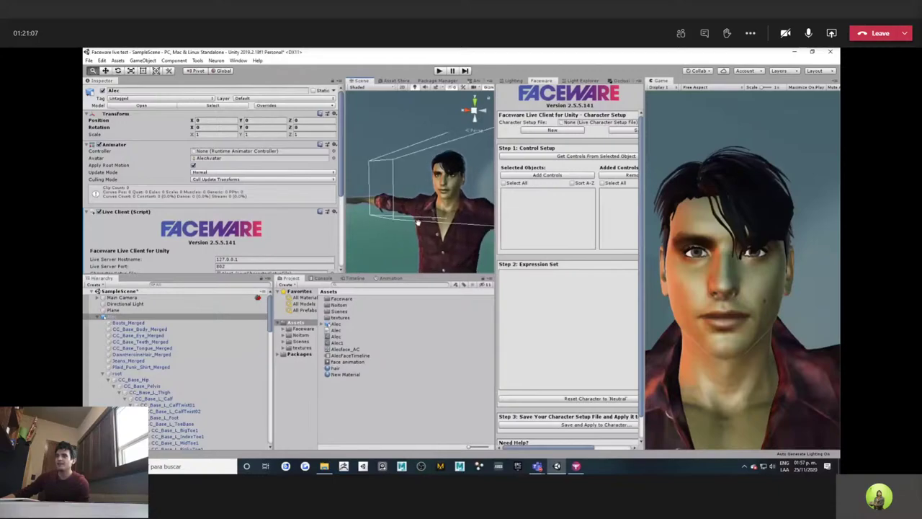
{"action": "scroll", "coordinate": [417, 223], "scroll_direction": "up", "scroll_amount": 4}
{"action": "scroll", "coordinate": [411, 222], "scroll_direction": "down", "scroll_amount": 4}
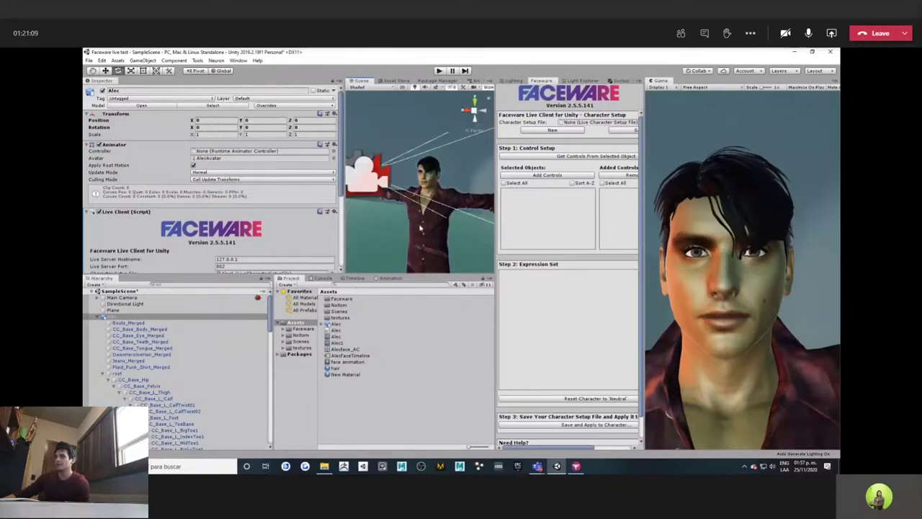